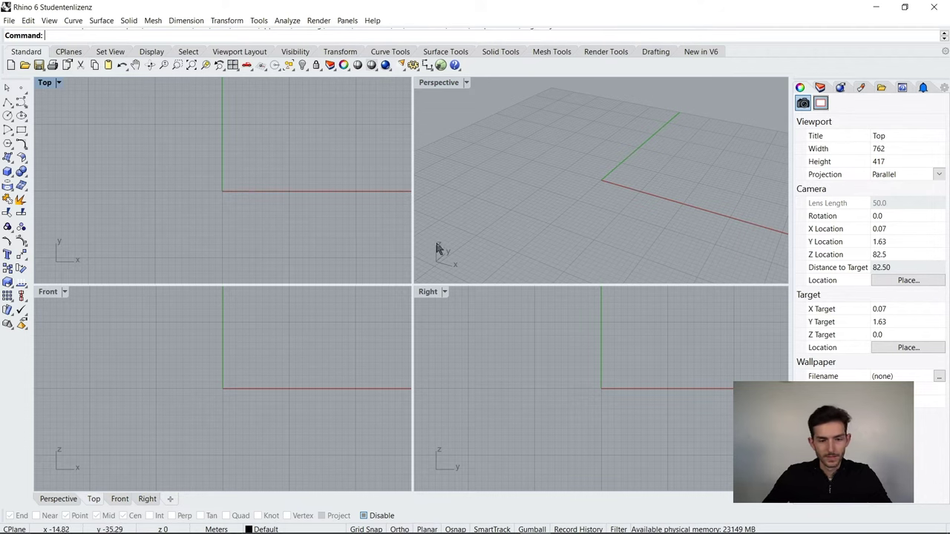
# - Examine the construction grid and its axes in the Top and Perspective viewports from different positions, distances and angles
pyautogui.moveTo(260, 186); pyautogui.dragTo(288, 174, button='right')
pyautogui.scroll(-5, 288, 173)
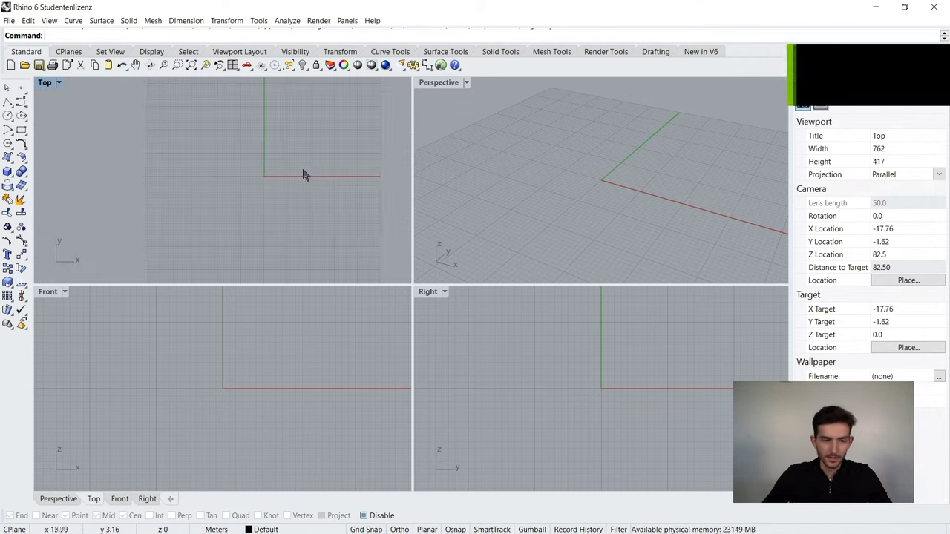
pyautogui.scroll(2, 268, 172)
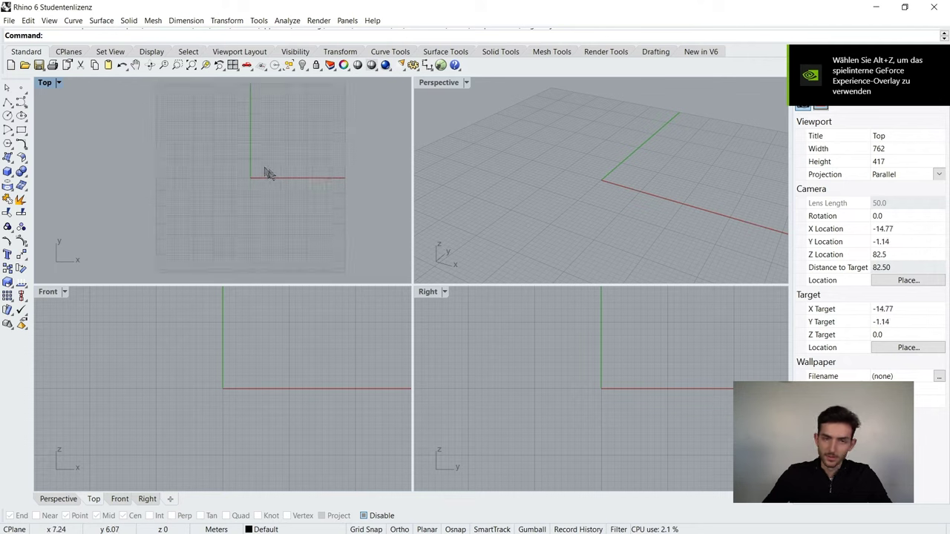
pyautogui.moveTo(340, 174); pyautogui.dragTo(299, 165, button='right')
pyautogui.moveTo(244, 142); pyautogui.dragTo(262, 163, button='right')
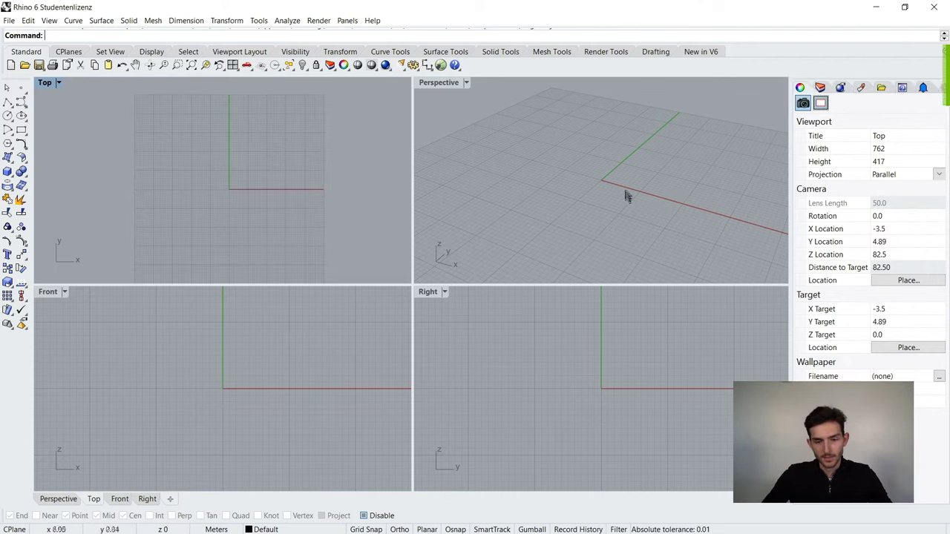
pyautogui.moveTo(488, 176); pyautogui.dragTo(586, 239, button='right')
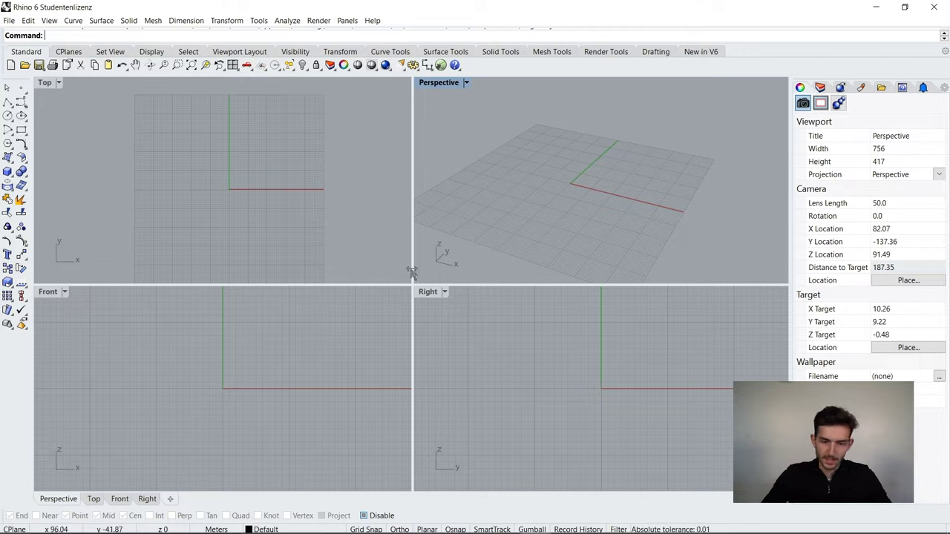
pyautogui.moveTo(477, 249); pyautogui.dragTo(519, 235, button='right')
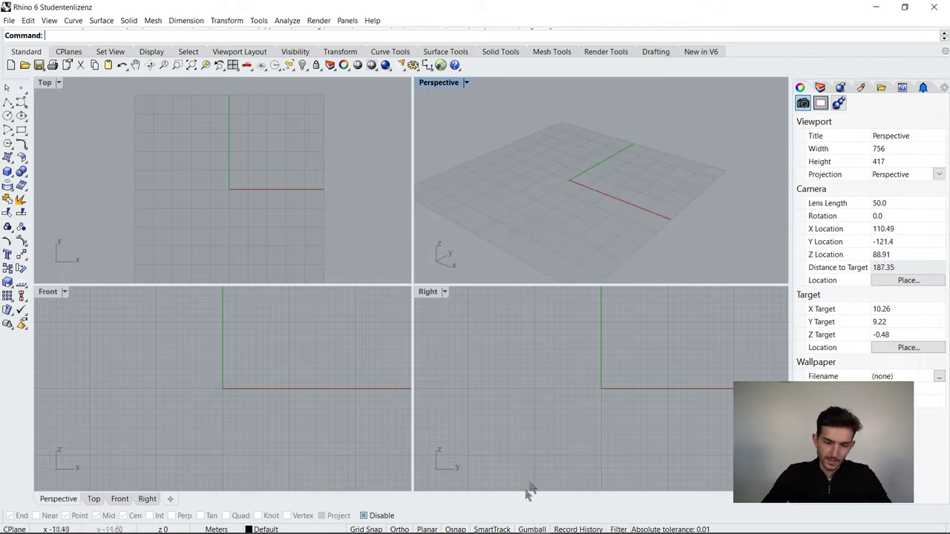
pyautogui.click(341, 213)
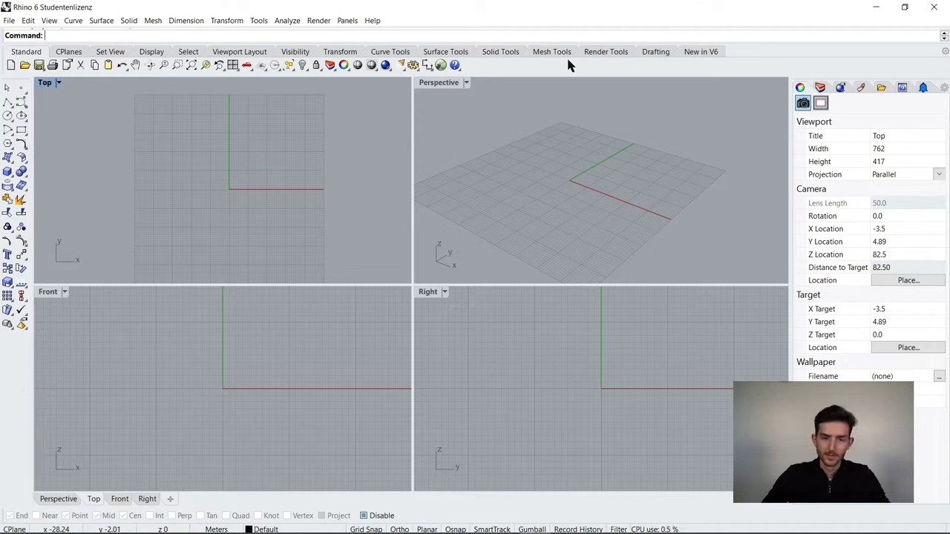
pyautogui.click(63, 52)
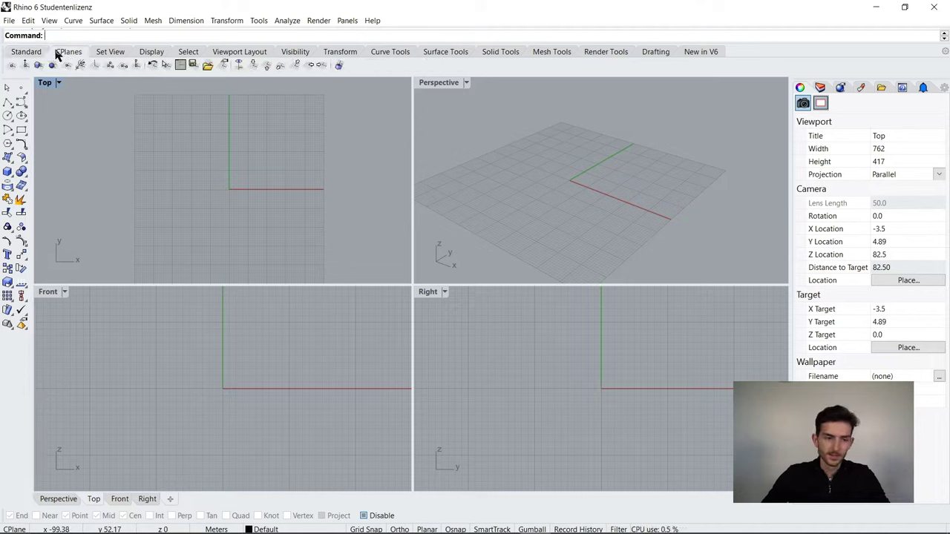
pyautogui.click(117, 51)
pyautogui.click(153, 52)
pyautogui.click(189, 52)
pyautogui.click(238, 52)
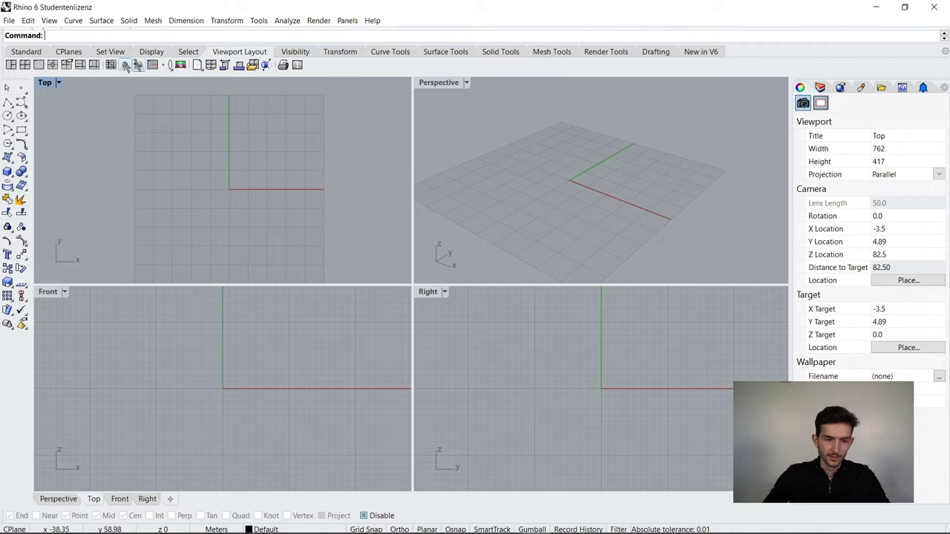
pyautogui.click(28, 52)
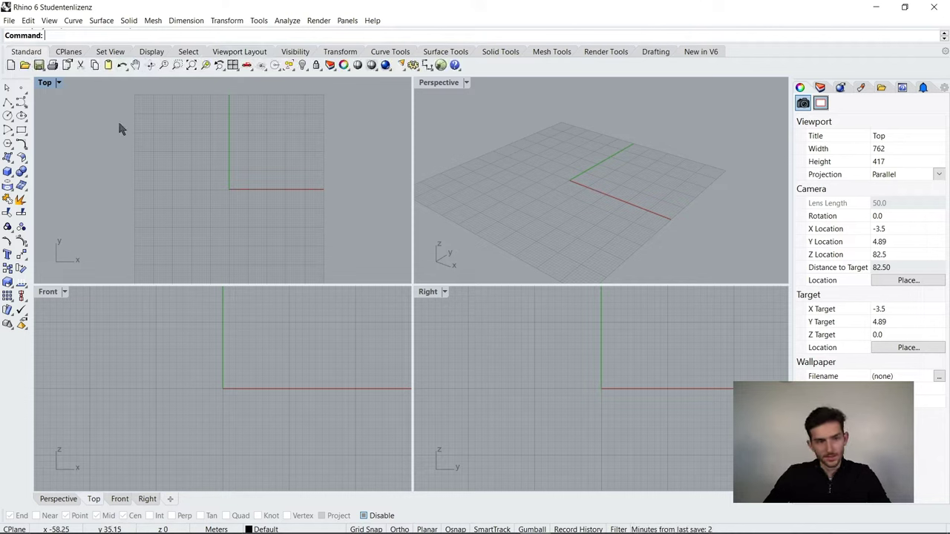
pyautogui.click(7, 102)
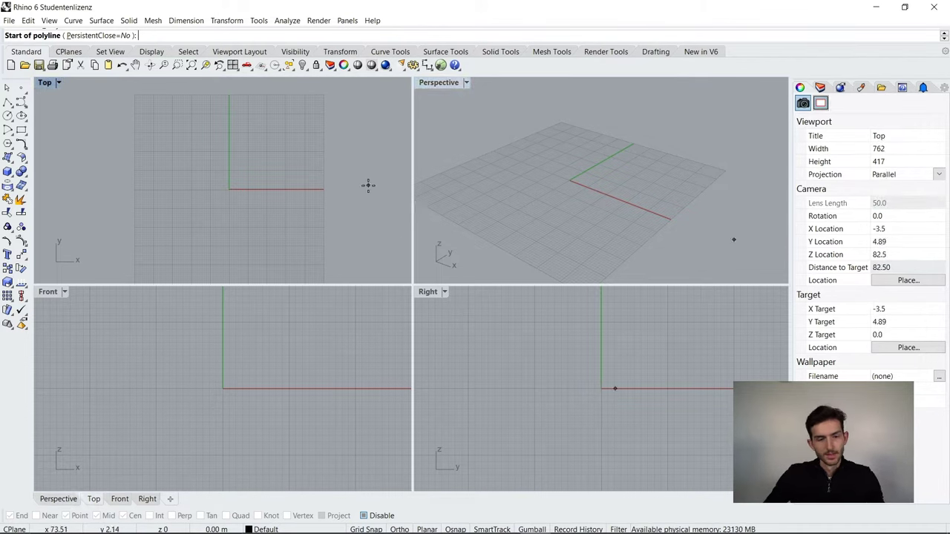
pyautogui.press('Escape')
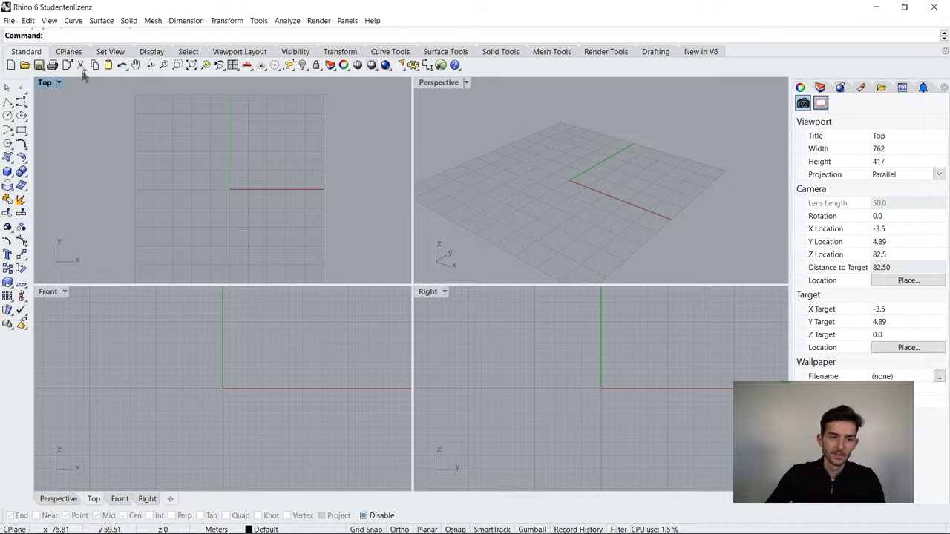
pyautogui.click(112, 23)
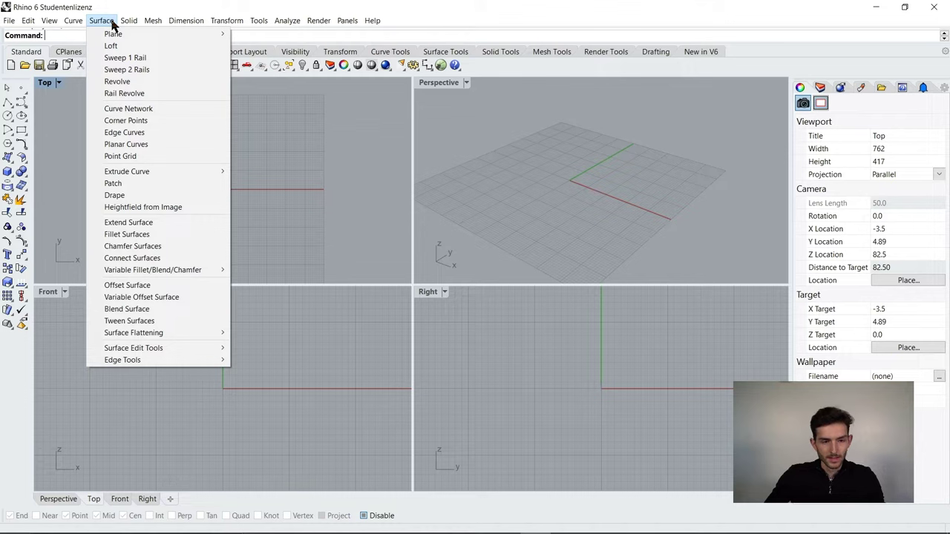
pyautogui.moveTo(186, 173)
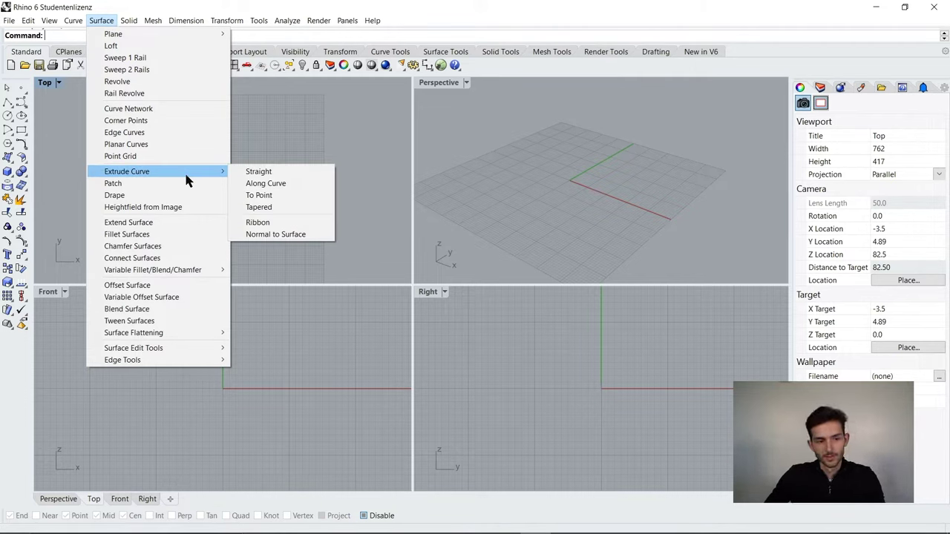
pyautogui.moveTo(72, 22)
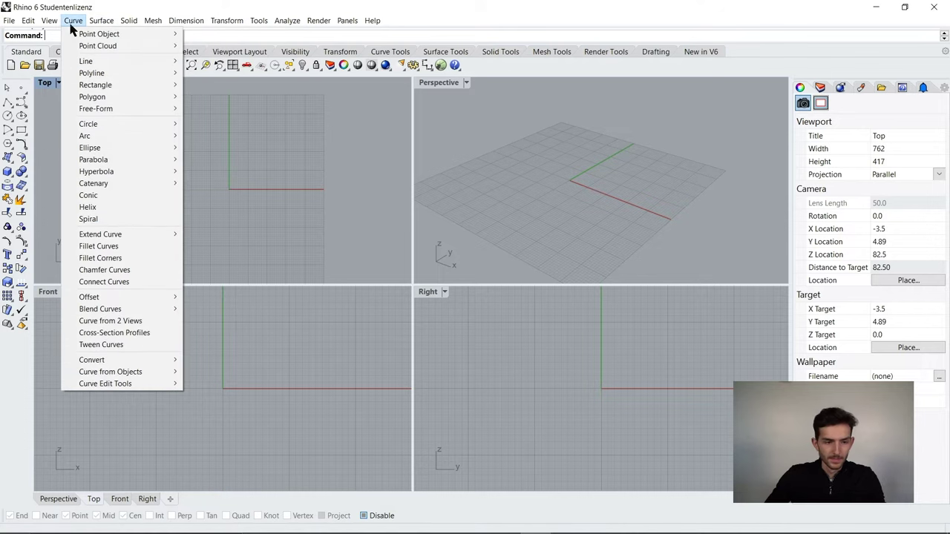
pyautogui.moveTo(109, 77)
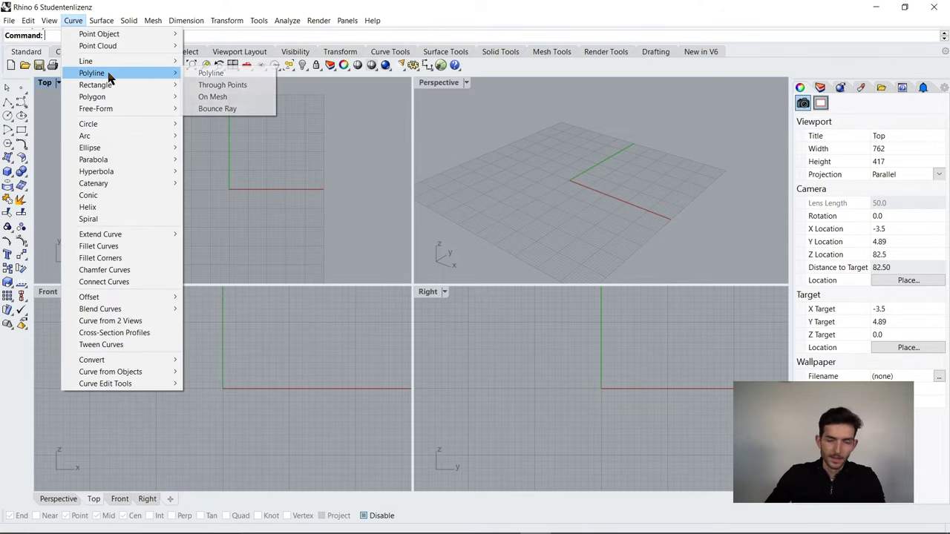
pyautogui.click(211, 72)
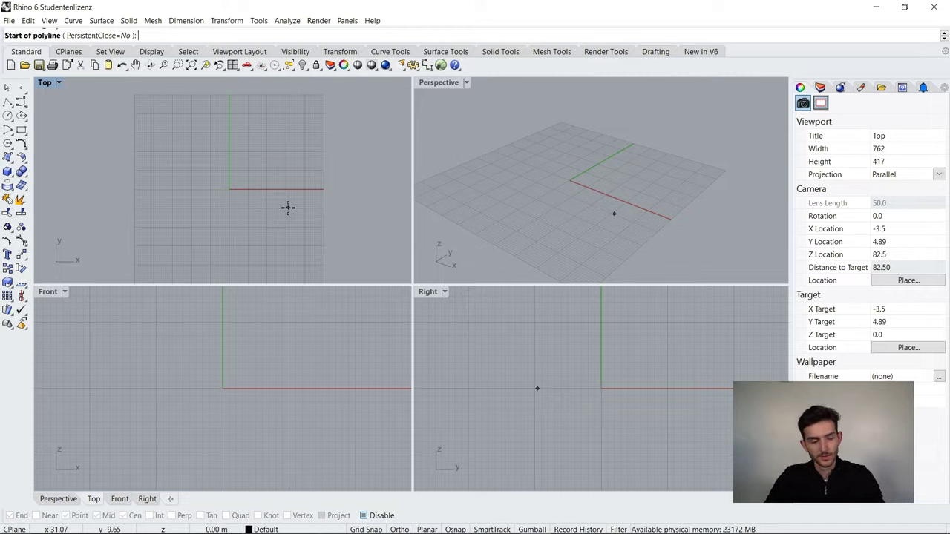
pyautogui.press('Escape')
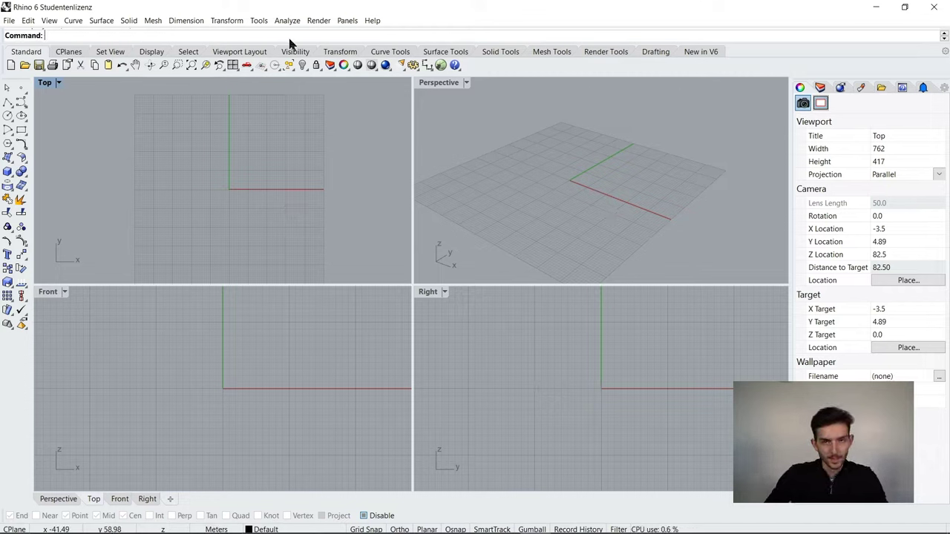
# - Enlarge the command area so that it shows several lines of command history
pyautogui.moveTo(490, 42); pyautogui.dragTo(488, 62)
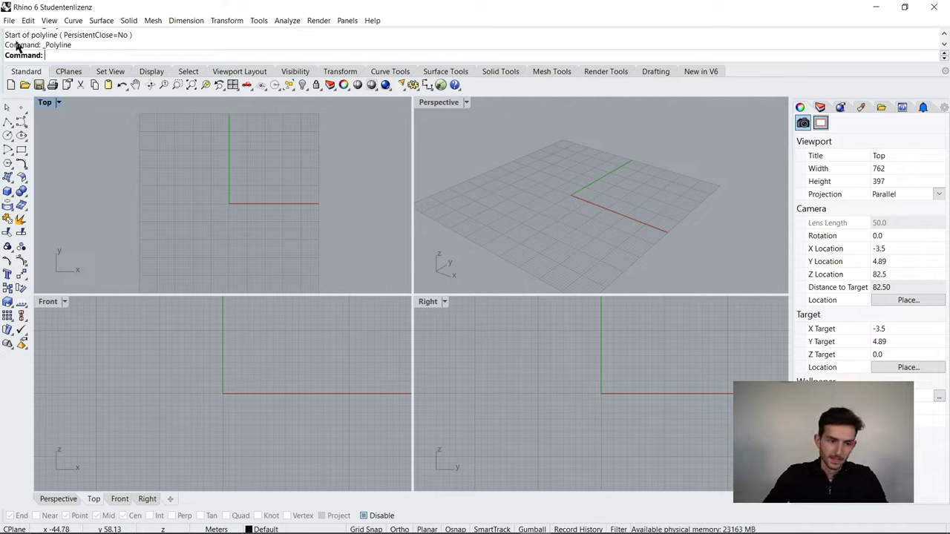
pyautogui.click(7, 126)
pyautogui.click(322, 201)
pyautogui.press('Escape')
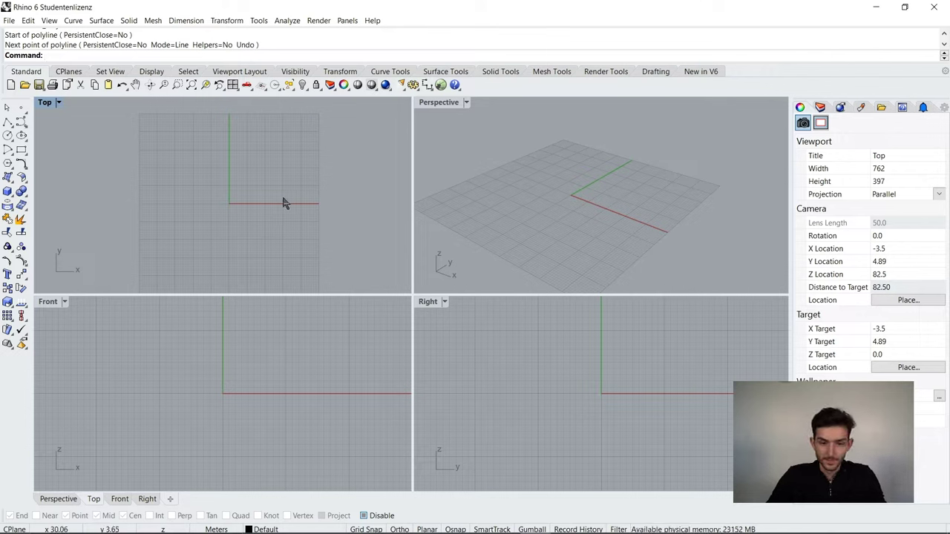
pyautogui.click(461, 174)
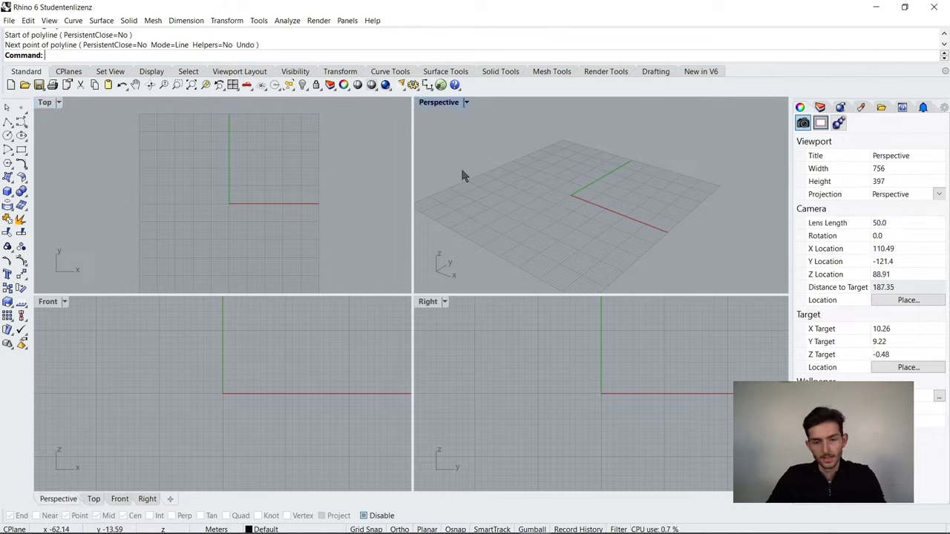
pyautogui.click(262, 229)
pyautogui.click(272, 340)
pyautogui.click(271, 193)
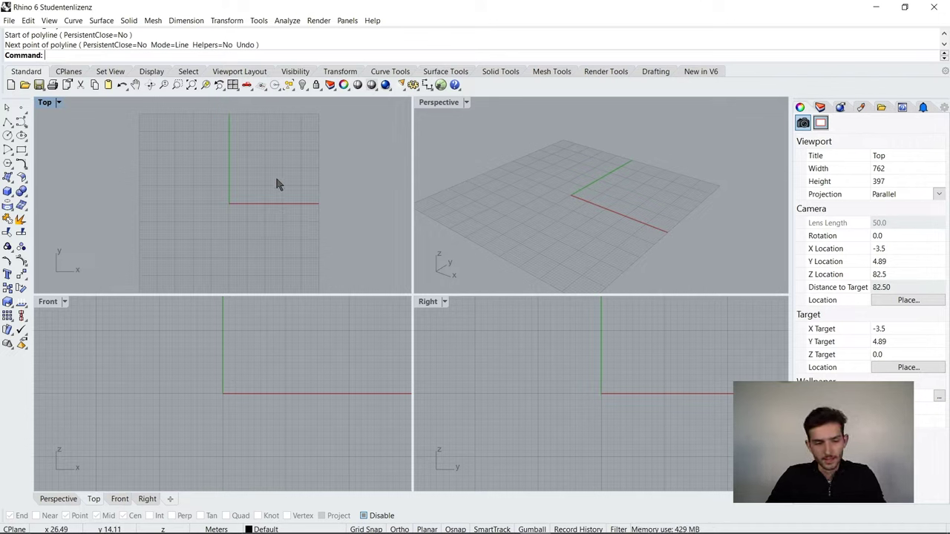
pyautogui.write('Polyline')
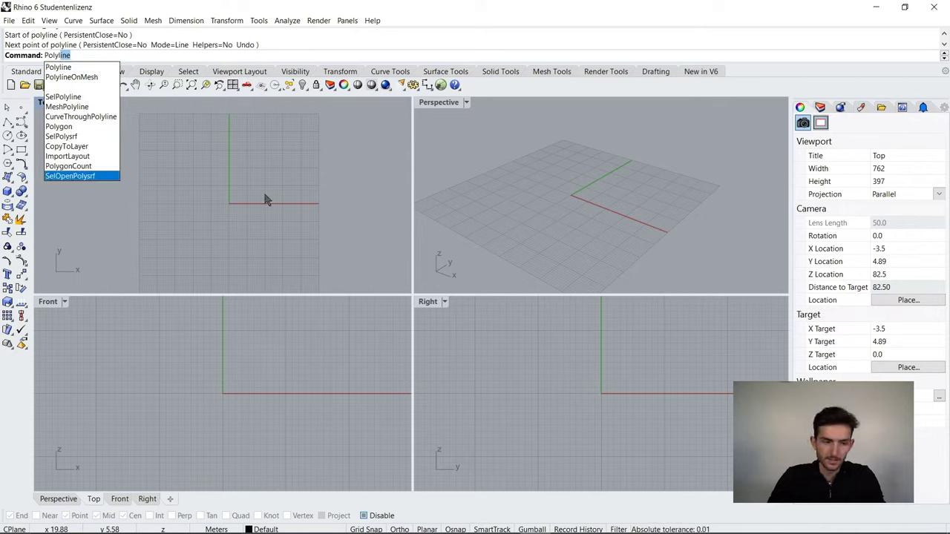
pyautogui.press('Return')
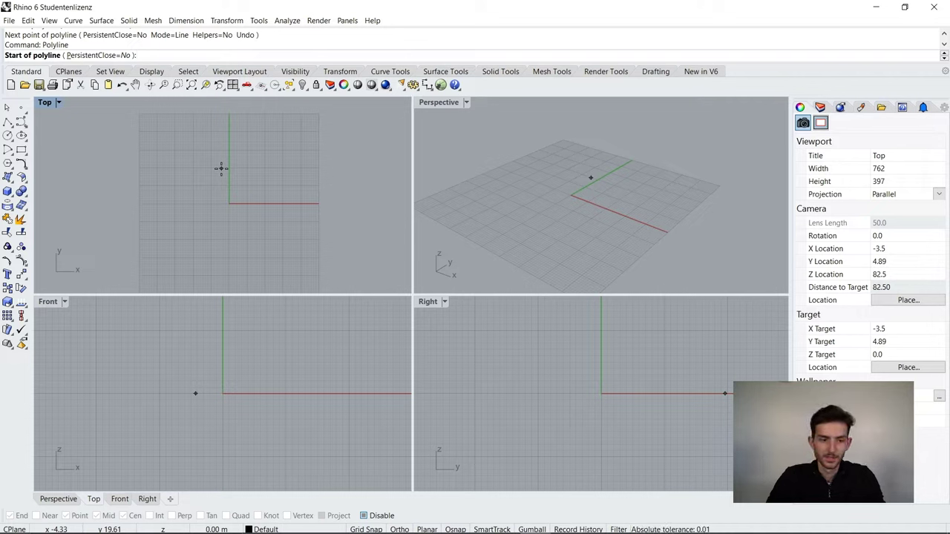
pyautogui.press('Escape')
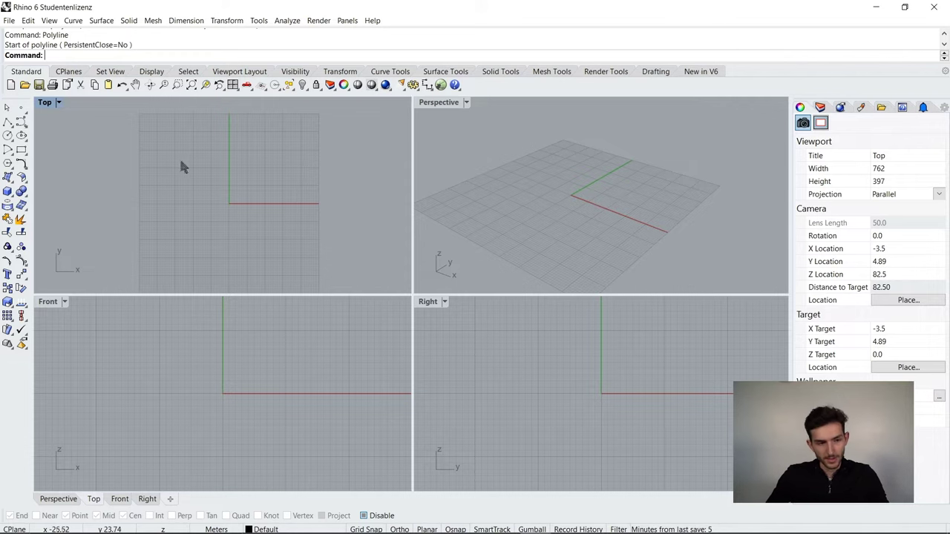
# - Maximize the Top viewport, and start a corner-to-corner rectangle with Grid Snap turned on
pyautogui.doubleClick(46, 104)
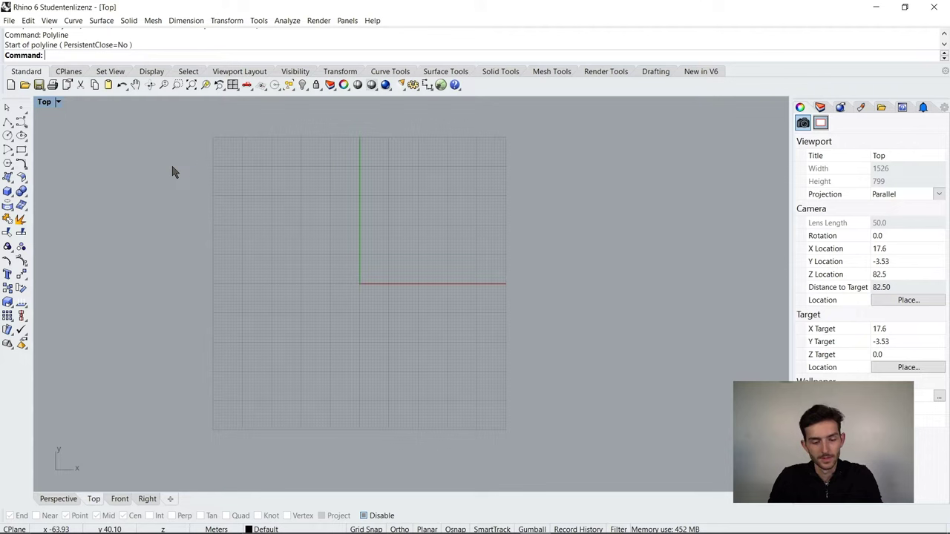
pyautogui.write('Rectangle')
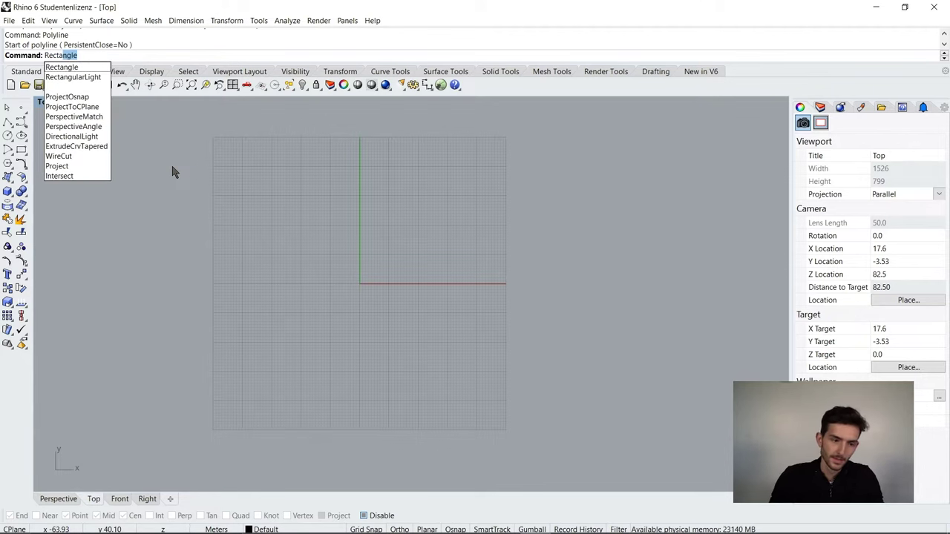
pyautogui.press('Return')
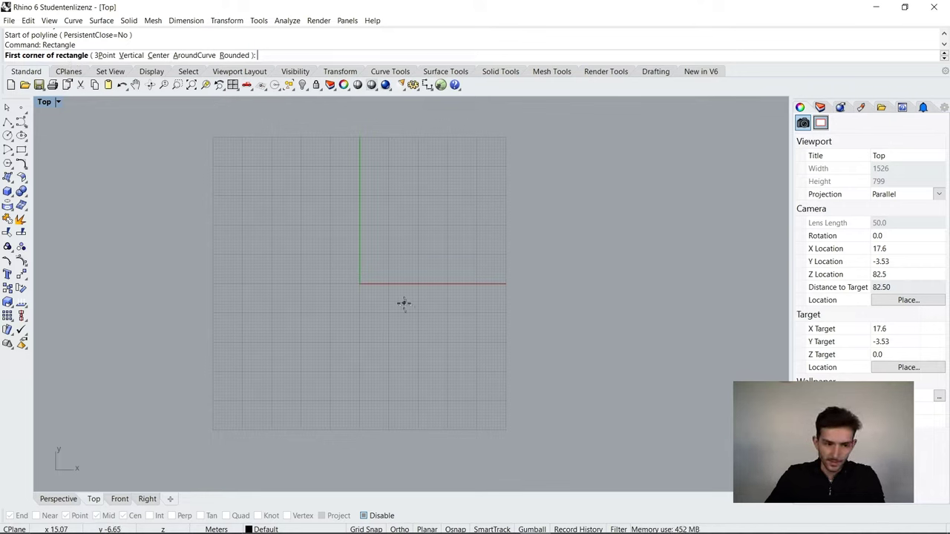
pyautogui.scroll(2, 357, 277)
pyautogui.scroll(3, 357, 277)
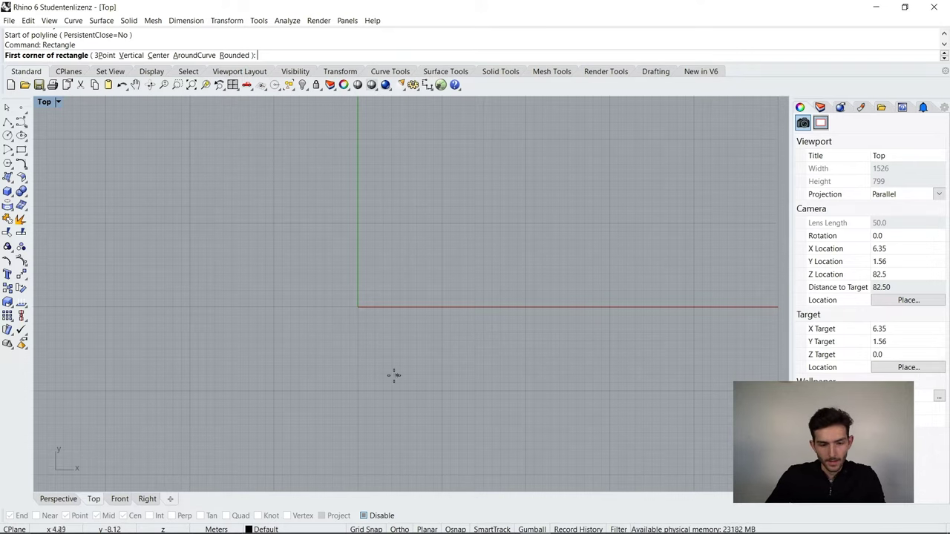
pyautogui.scroll(2, 363, 329)
pyautogui.scroll(2, 363, 329)
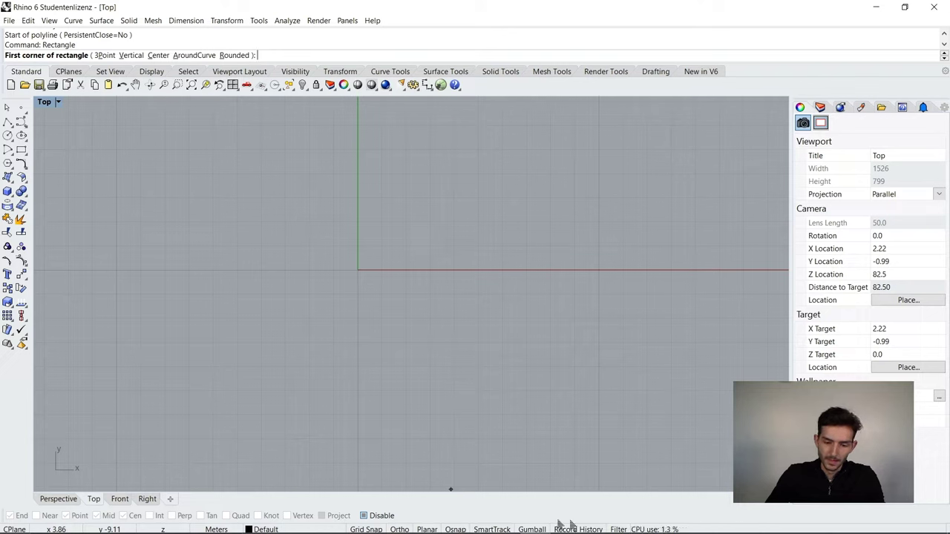
pyautogui.click(364, 529)
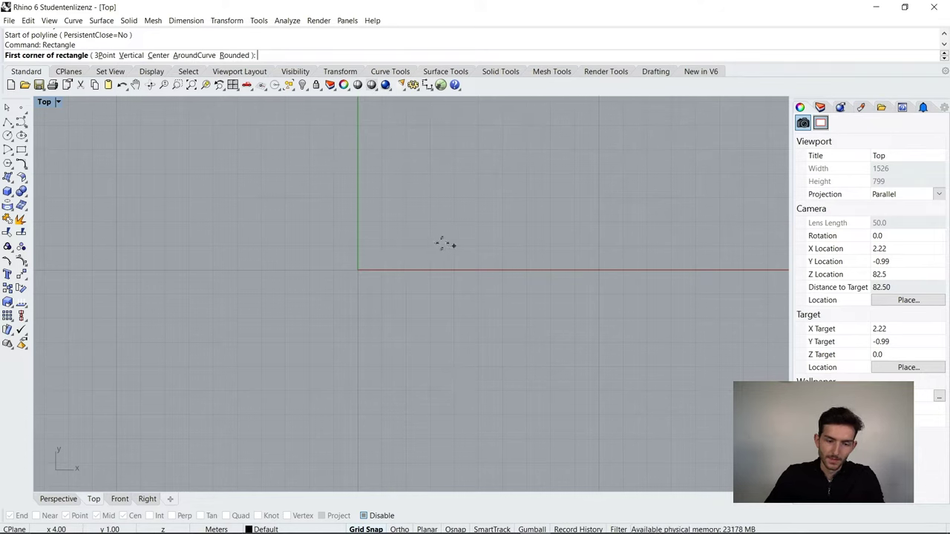
# - Draw the rectangle from the origin with a length of 80 m and a width of 80 m
pyautogui.click(357, 270)
pyautogui.scroll(-8, 352, 396)
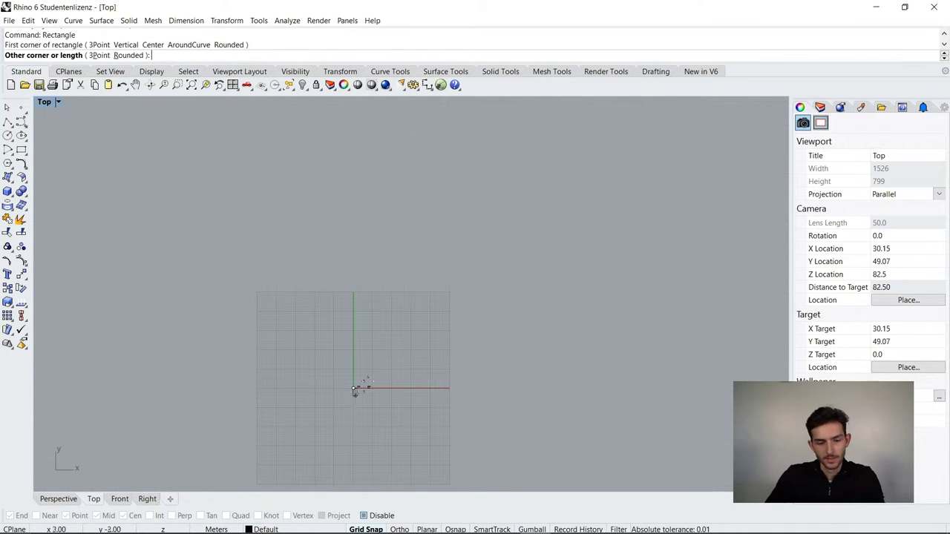
pyautogui.scroll(3, 386, 353)
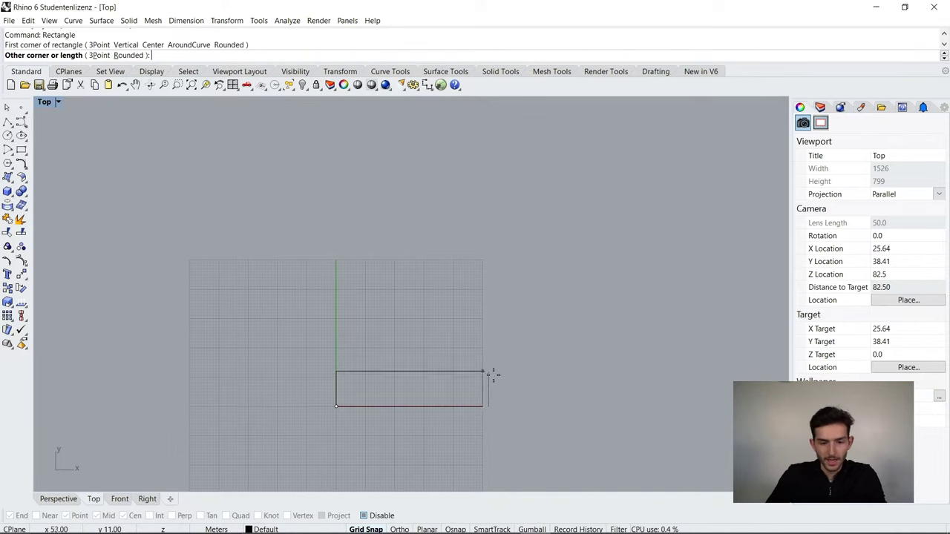
pyautogui.write('80')
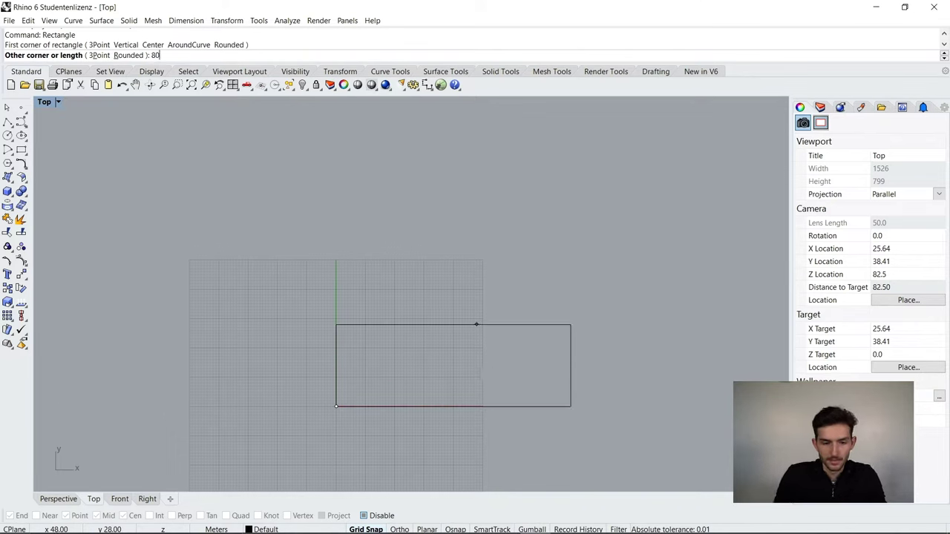
pyautogui.press('Return')
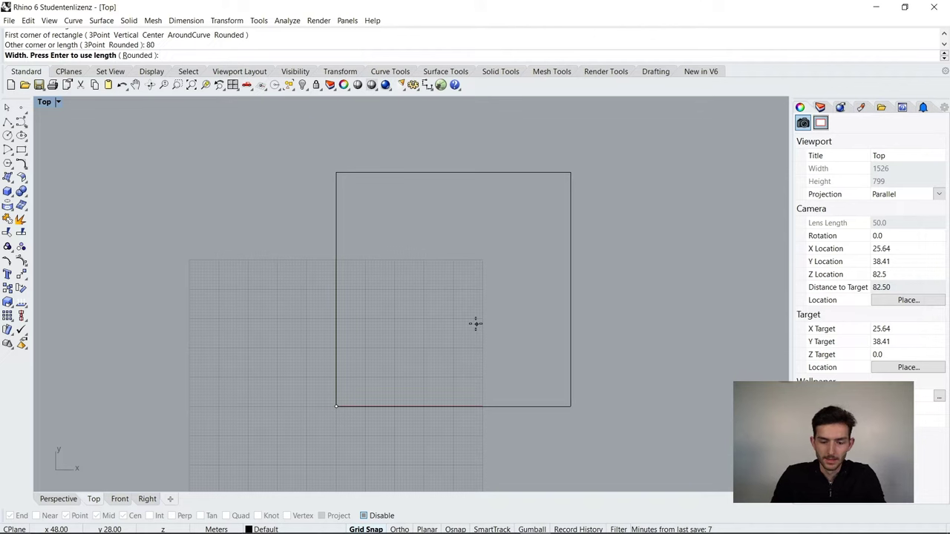
pyautogui.write('80')
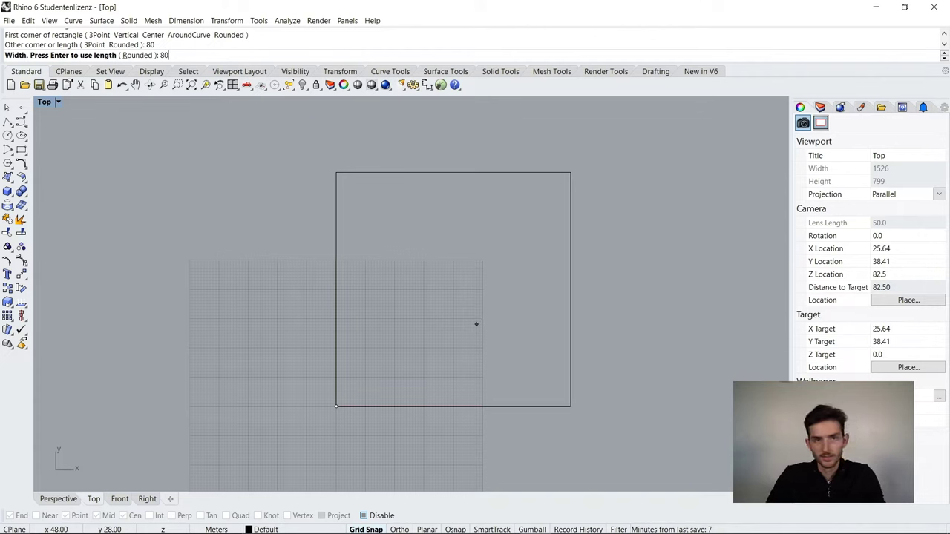
pyautogui.press('Return')
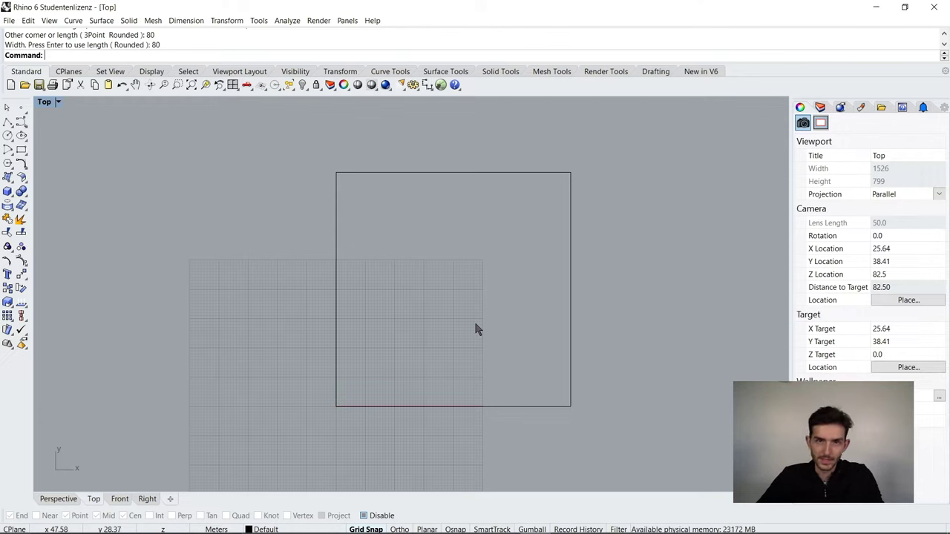
# - Select the rectangle's upper-right control point and turn on the Gumball
pyautogui.moveTo(476, 330); pyautogui.dragTo(448, 357, button='right')
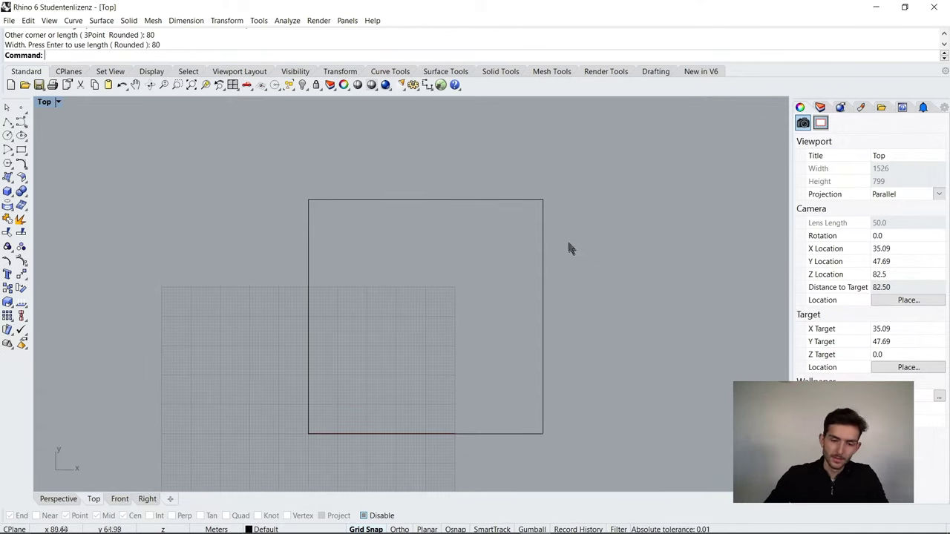
pyautogui.click(544, 235)
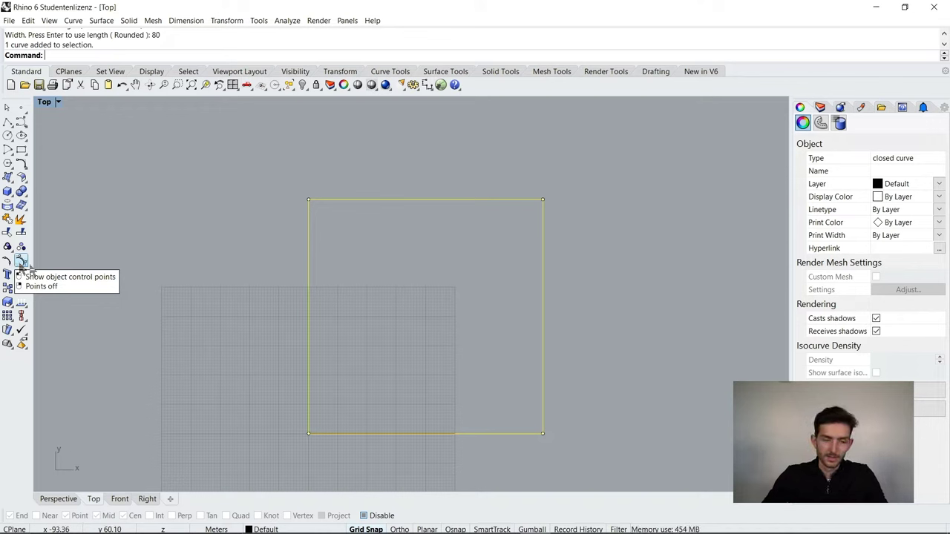
pyautogui.click(309, 200)
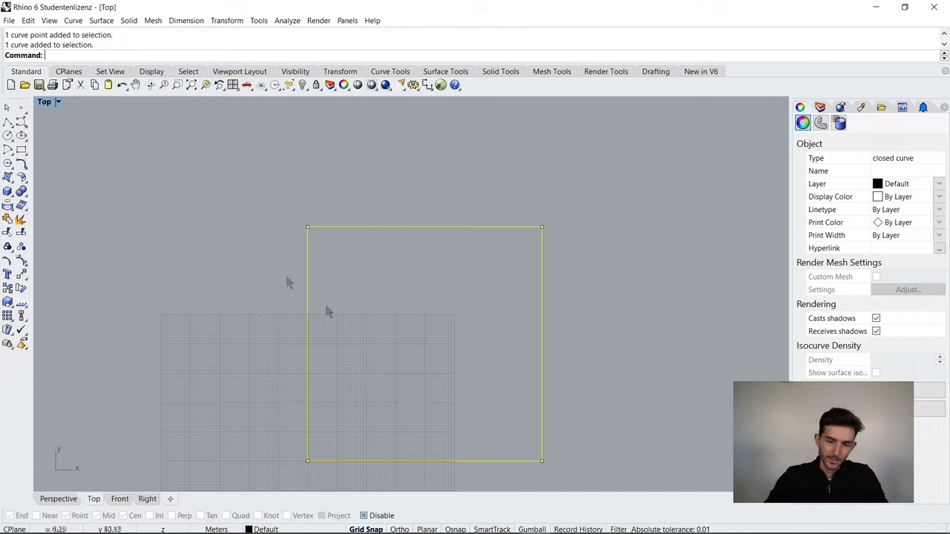
pyautogui.press('Home')
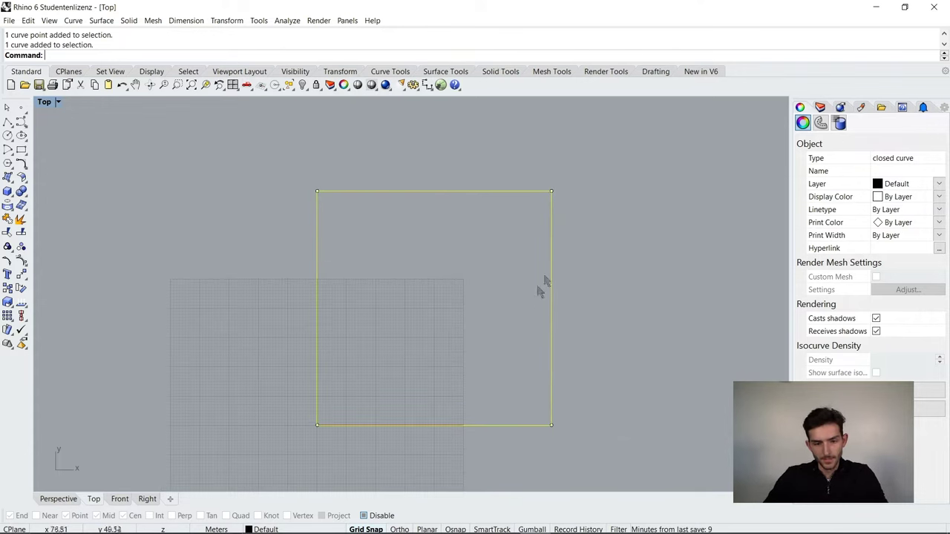
pyautogui.click(552, 191)
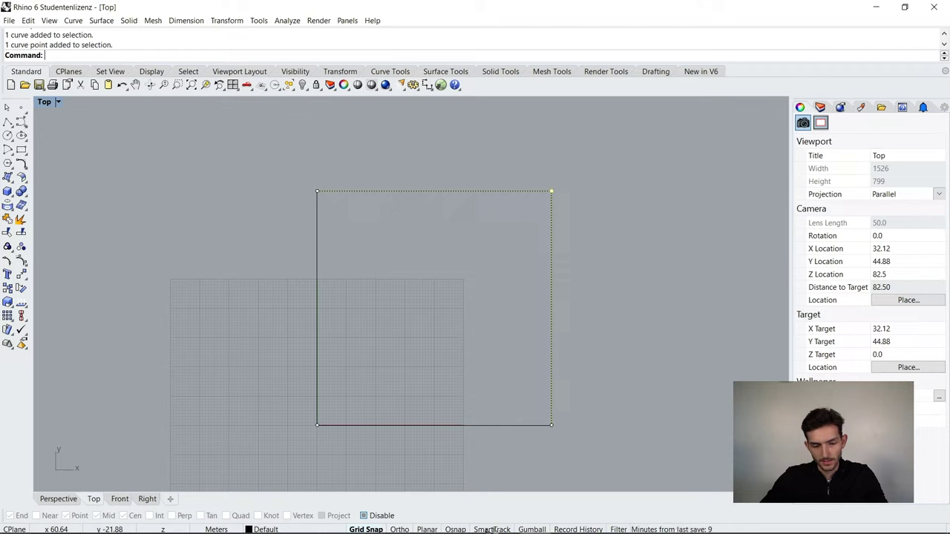
pyautogui.click(536, 529)
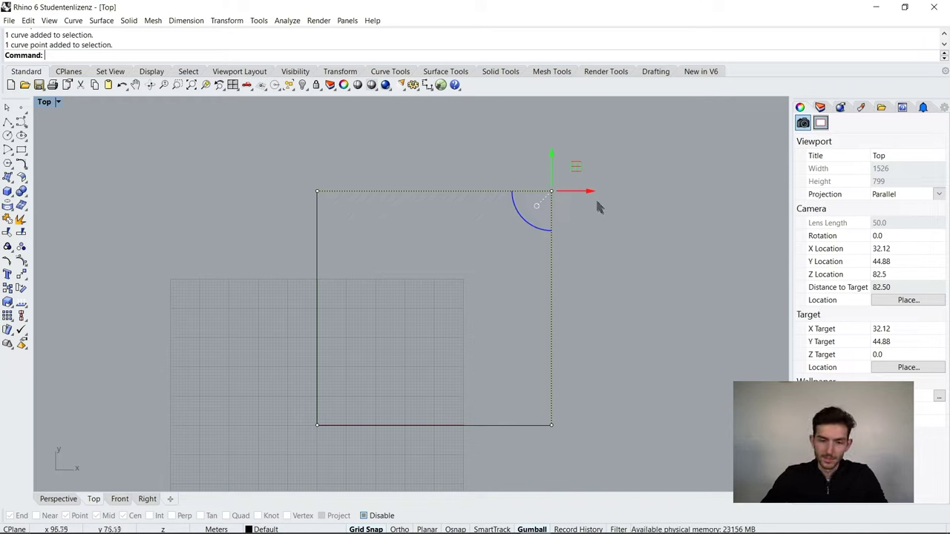
# - Try moving the upper-right corner point freely along the X axis and the Y axis with the Gumball
pyautogui.moveTo(592, 197); pyautogui.dragTo(642, 186)
pyautogui.press('Escape')
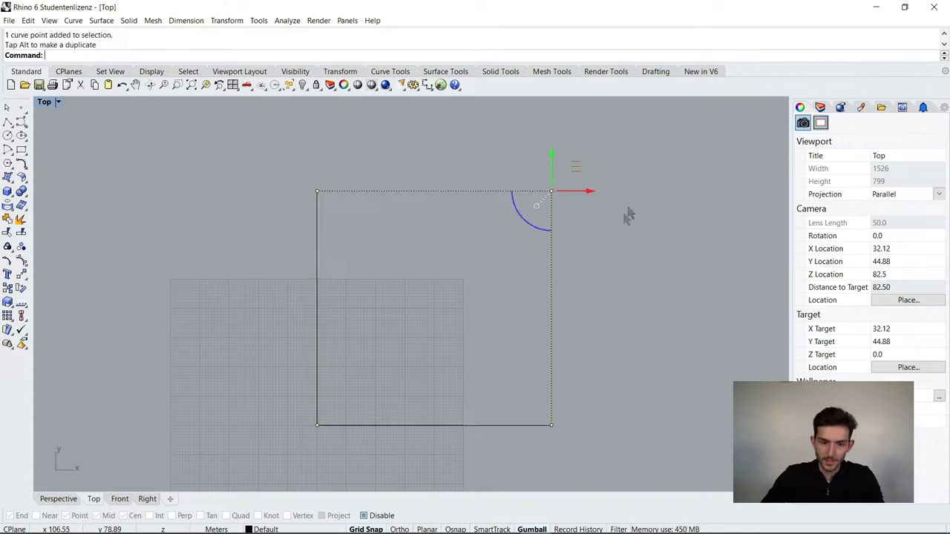
pyautogui.moveTo(557, 164); pyautogui.dragTo(599, 180)
pyautogui.press('Escape')
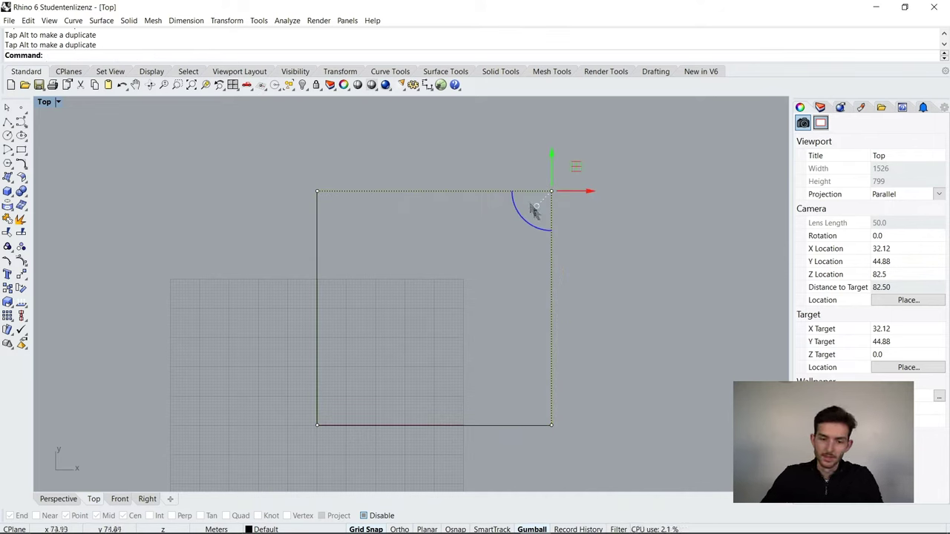
# - Move the rectangle's upper-right corner point exactly 10 m along the X axis with the Gumball
pyautogui.click(593, 195)
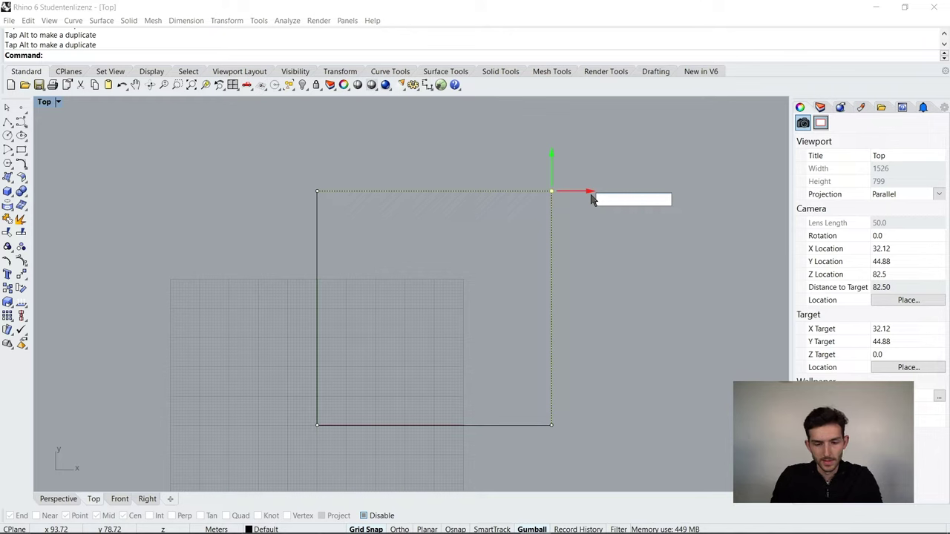
pyautogui.write('10')
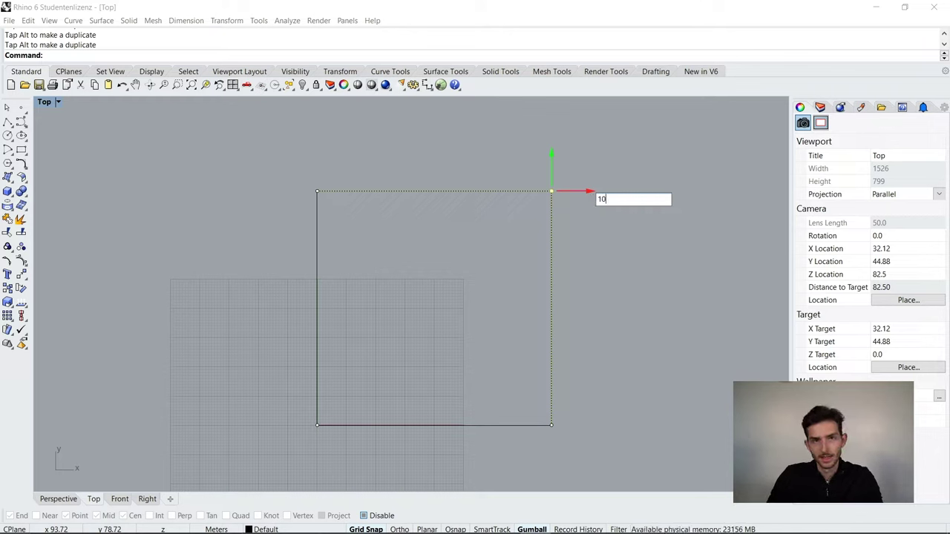
pyautogui.press('Return')
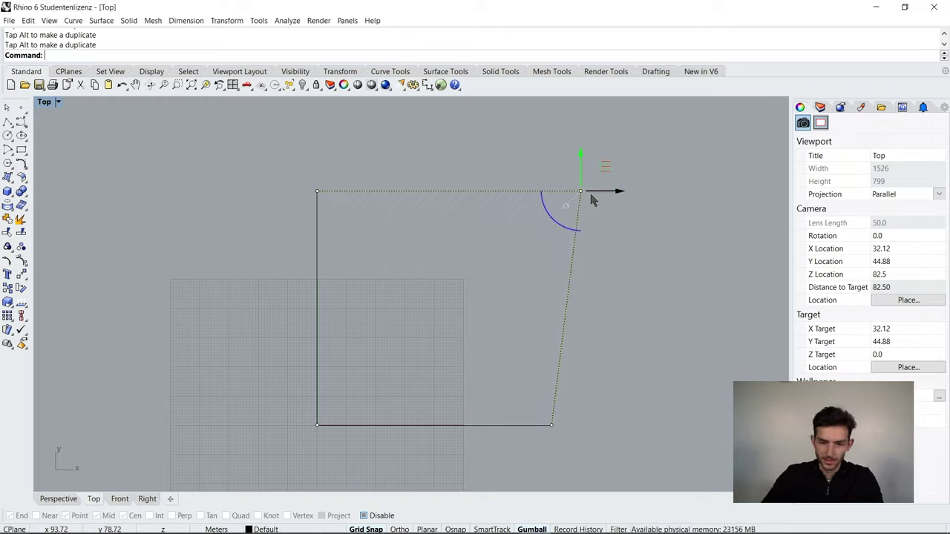
pyautogui.press('Escape')
# - Select the whole outline and rotate it by exactly 45 degrees with the Gumball
pyautogui.click(408, 195)
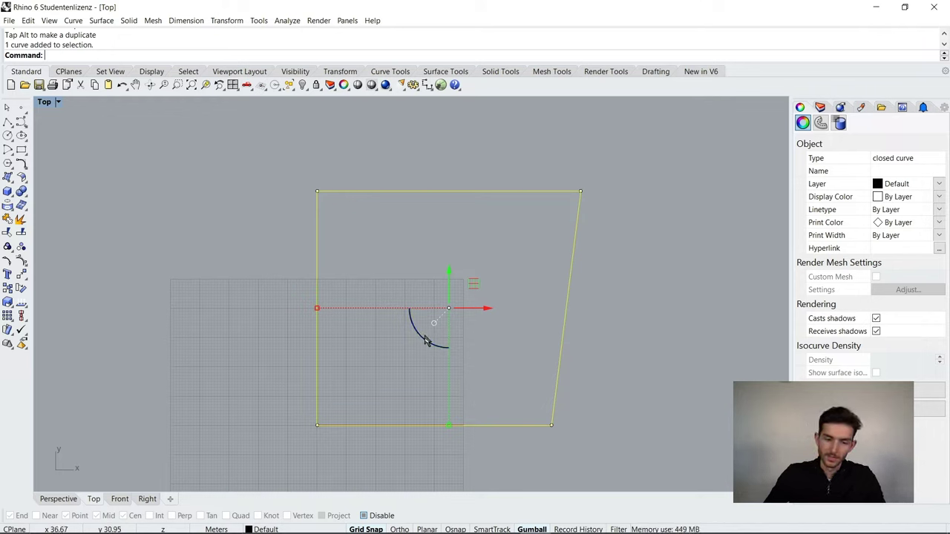
pyautogui.moveTo(426, 340); pyautogui.dragTo(500, 238)
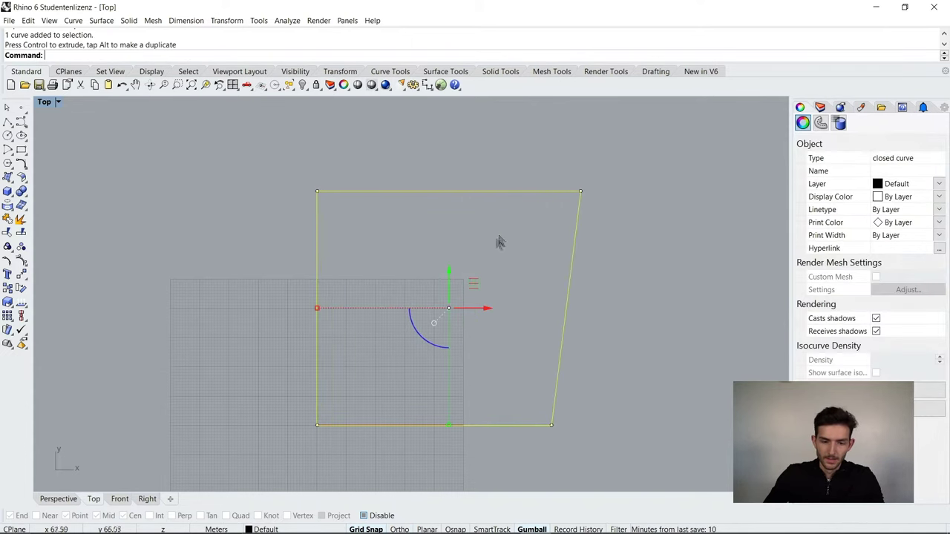
pyautogui.click(420, 335)
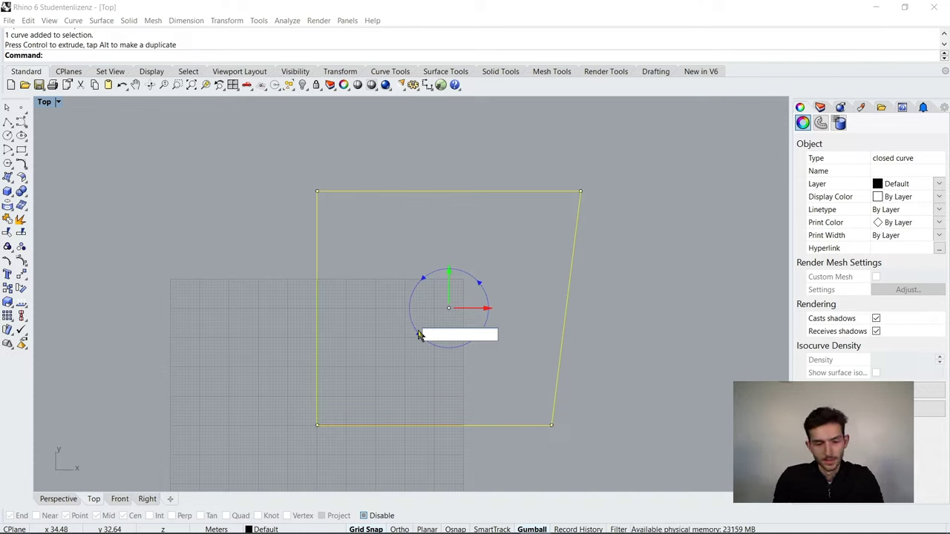
pyautogui.press('BackSpace')
pyautogui.press('BackSpace')
pyautogui.write('45')
pyautogui.press('Return')
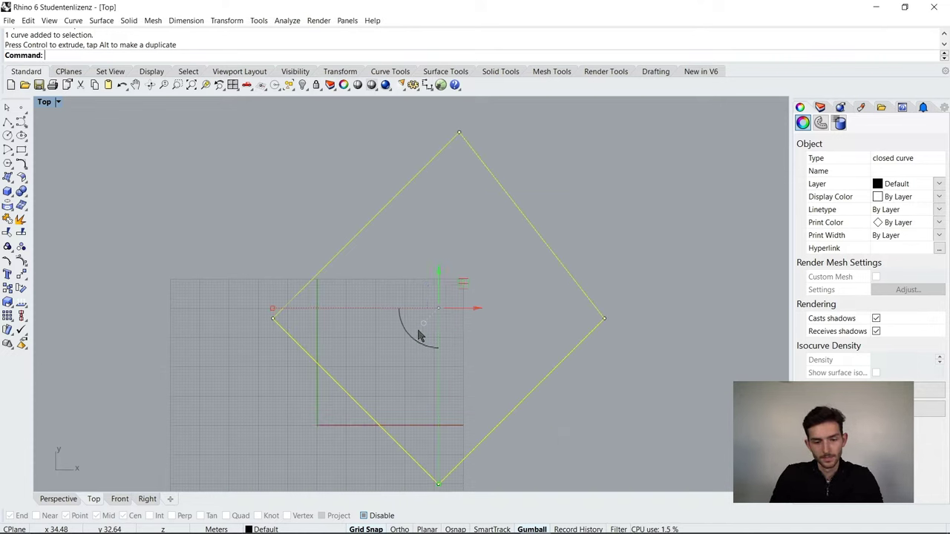
# - Undo the outline's rotation and the corner point's move, and clear the selection
pyautogui.press('Escape')
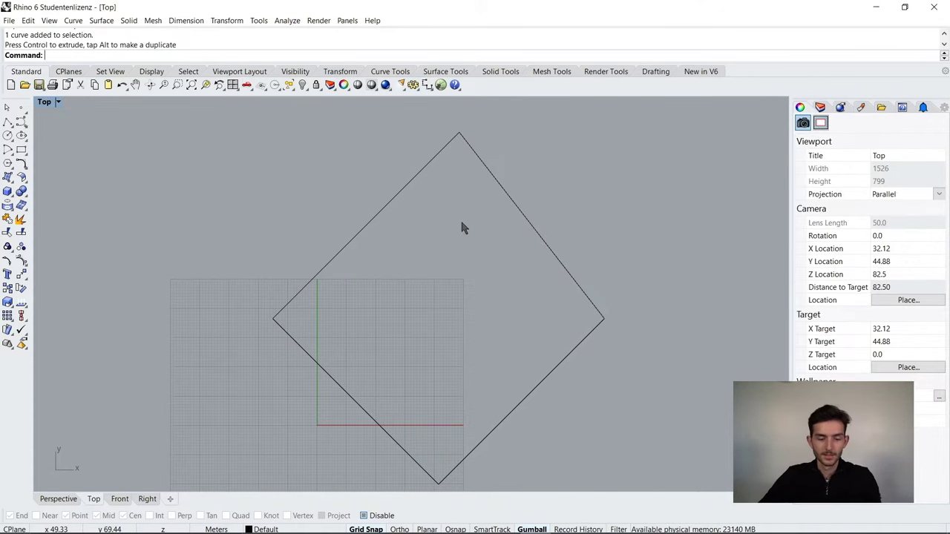
pyautogui.hotkey('ctrl', 'z')
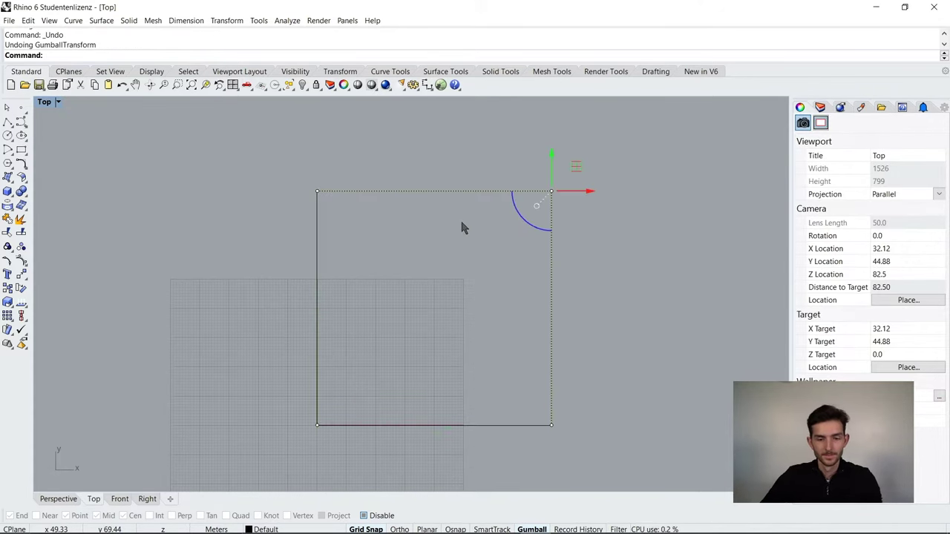
pyautogui.click(455, 255)
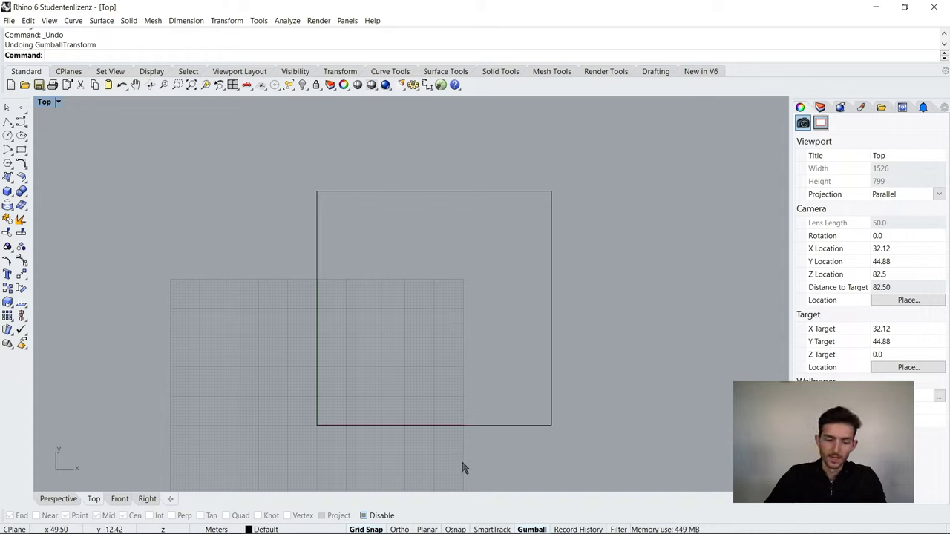
# - Turn on Ortho and try a horizontal polyline segment from a grid point left of the rectangle
pyautogui.click(400, 529)
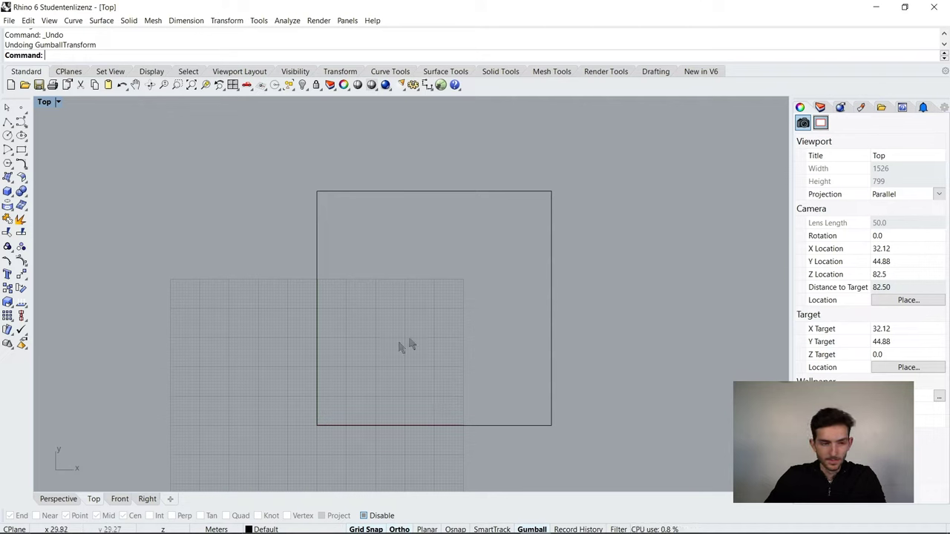
pyautogui.click(6, 122)
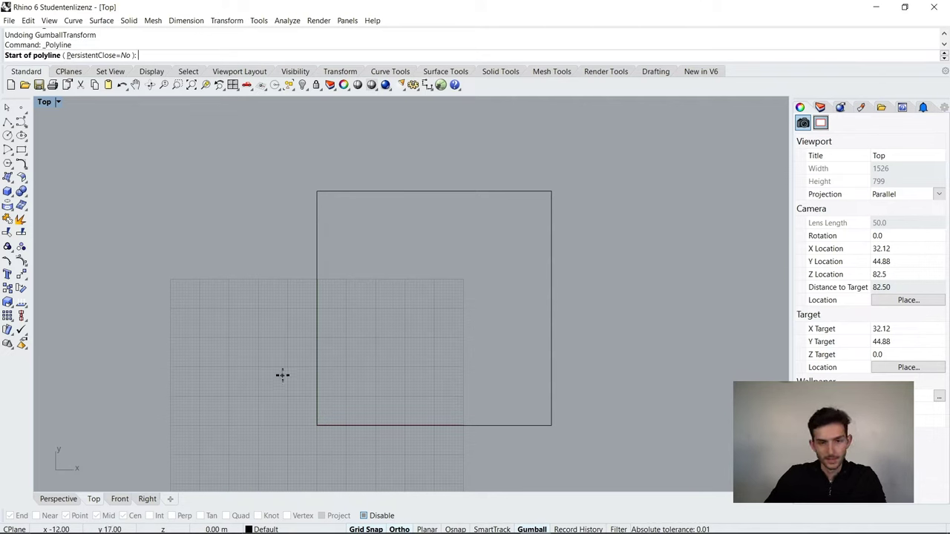
pyautogui.scroll(5, 238, 363)
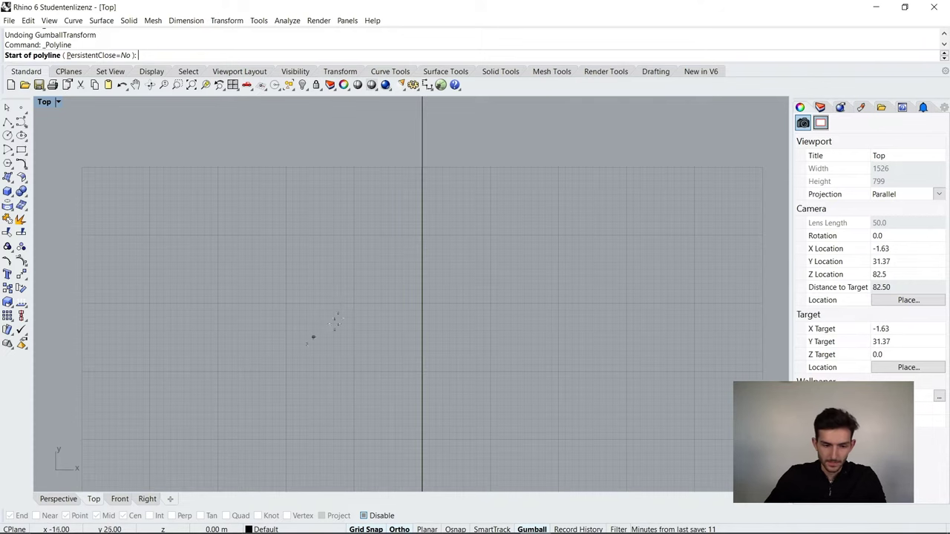
pyautogui.click(288, 302)
pyautogui.scroll(-5, 337, 401)
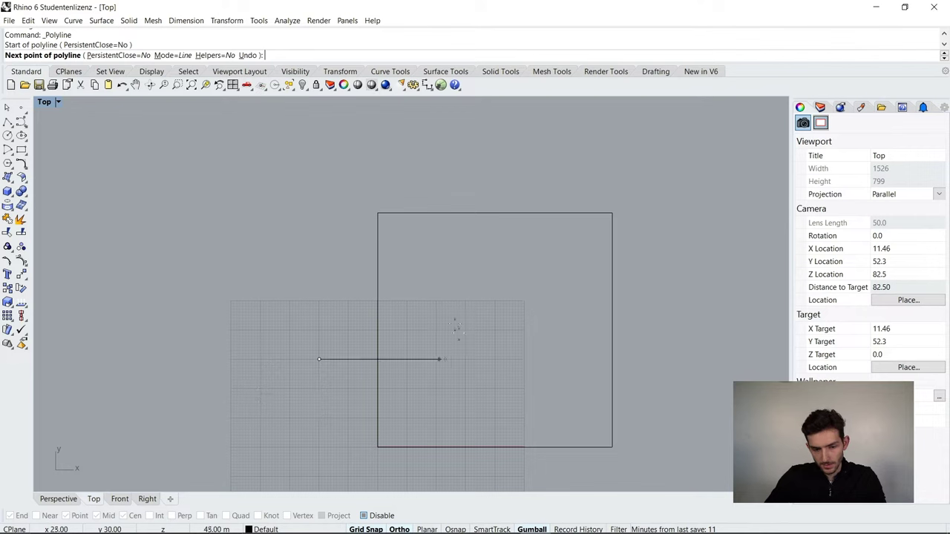
pyautogui.press('Escape')
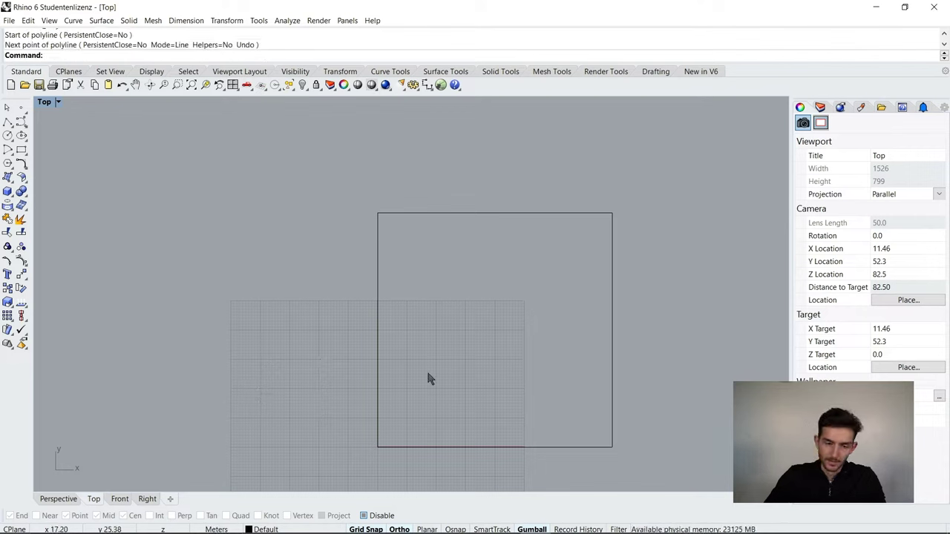
pyautogui.scroll(-4, 417, 320)
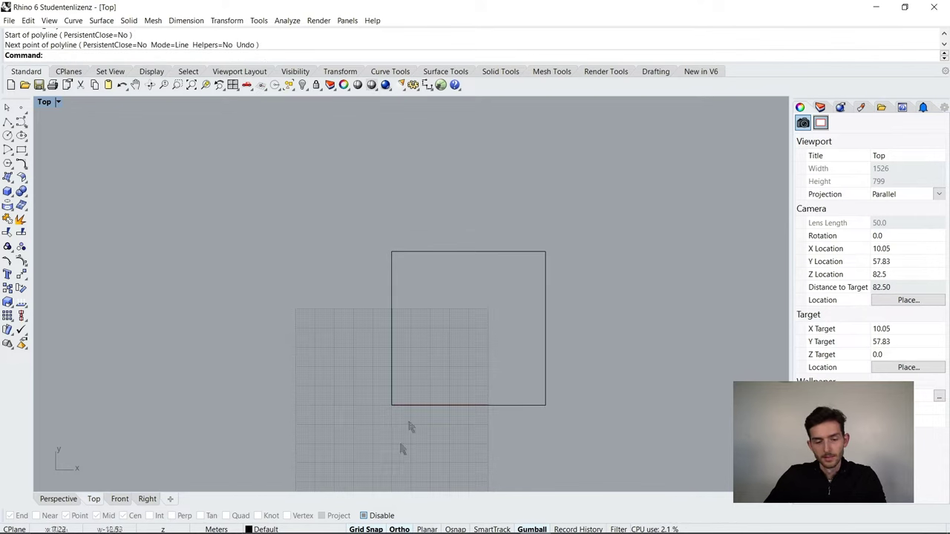
pyautogui.scroll(6, 399, 449)
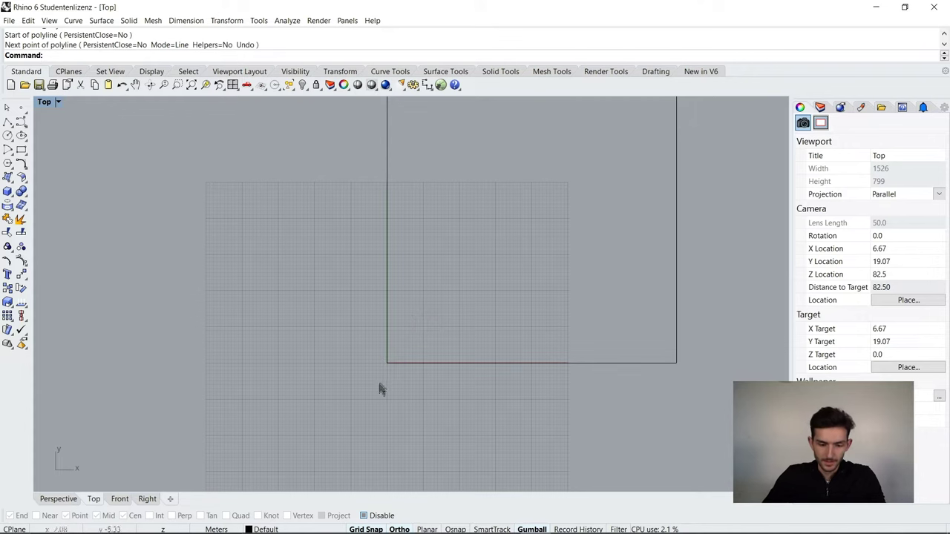
# - Turn off Ortho and turn on Osnap for the object snaps
pyautogui.click(399, 530)
pyautogui.scroll(-3, 427, 482)
pyautogui.scroll(2, 446, 454)
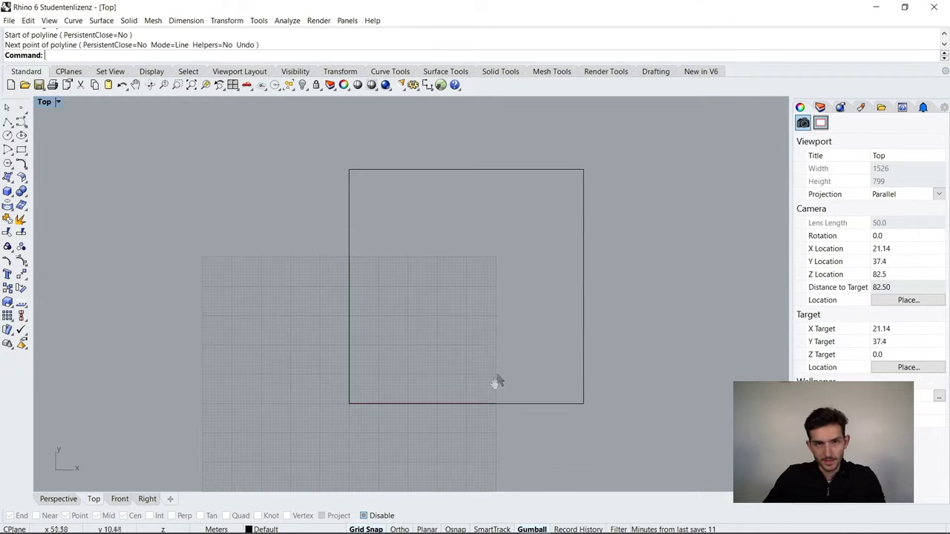
pyautogui.moveTo(496, 382); pyautogui.dragTo(435, 409, button='right')
pyautogui.click(456, 530)
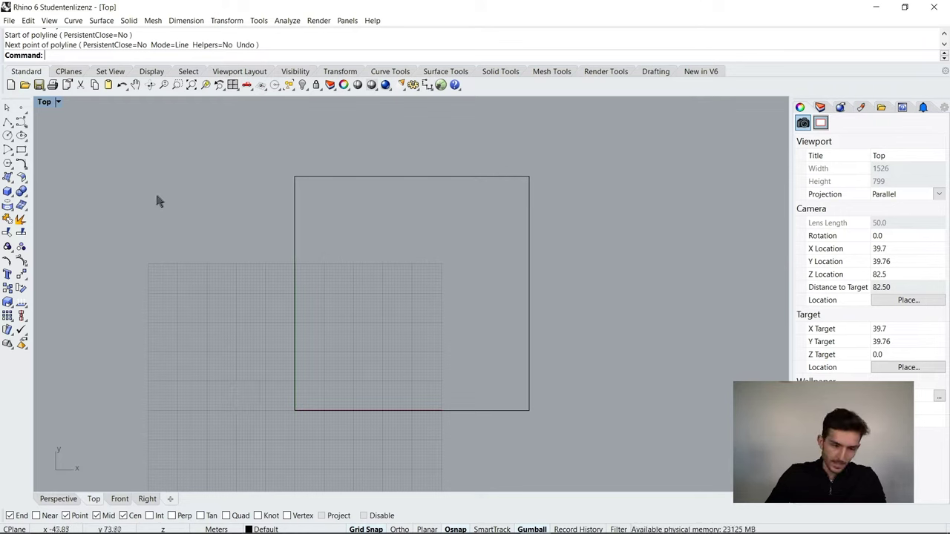
# - Start a polyline and switch off the Point, Mid, Cen and End object snaps
pyautogui.click(5, 124)
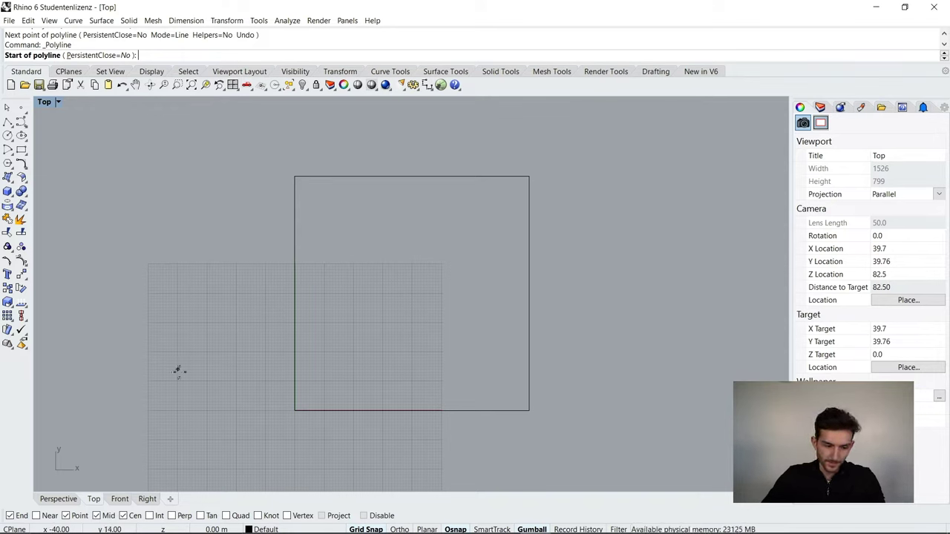
pyautogui.click(74, 516)
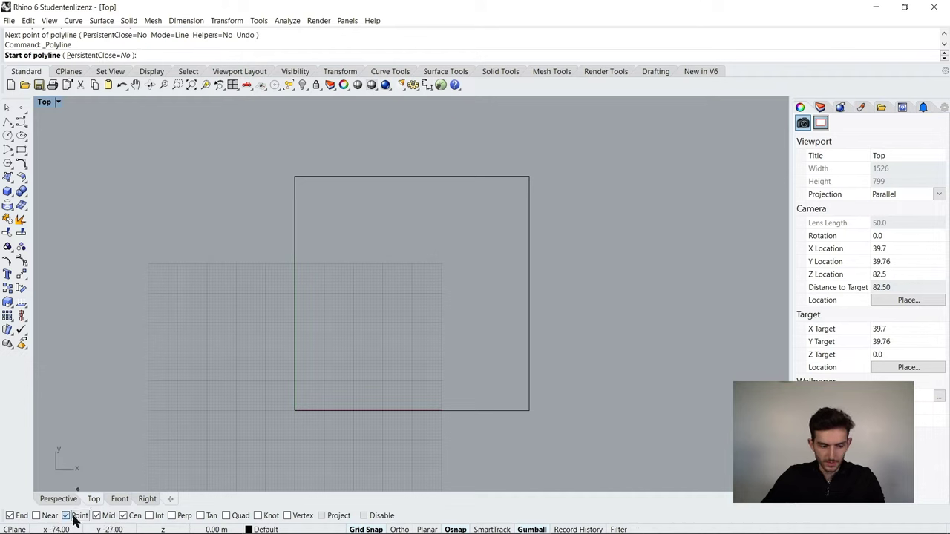
pyautogui.click(104, 516)
pyautogui.click(124, 516)
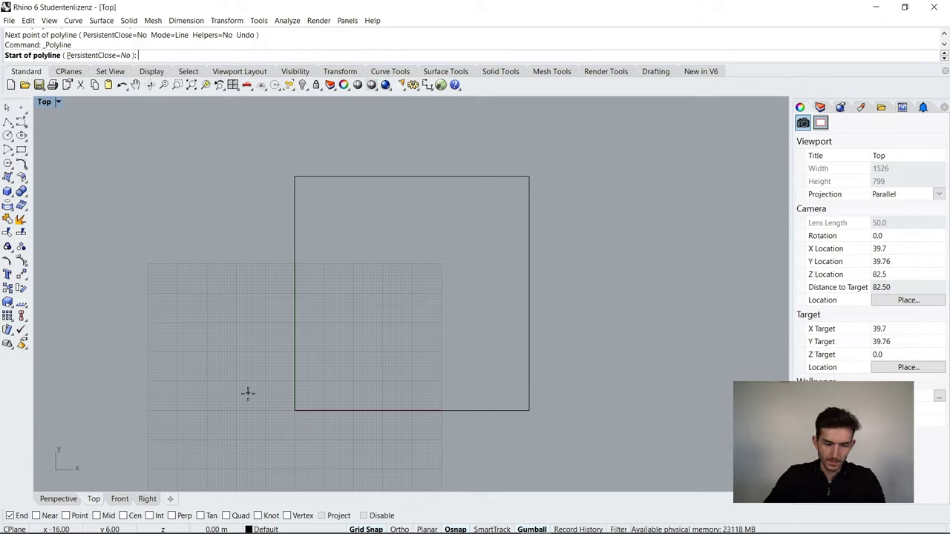
pyautogui.click(10, 516)
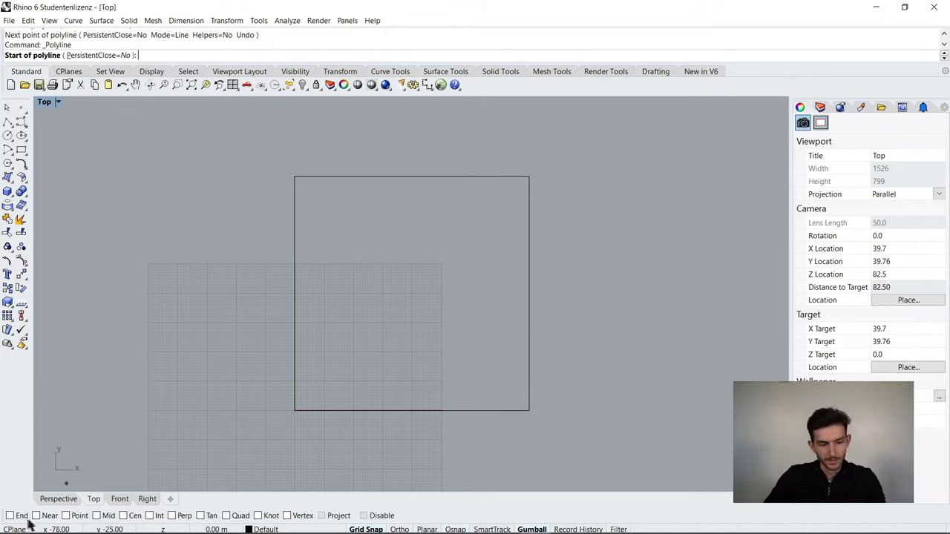
# - Enable the Near, Mid and Cen object snaps and try starting a polyline at the rectangle's centre
pyautogui.click(35, 516)
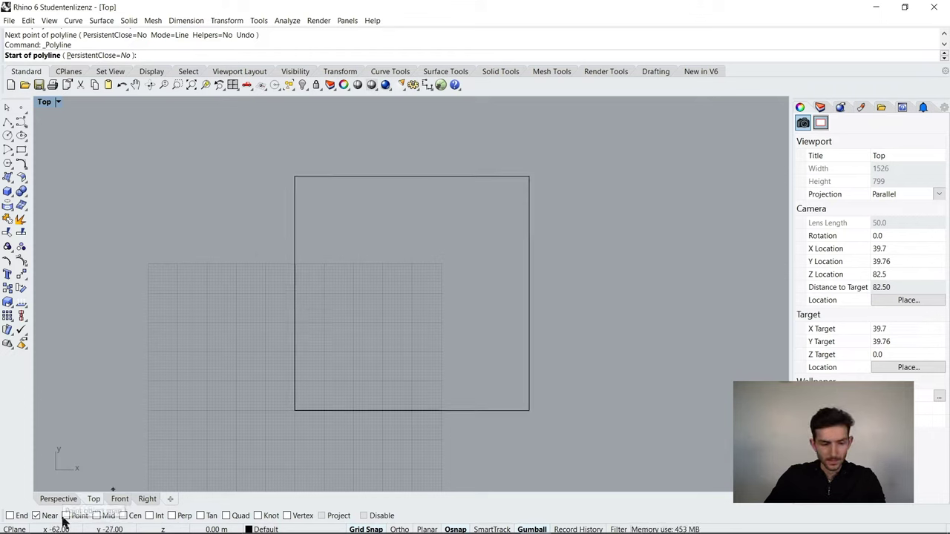
pyautogui.click(98, 516)
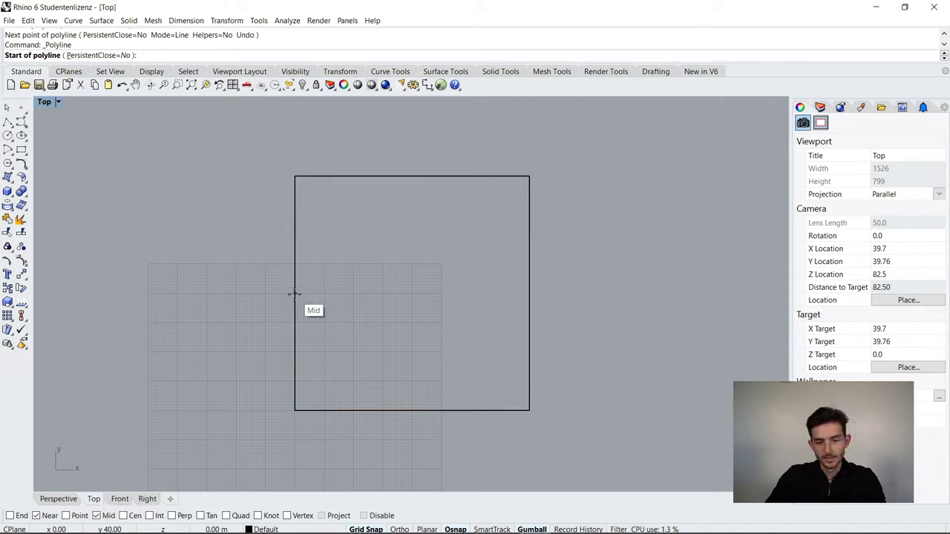
pyautogui.click(133, 518)
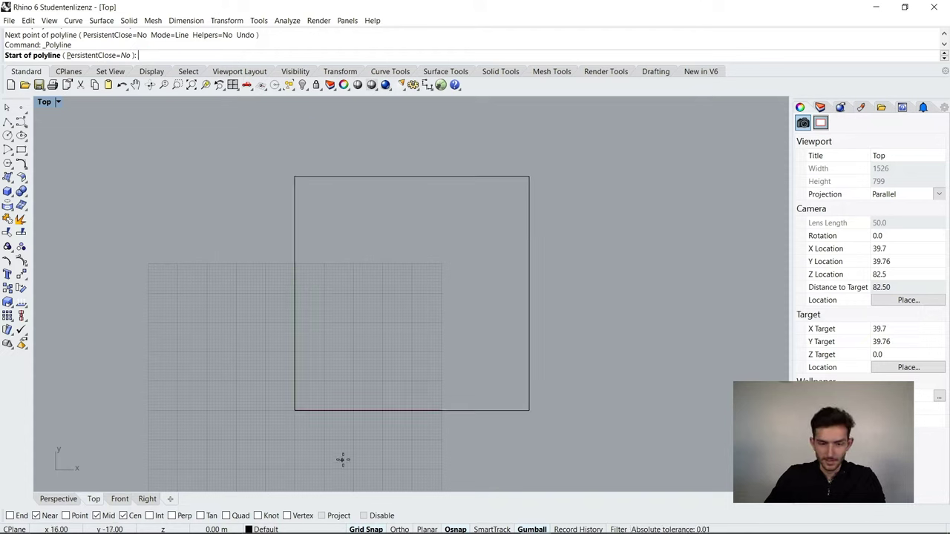
pyautogui.click(462, 405)
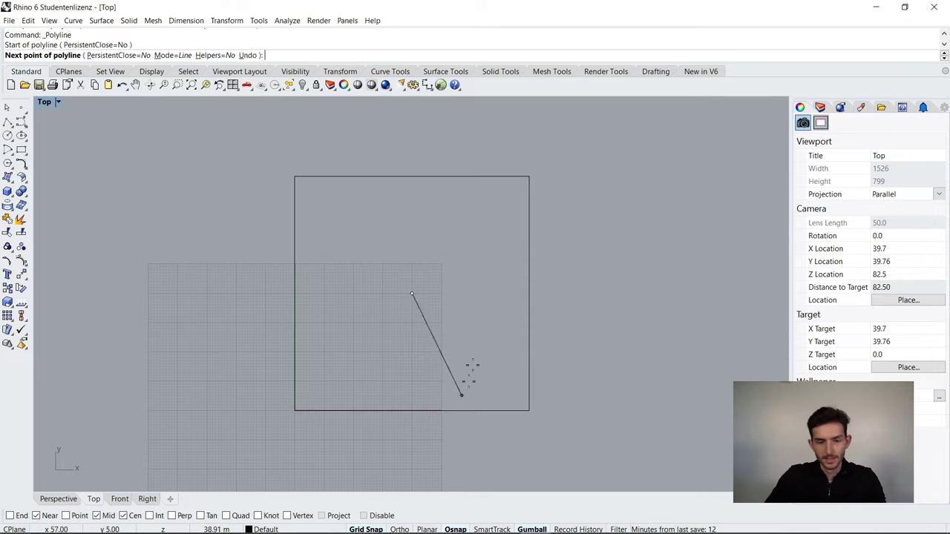
pyautogui.press('Escape')
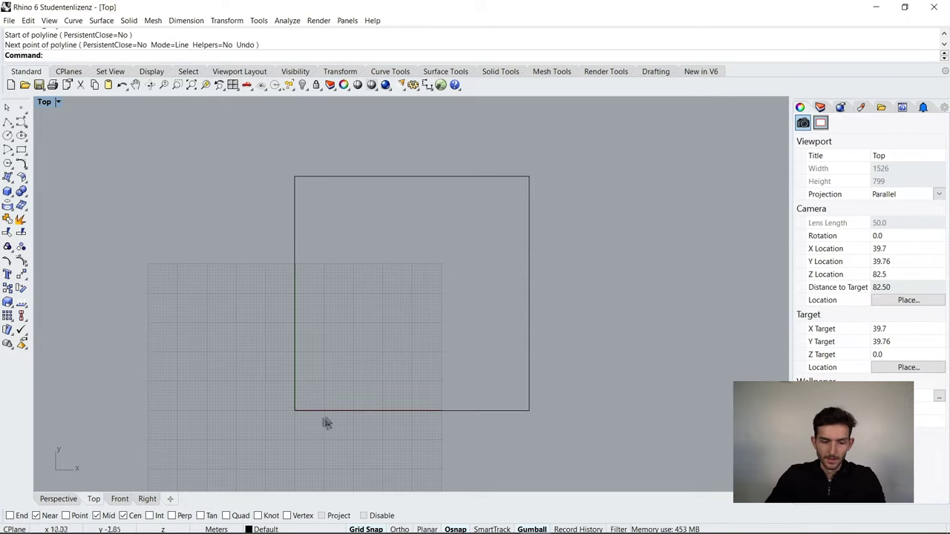
# - Replace the Cen object snap with Int and draw two crossing diagonal lines outside the rectangle, beside its edge on the Y axis
pyautogui.click(125, 515)
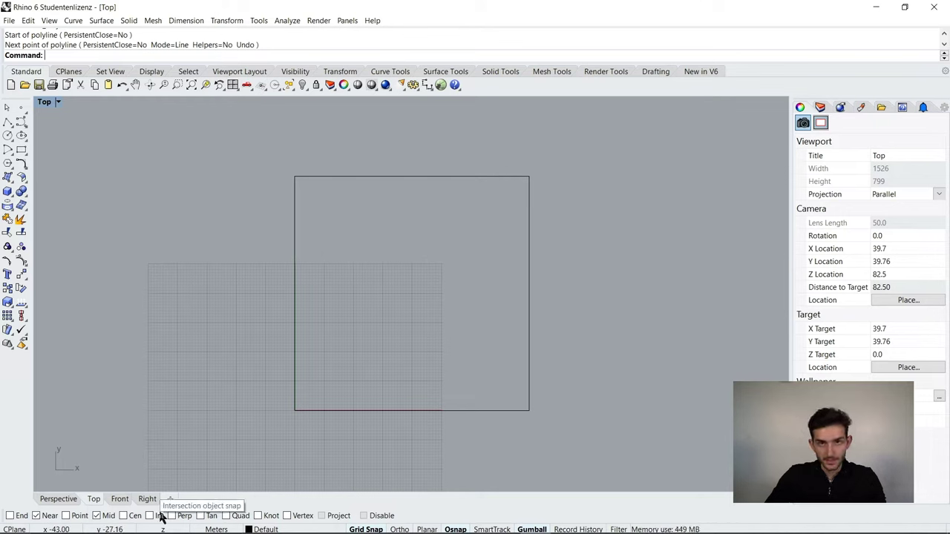
pyautogui.click(159, 516)
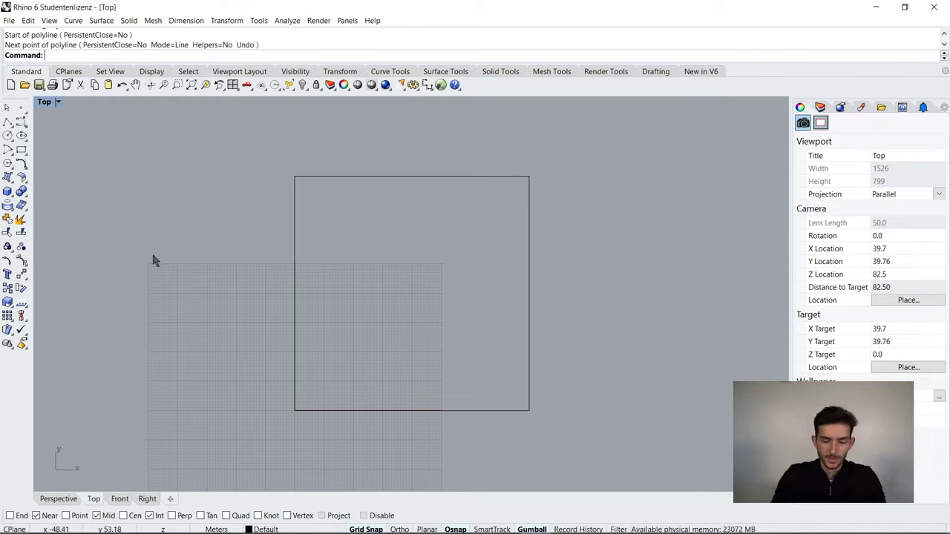
pyautogui.write('Line')
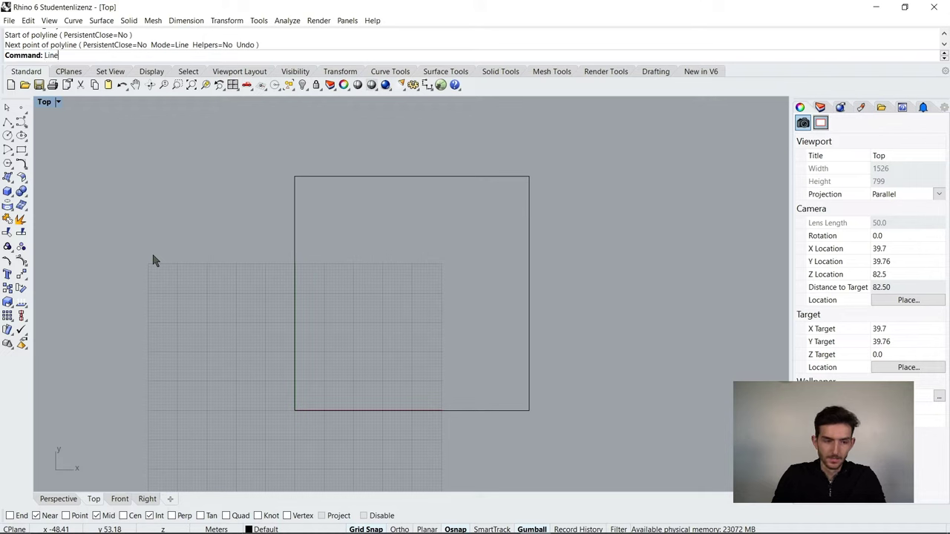
pyautogui.press('Return')
pyautogui.click(192, 377)
pyautogui.click(233, 321)
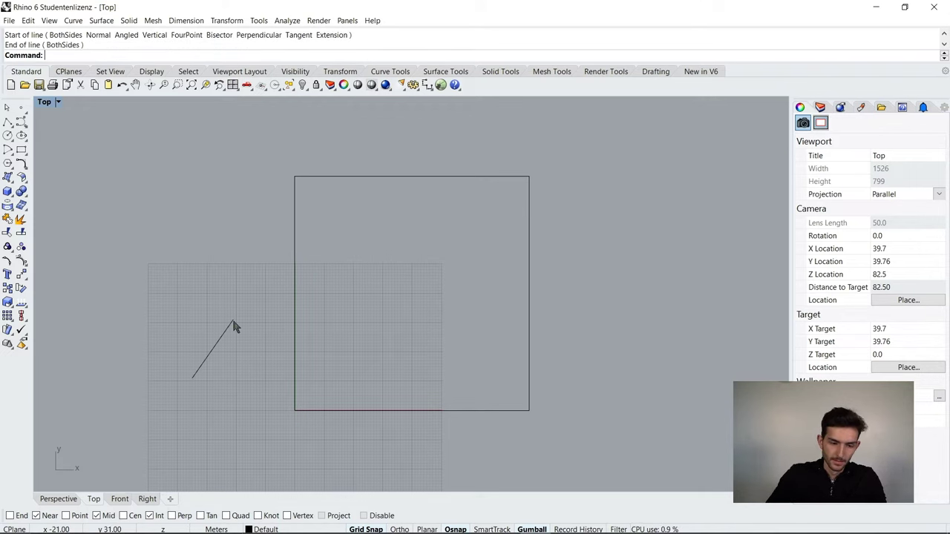
pyautogui.press('Return')
pyautogui.click(236, 365)
pyautogui.click(189, 321)
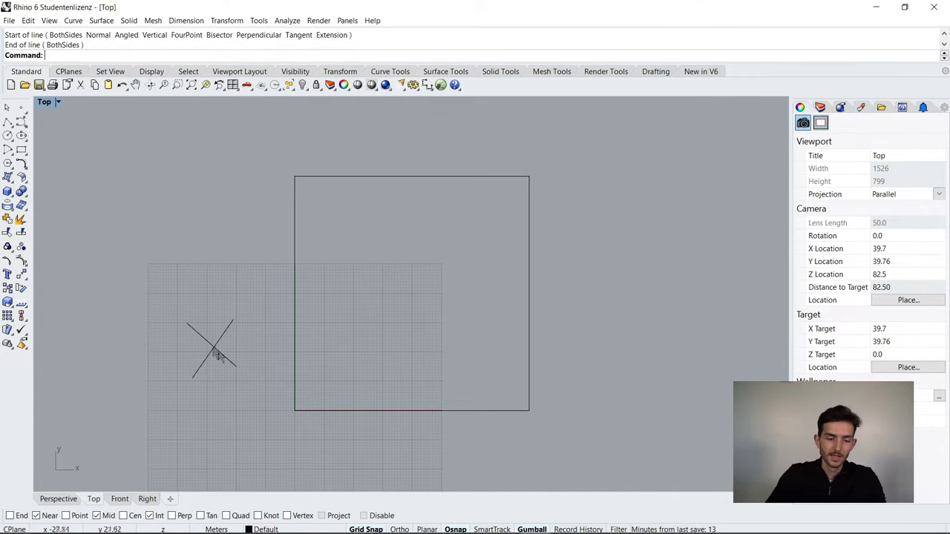
# - Try snapping the start of a new line to the intersection of the two crossing lines
pyautogui.scroll(10, 208, 375)
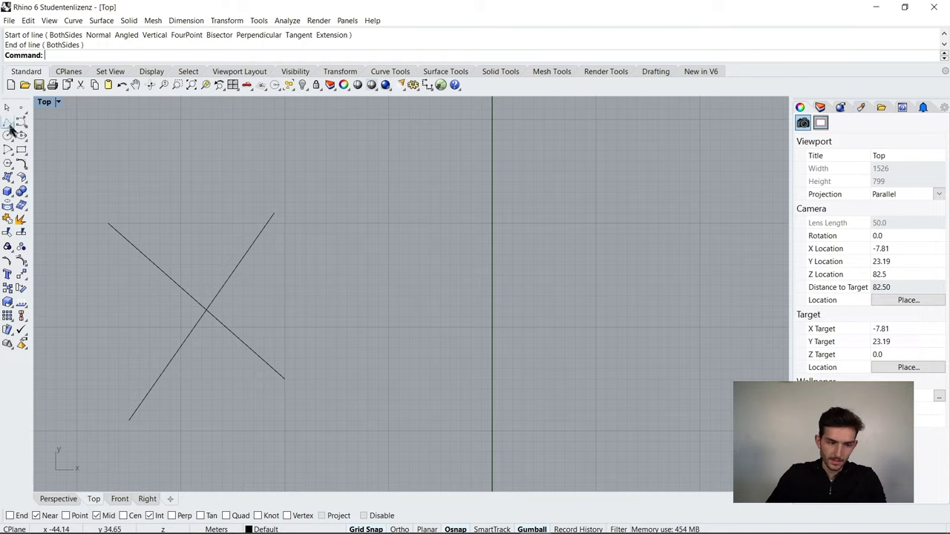
pyautogui.press('Return')
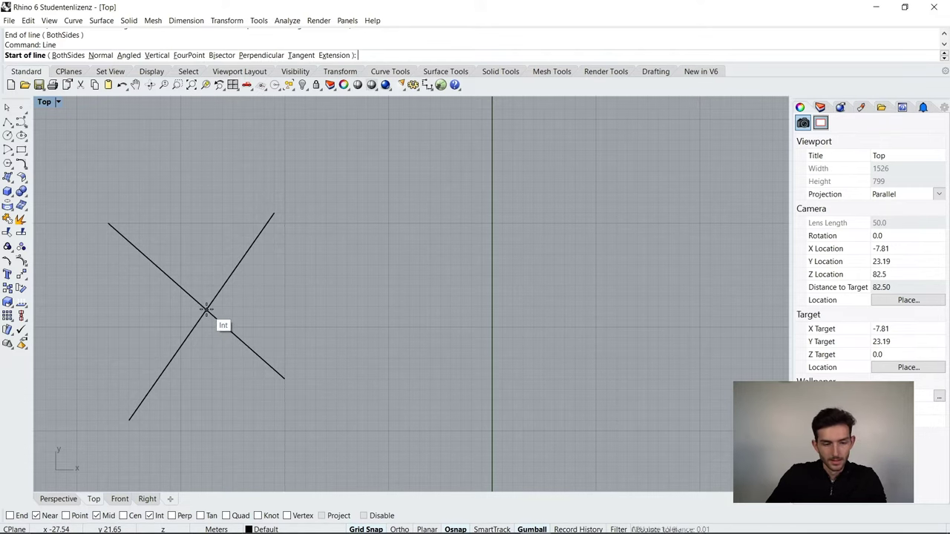
pyautogui.press('Escape')
# - Delete the two crossing lines beside the rectangle
pyautogui.scroll(-5, 206, 310)
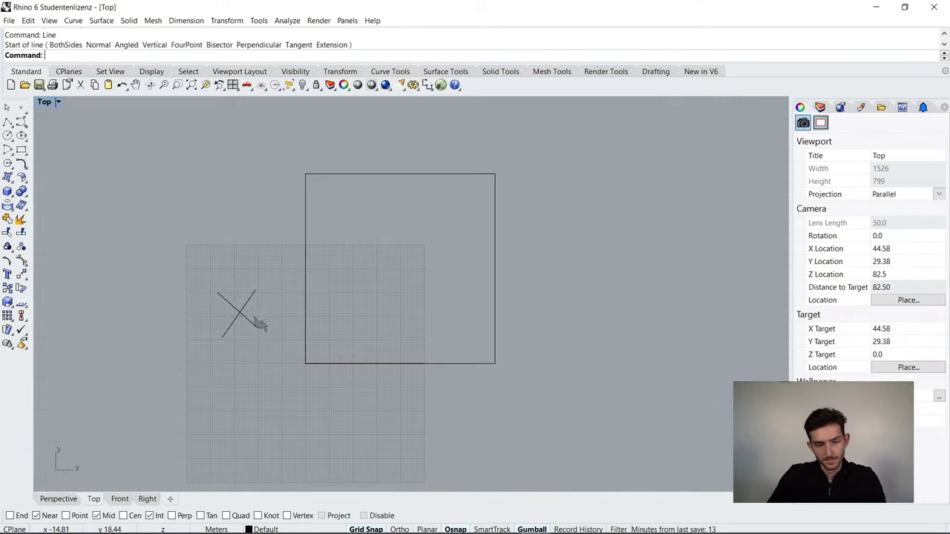
pyautogui.moveTo(265, 322); pyautogui.dragTo(231, 312)
pyautogui.press('Delete')
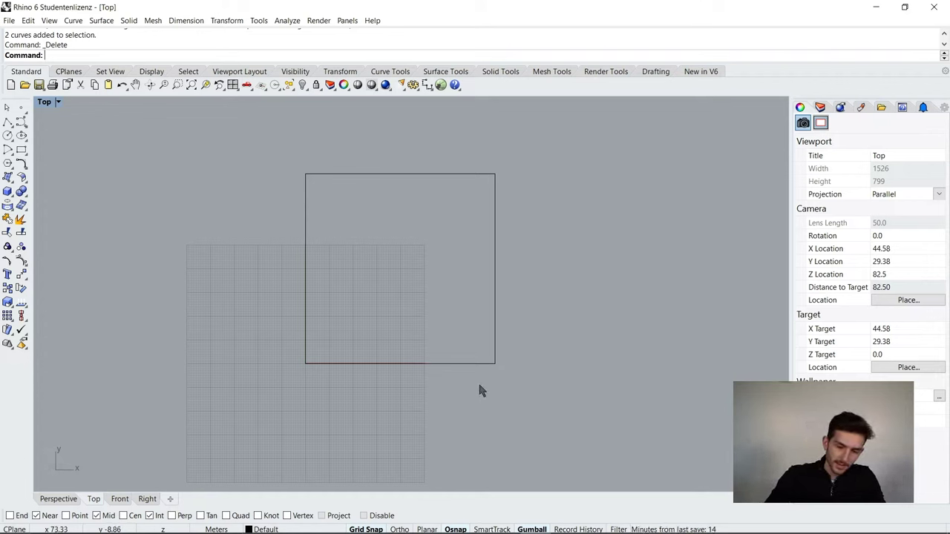
# - Offset the rectangle inward by 2 m and clear the selection
pyautogui.click(460, 369)
pyautogui.click(424, 388)
pyautogui.scroll(4, 424, 237)
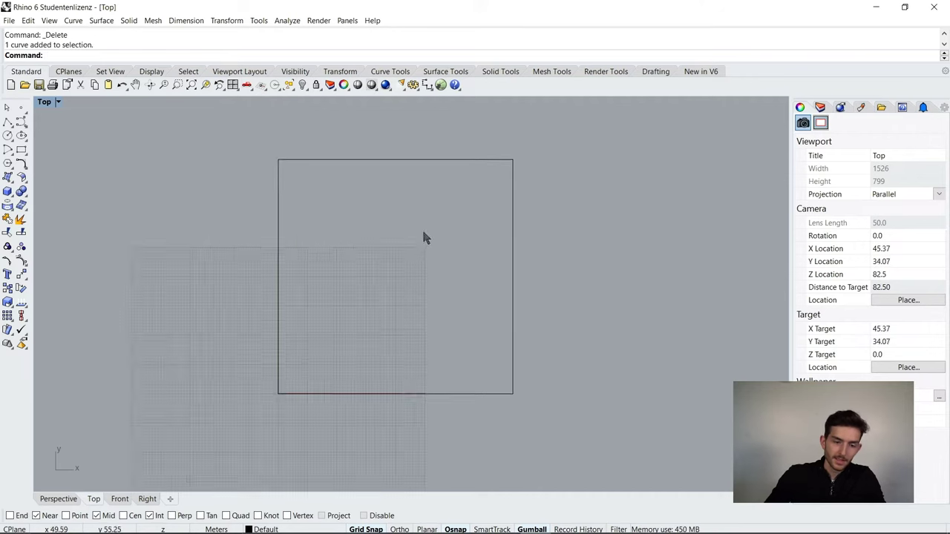
pyautogui.moveTo(443, 250); pyautogui.dragTo(413, 250, button='right')
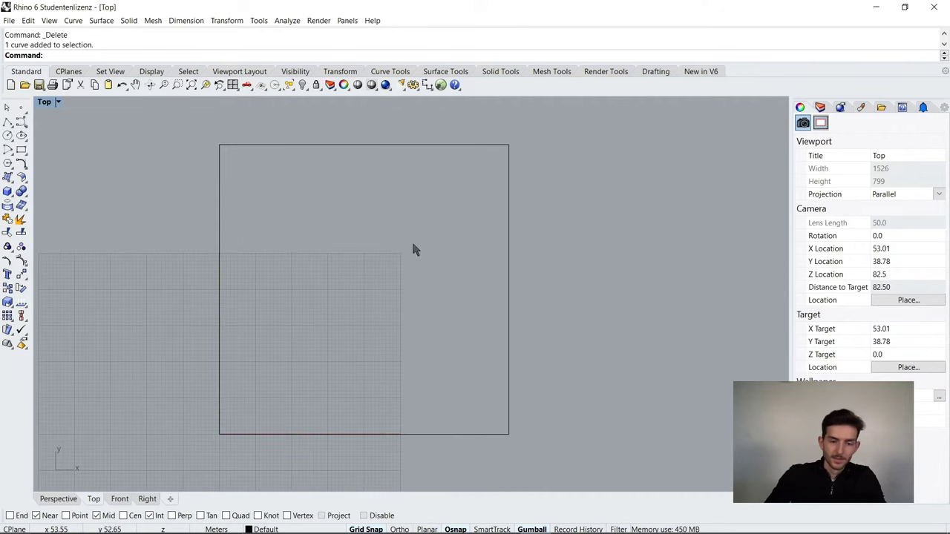
pyautogui.click(509, 176)
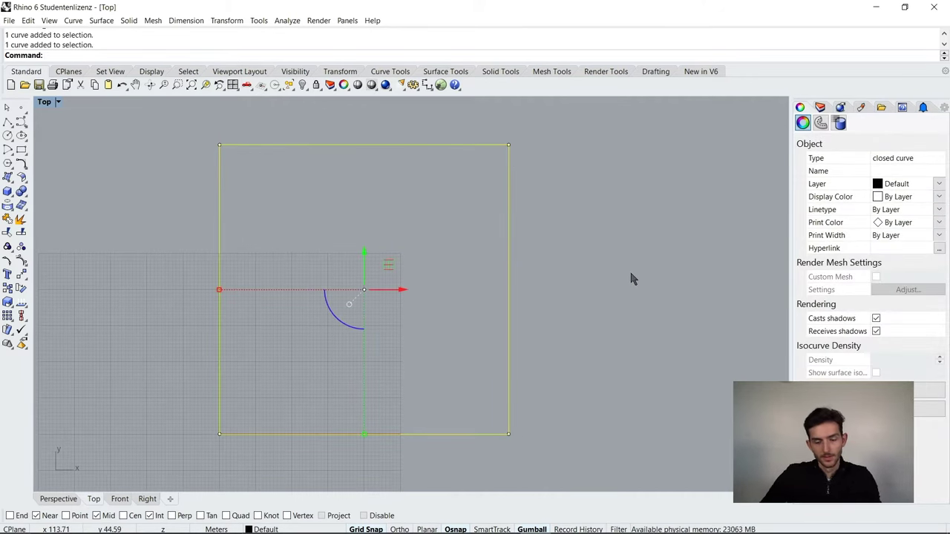
pyautogui.write('Off')
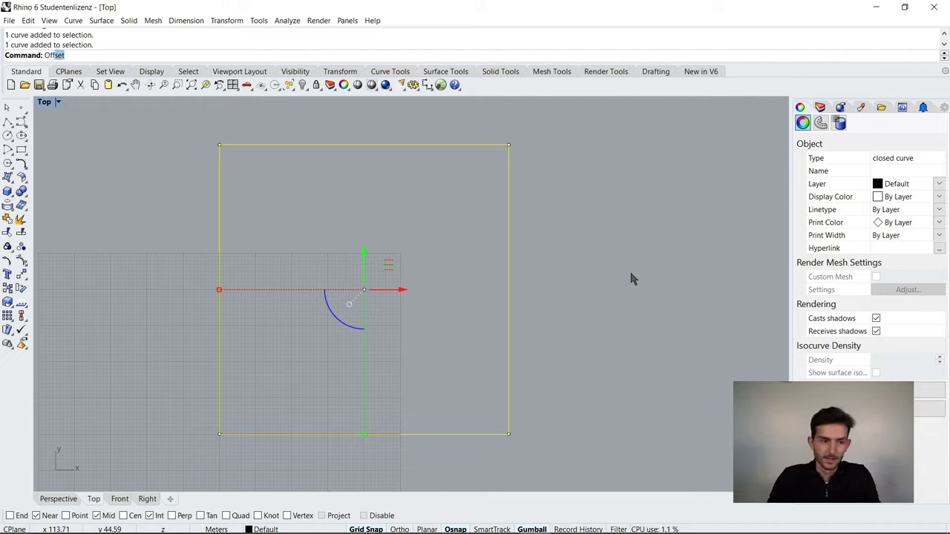
pyautogui.write('set')
pyautogui.press('Return')
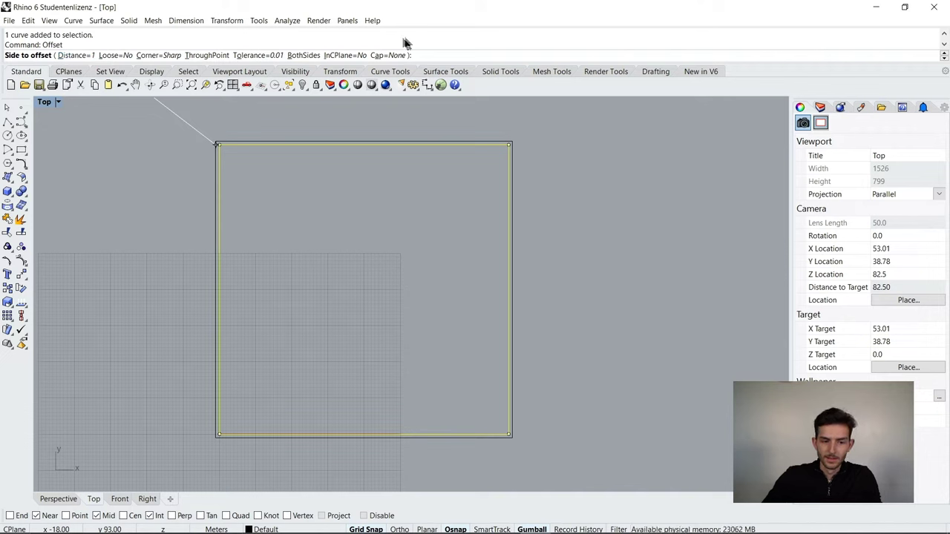
pyautogui.click(82, 56)
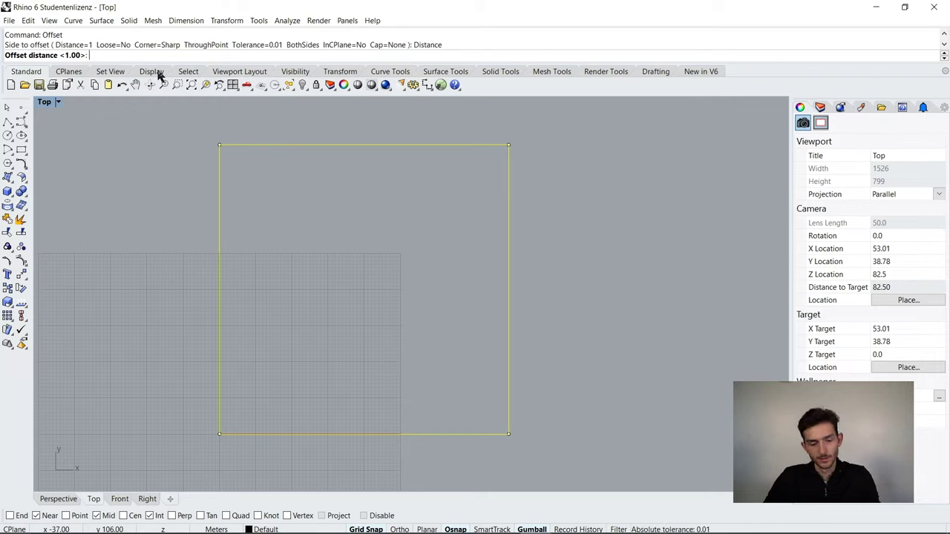
pyautogui.write('2')
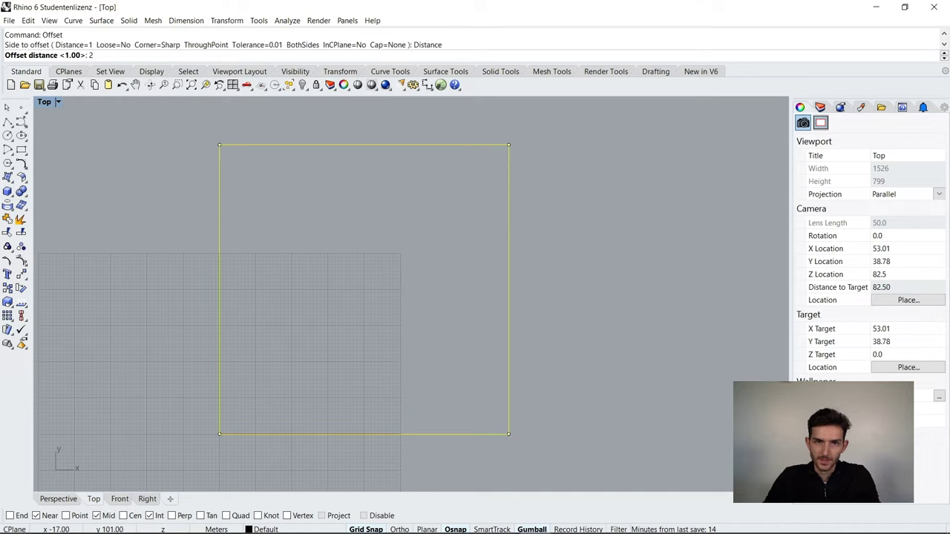
pyautogui.press('Return')
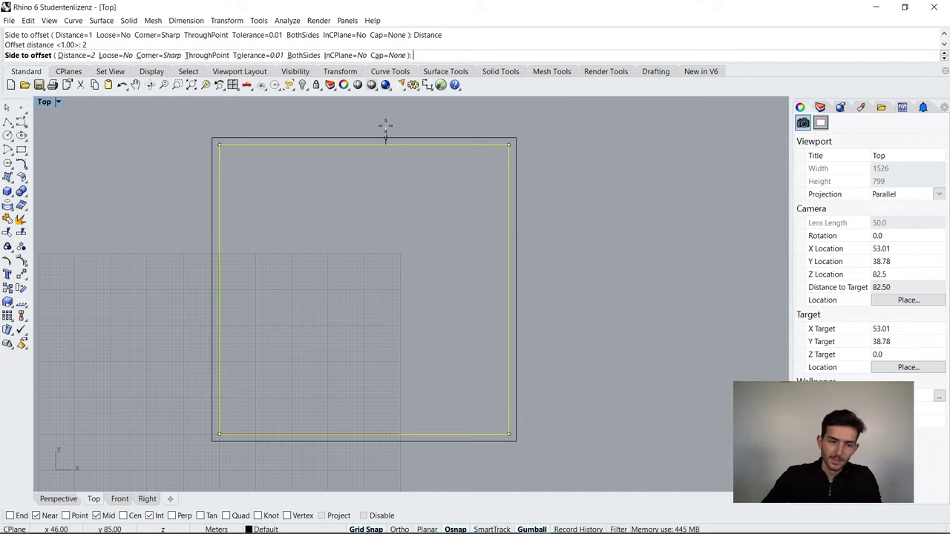
pyautogui.click(388, 182)
pyautogui.click(585, 210)
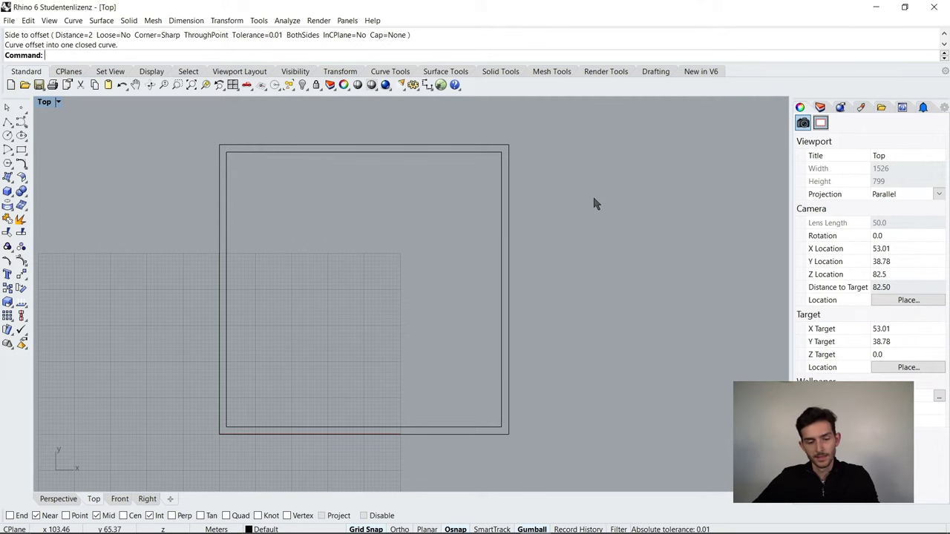
# - Delete the two extrusions and the linear dimension, leaving both rectangle outlines in place
pyautogui.scroll(-4, 602, 211)
pyautogui.hotkey('ctrl', 'a')
pyautogui.press('Delete')
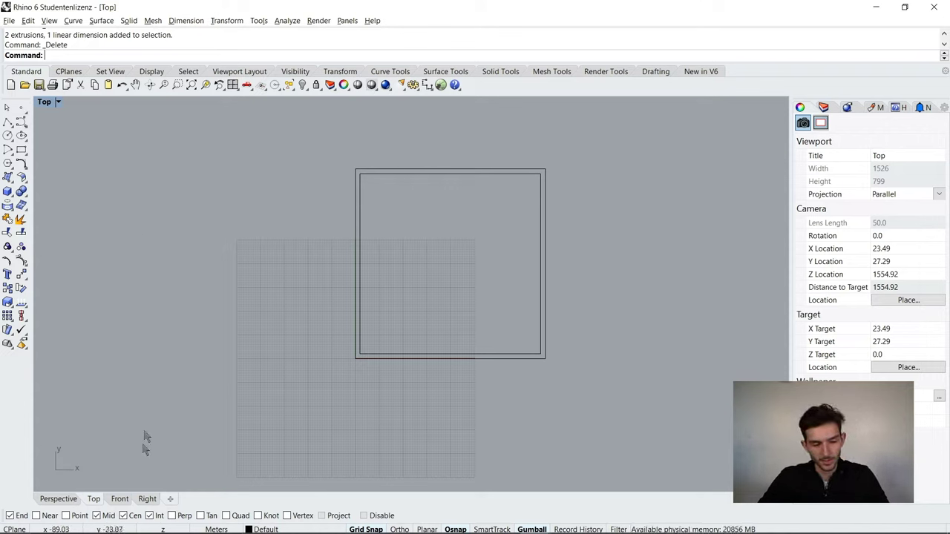
# - Start a box in the Perspective view with its first base corner on the inner rectangle's corner nearest the origin
pyautogui.click(63, 500)
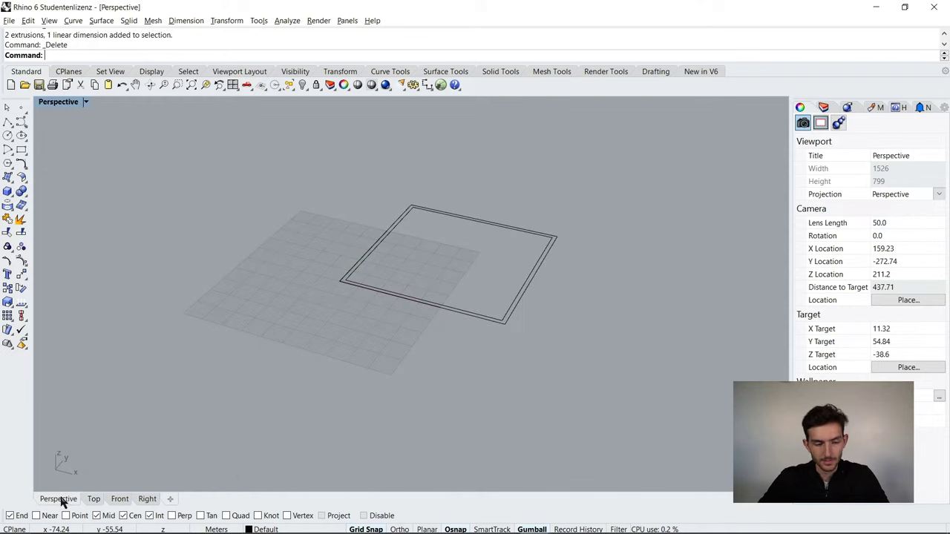
pyautogui.moveTo(438, 367); pyautogui.dragTo(318, 255, button='right')
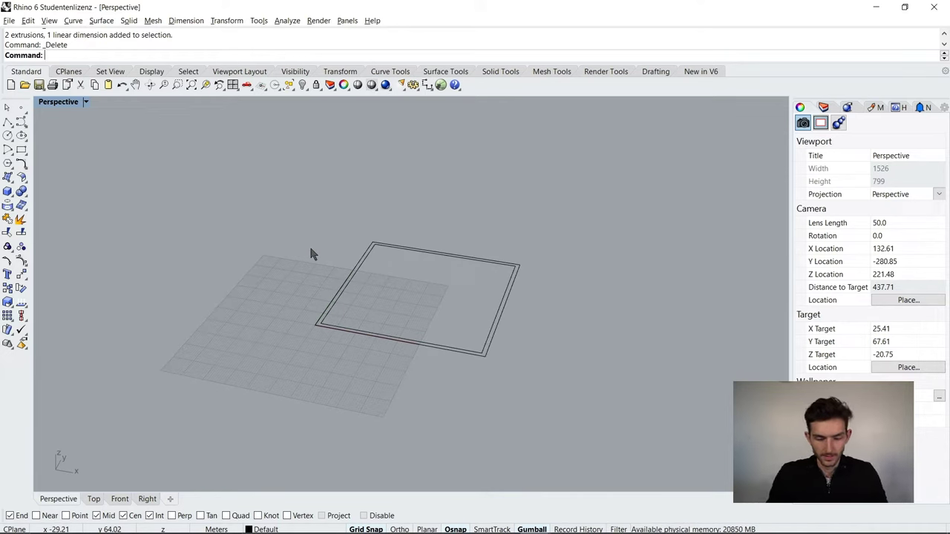
pyautogui.write('Box')
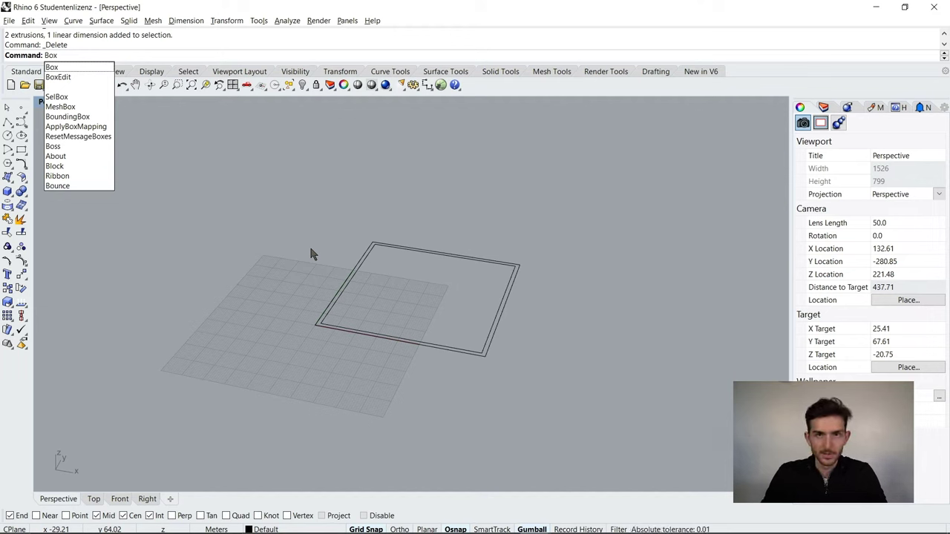
pyautogui.press('Return')
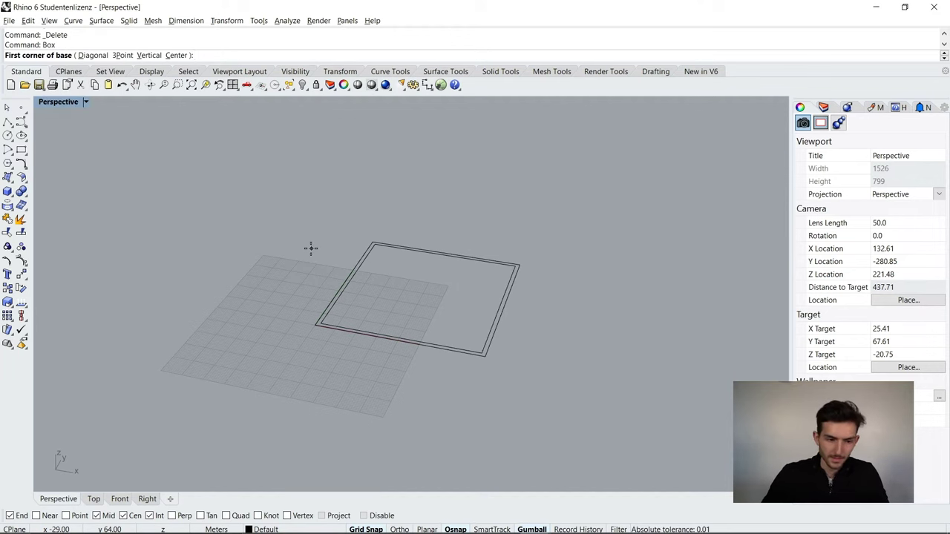
pyautogui.scroll(3, 371, 371)
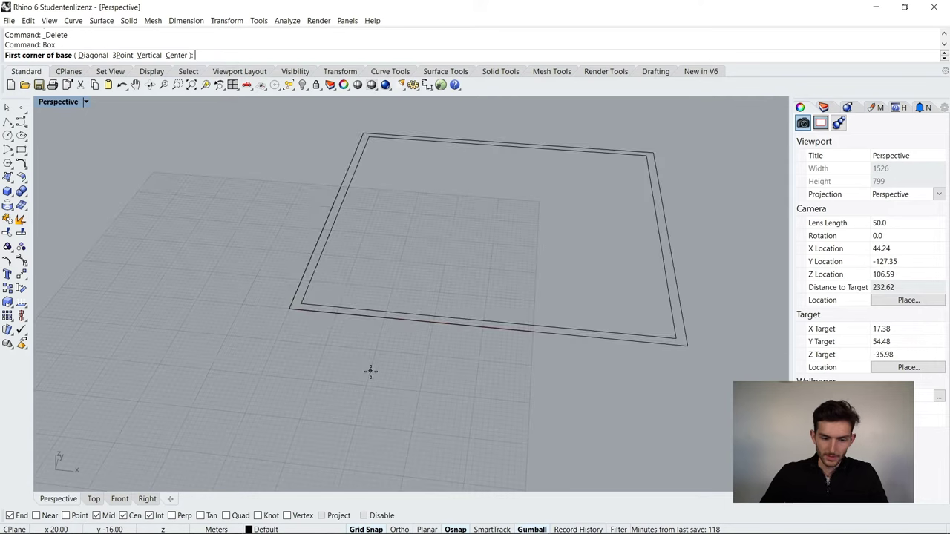
pyautogui.click(302, 306)
pyautogui.scroll(-2, 356, 408)
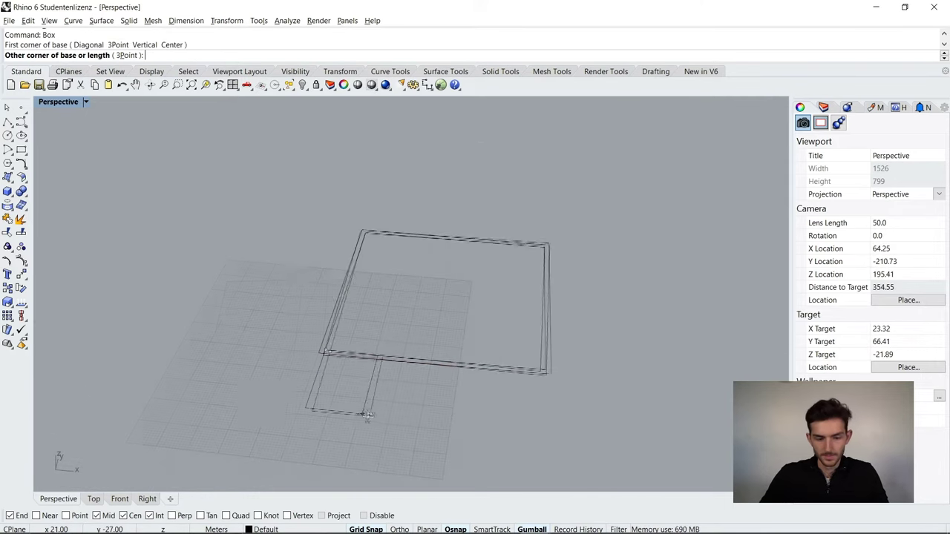
pyautogui.moveTo(368, 416); pyautogui.dragTo(393, 427, button='right')
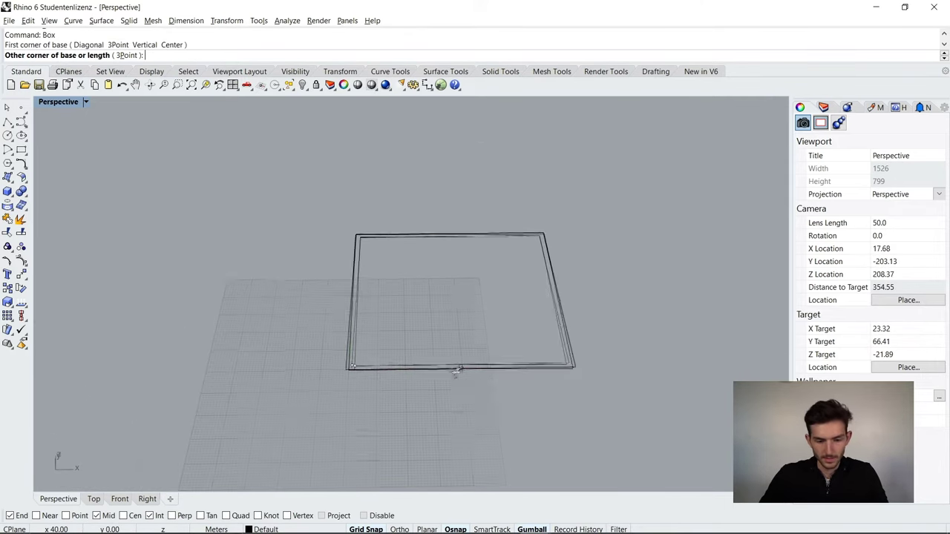
pyautogui.moveTo(456, 371); pyautogui.dragTo(439, 376, button='right')
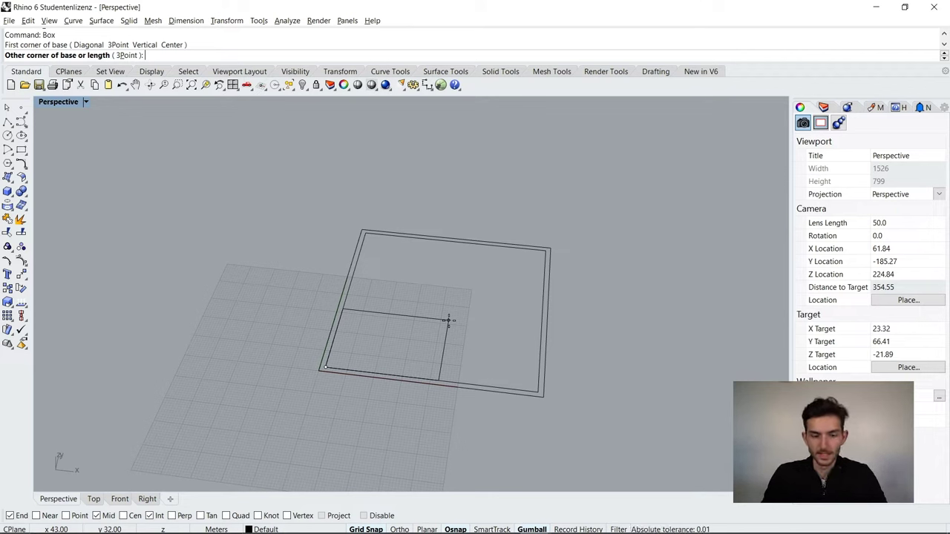
# - Set the box's base to 40 by 40 m and its height to 33 m
pyautogui.write('40')
pyautogui.press('Return')
pyautogui.write('40')
pyautogui.press('Return')
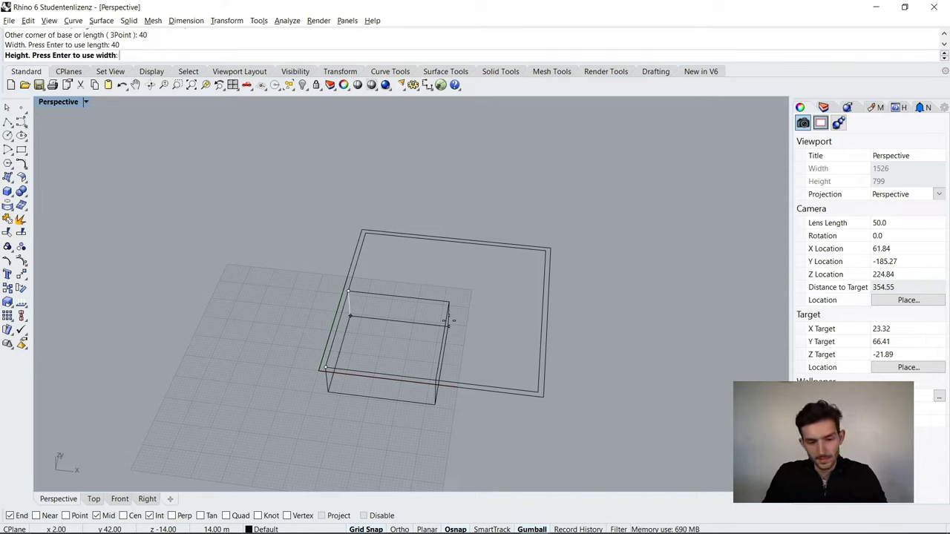
pyautogui.write('33')
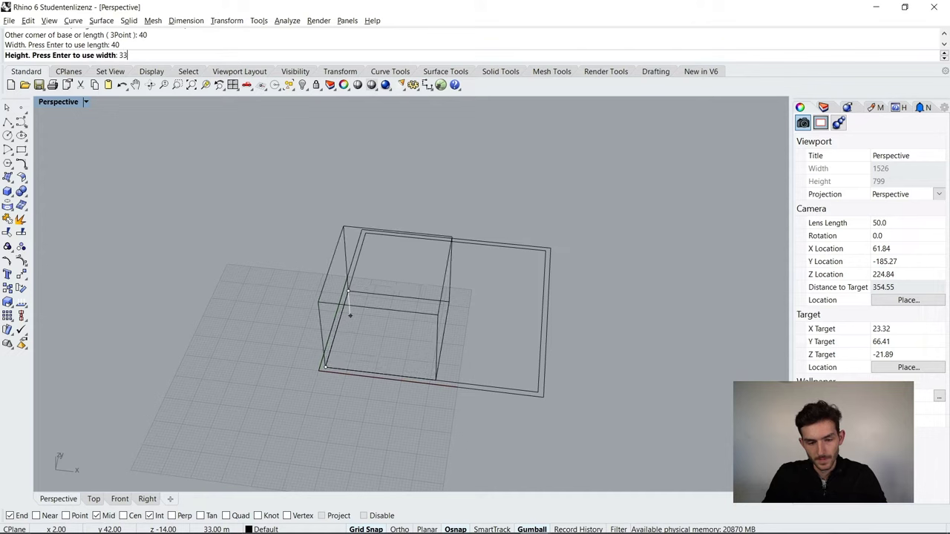
pyautogui.press('Return')
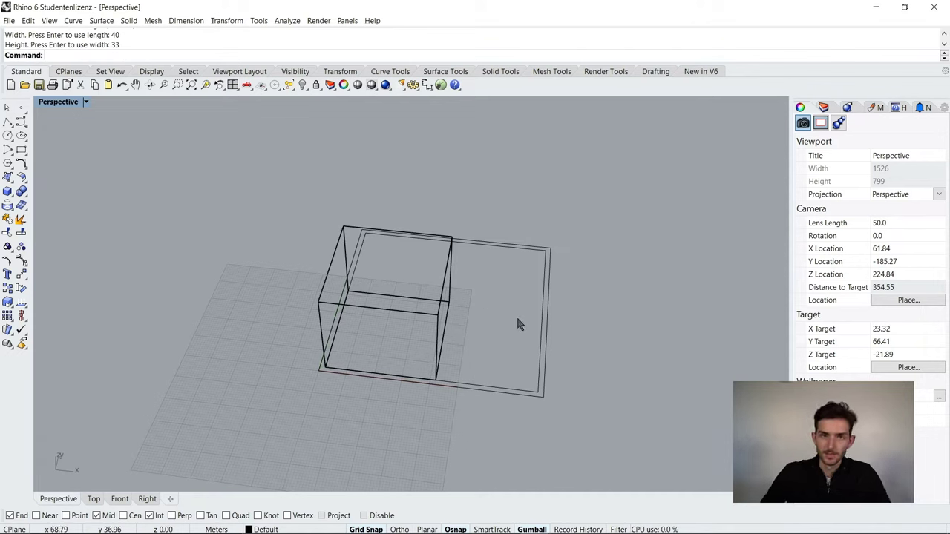
# - Show the Display settings panel and switch the Perspective view's display mode to Shaded
pyautogui.moveTo(518, 323); pyautogui.dragTo(497, 302, button='right')
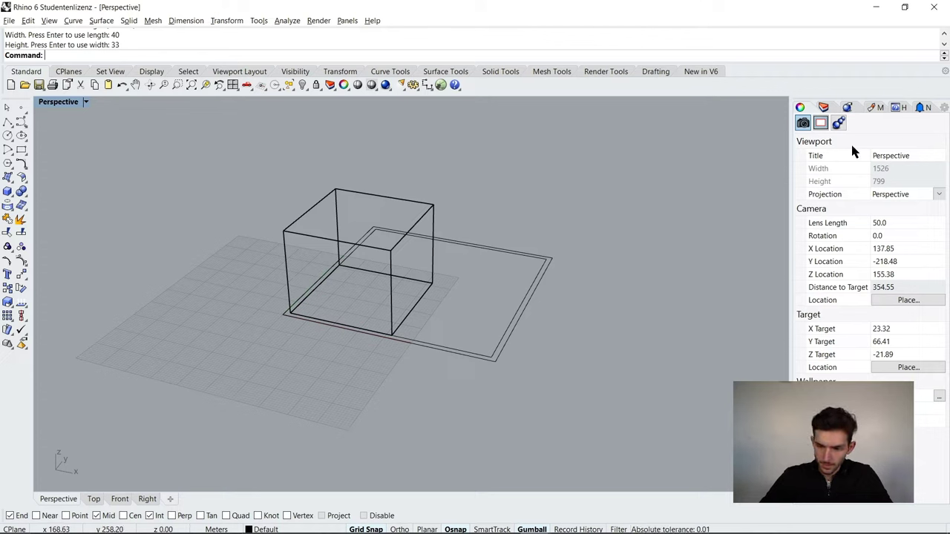
pyautogui.click(823, 107)
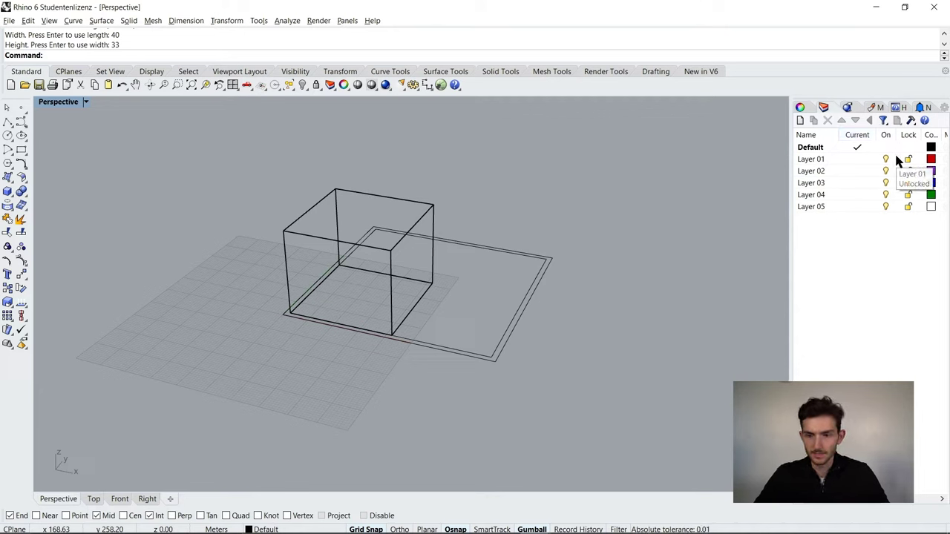
pyautogui.click(945, 108)
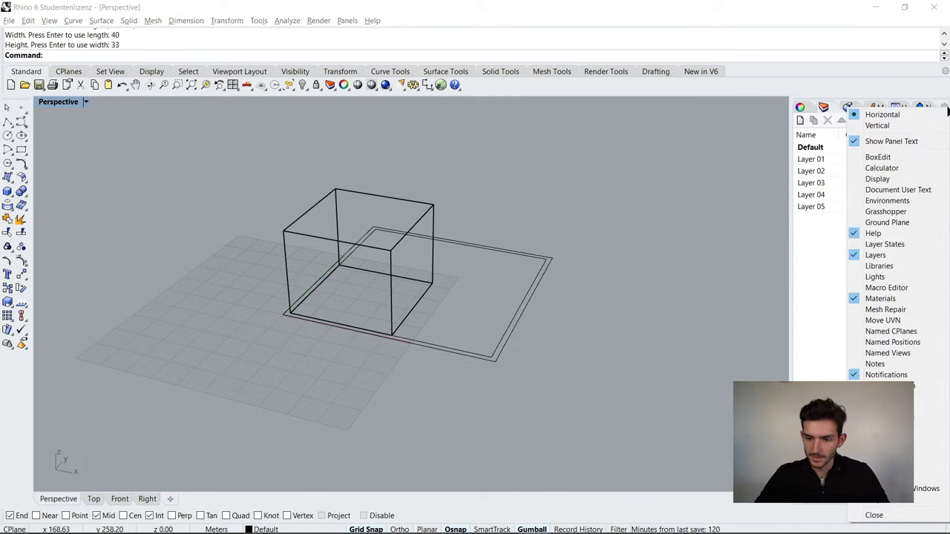
pyautogui.click(855, 183)
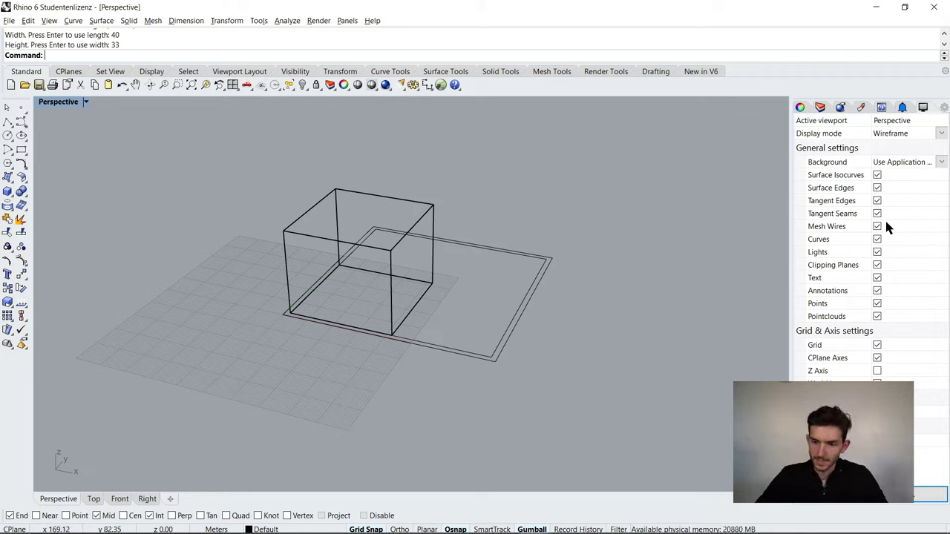
pyautogui.click(899, 121)
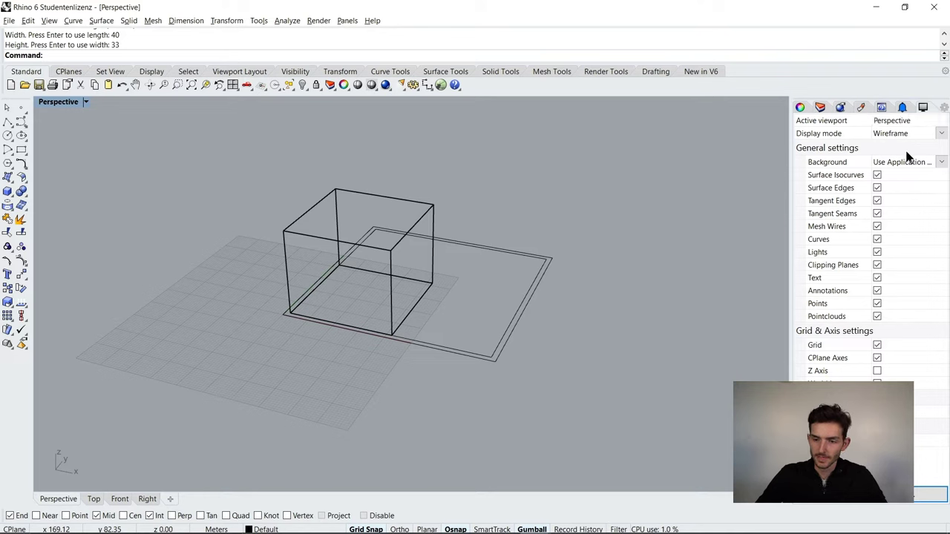
pyautogui.click(942, 134)
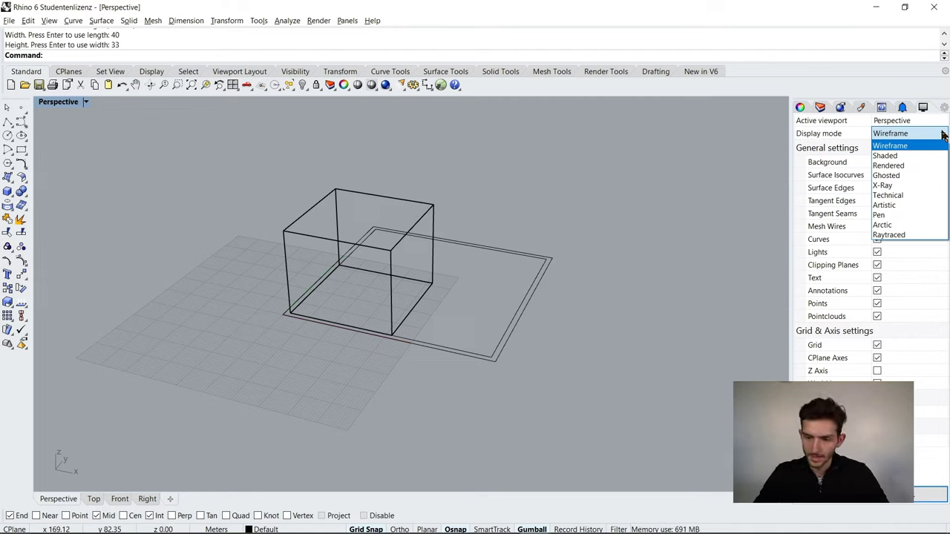
pyautogui.click(905, 156)
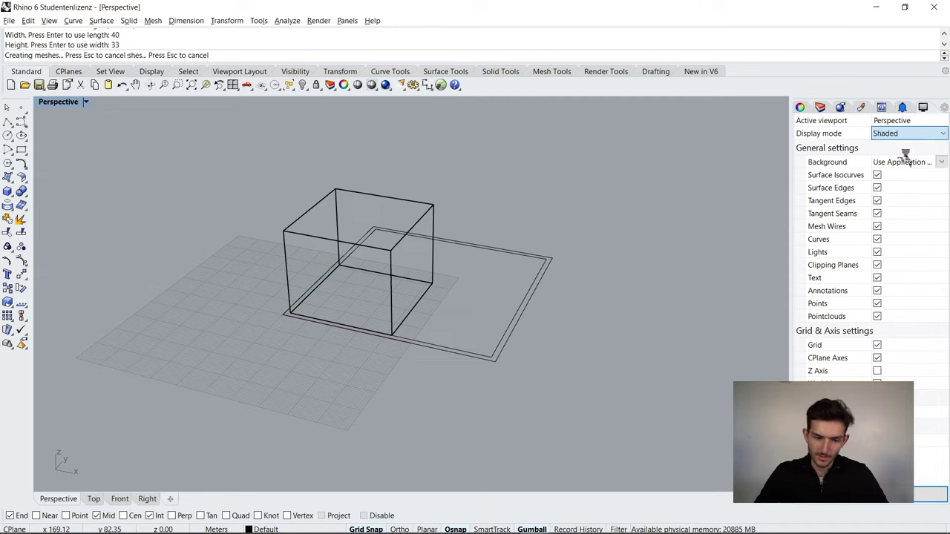
pyautogui.moveTo(565, 246)
pyautogui.mouseDown(button='right')
pyautogui.moveTo(503, 253)
pyautogui.moveTo(630, 253)
pyautogui.moveTo(723, 282)
pyautogui.moveTo(616, 252)
pyautogui.moveTo(522, 271)
pyautogui.moveTo(492, 252)
pyautogui.moveTo(441, 244)
pyautogui.moveTo(564, 256)
pyautogui.mouseUp(button='right')
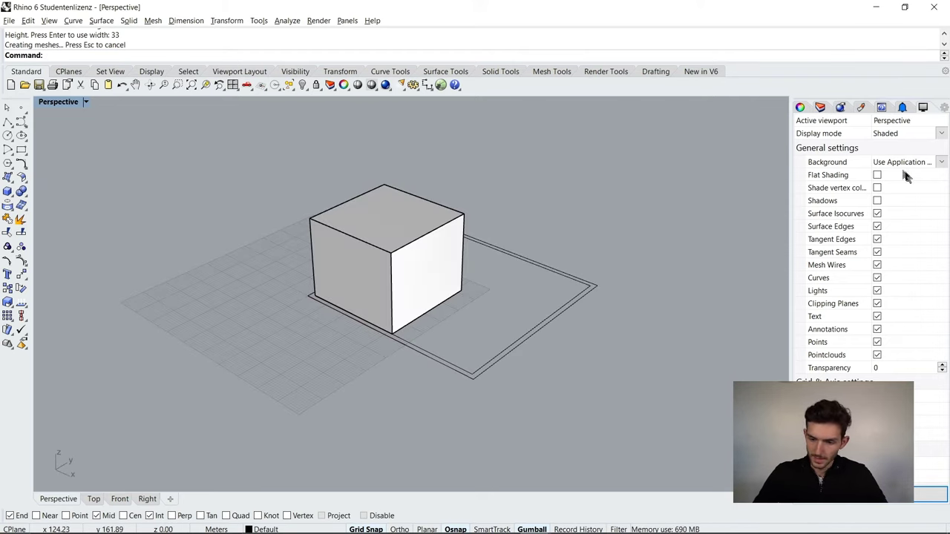
# - Hide the surface edges in the shaded display, inspect the box without them, and show them again
pyautogui.click(877, 226)
pyautogui.moveTo(331, 282)
pyautogui.mouseDown(button='right')
pyautogui.moveTo(503, 251)
pyautogui.moveTo(365, 284)
pyautogui.moveTo(343, 276)
pyautogui.mouseUp(button='right')
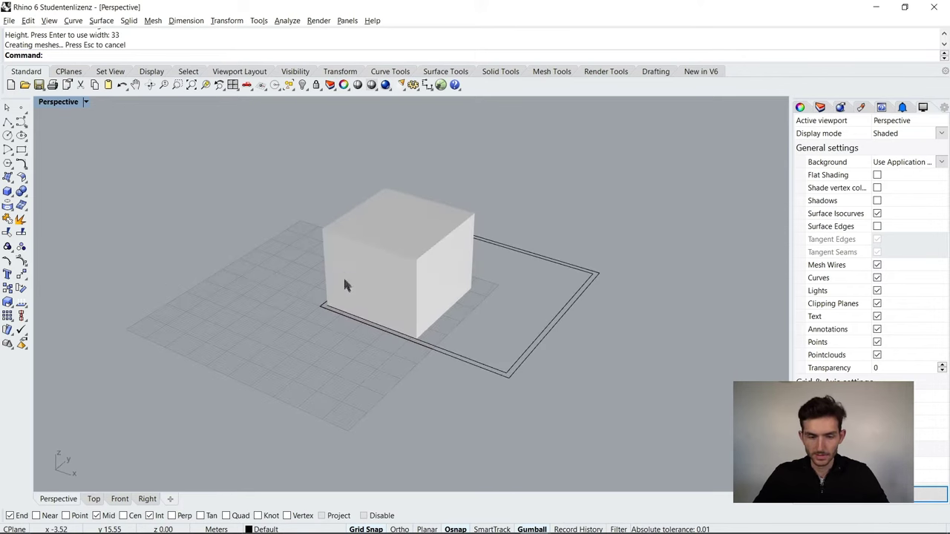
pyautogui.click(877, 226)
pyautogui.moveTo(584, 339); pyautogui.dragTo(516, 320, button='right')
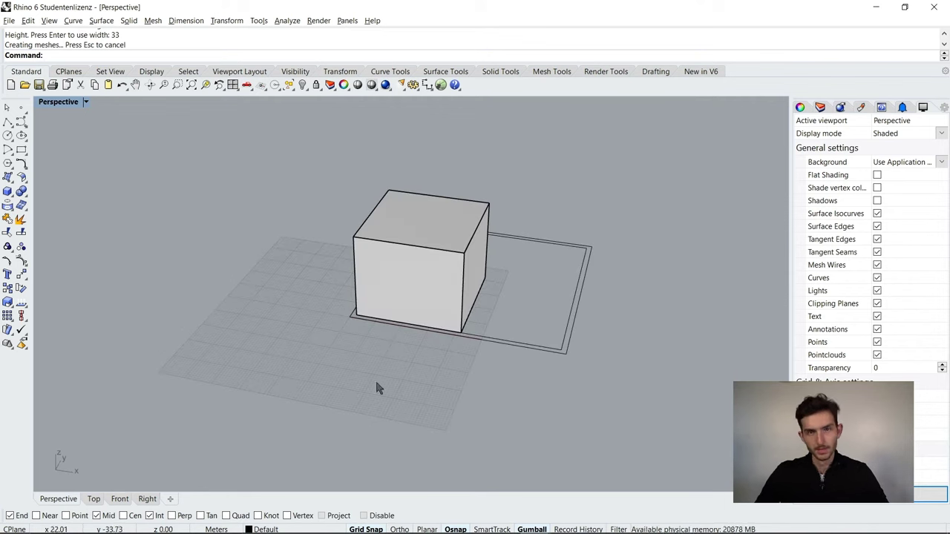
# - Set the viewport to Two Point Perspective and look around the box
pyautogui.keyDown('shift'); pyautogui.moveTo(414, 382); pyautogui.dragTo(475, 375, button='right'); pyautogui.keyUp('shift')
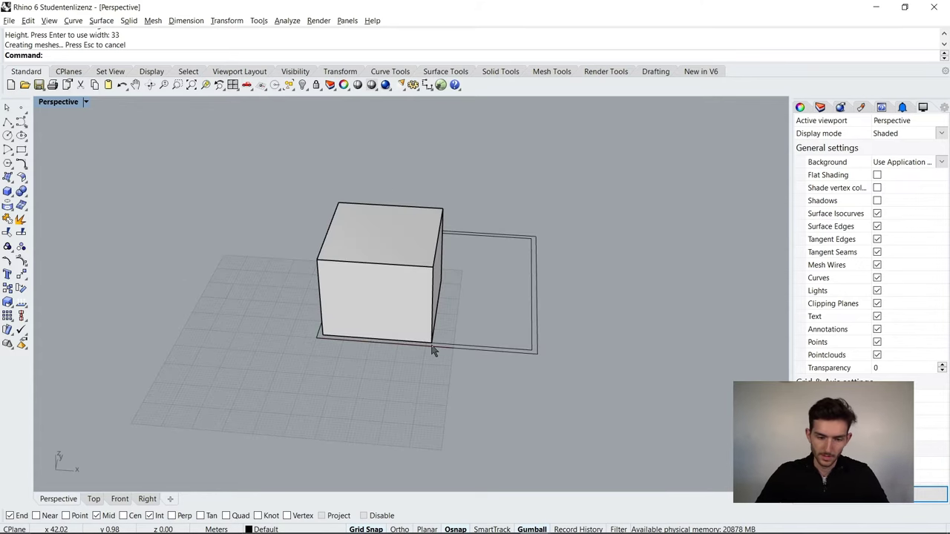
pyautogui.click(86, 103)
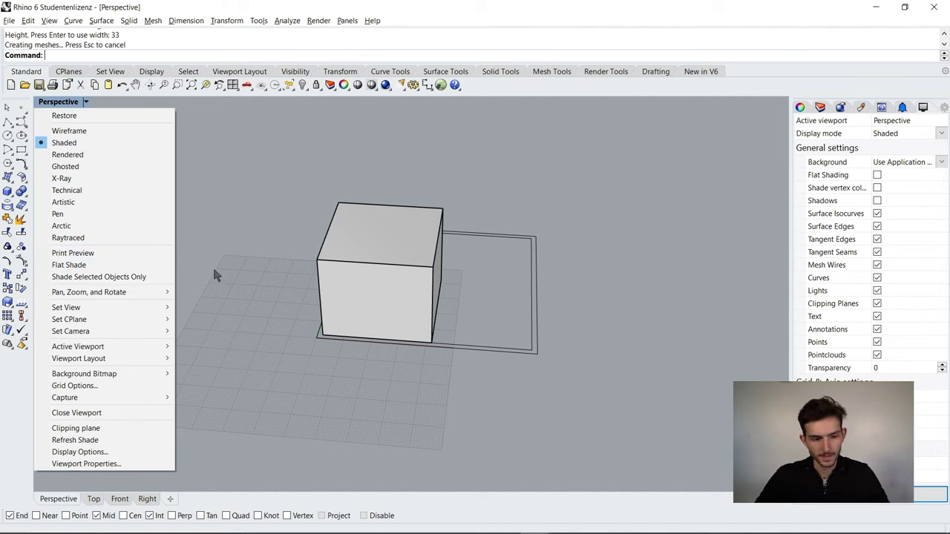
pyautogui.moveTo(162, 315)
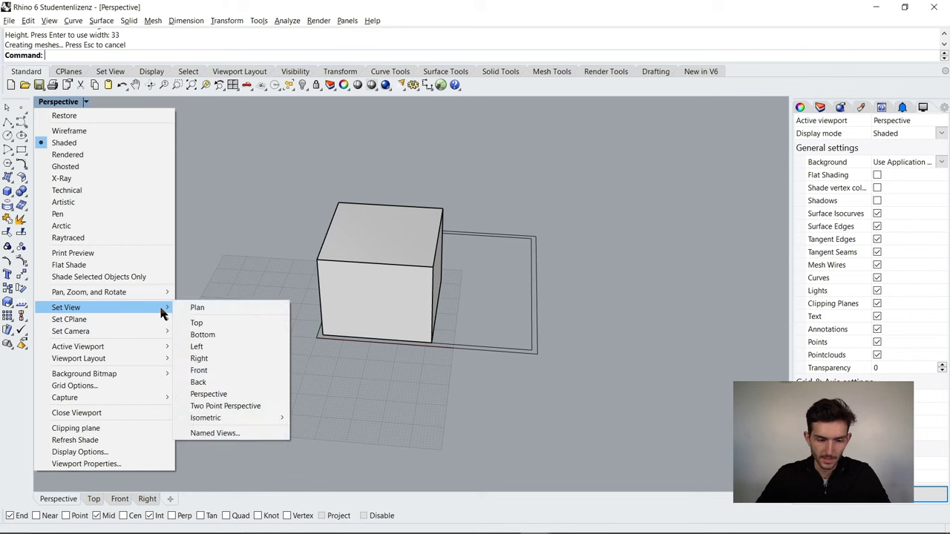
pyautogui.click(241, 407)
pyautogui.moveTo(374, 301); pyautogui.dragTo(223, 185, button='right')
# - Set the viewport to the NE isometric view
pyautogui.click(124, 102)
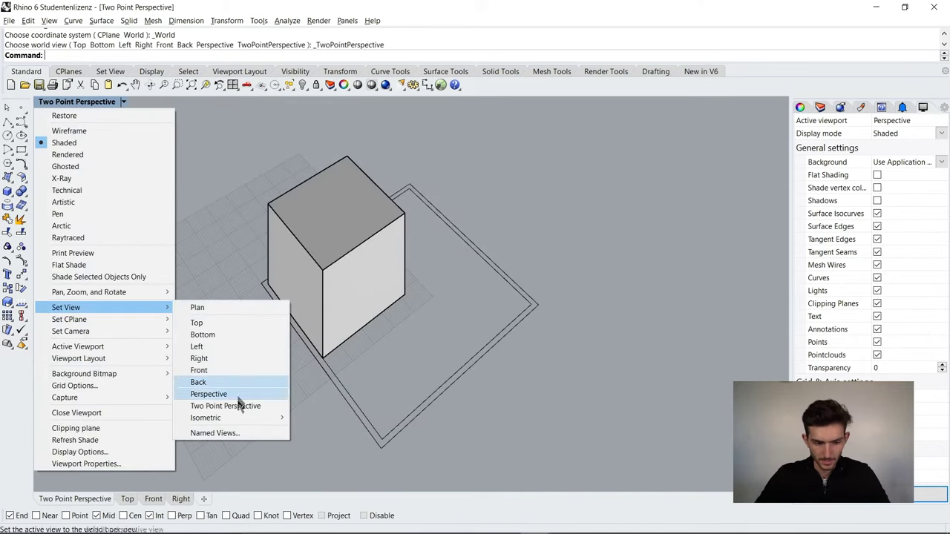
pyautogui.moveTo(269, 424)
pyautogui.click(309, 418)
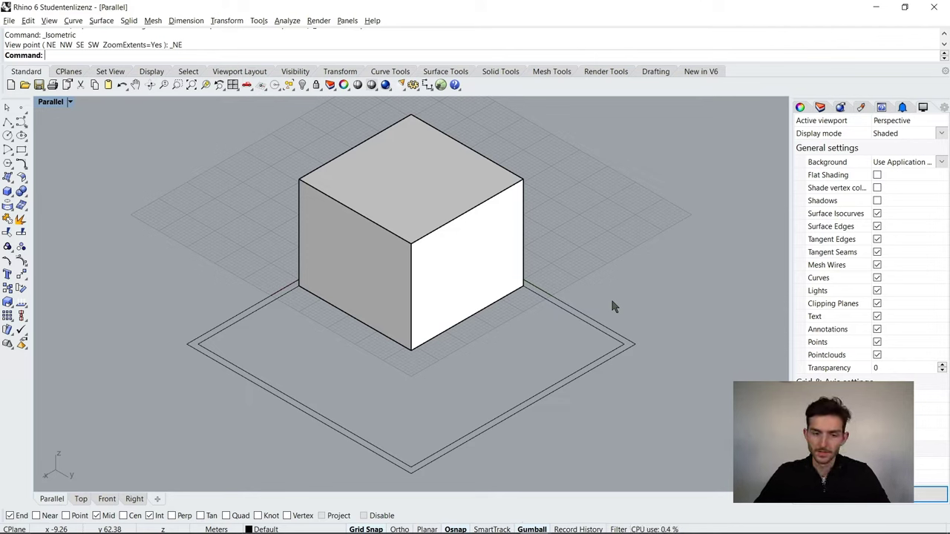
# - Return the viewport from the isometric view to the regular Perspective view
pyautogui.click(70, 101)
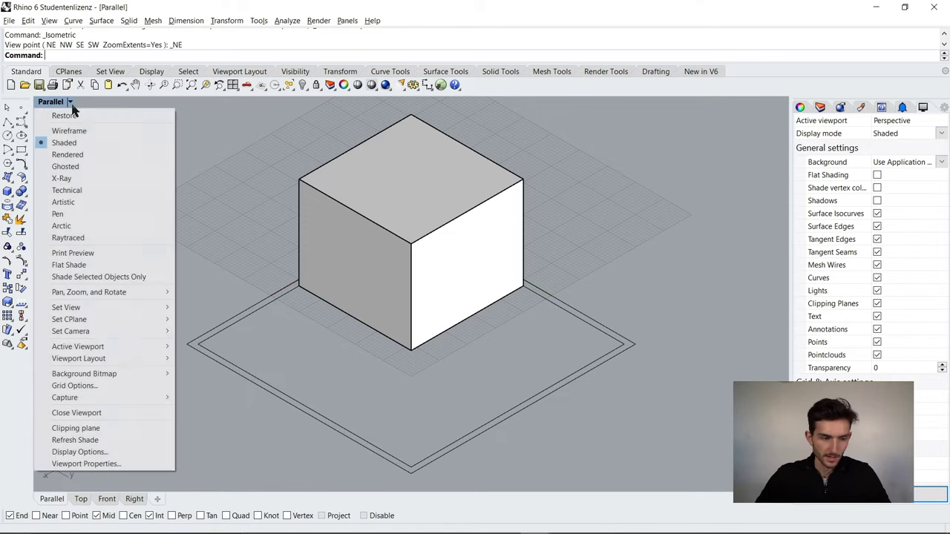
pyautogui.moveTo(163, 307)
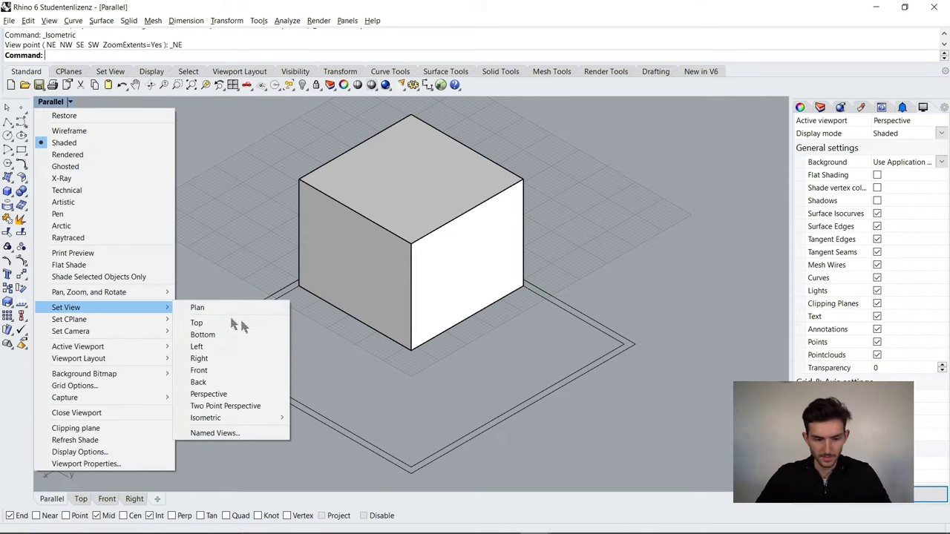
pyautogui.click(260, 394)
pyautogui.moveTo(399, 291)
pyautogui.mouseDown(button='right')
pyautogui.moveTo(445, 300)
pyautogui.moveTo(367, 272)
pyautogui.moveTo(394, 301)
pyautogui.mouseUp(button='right')
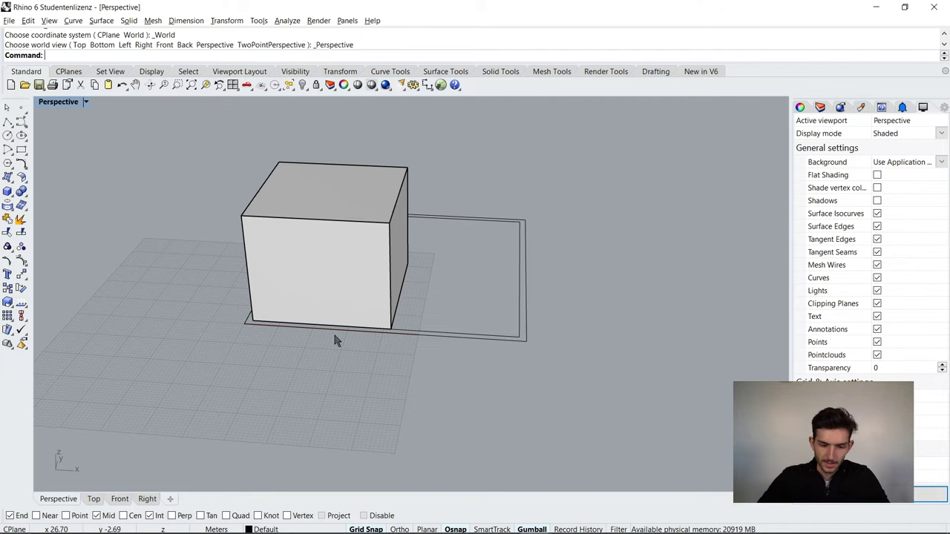
# - Copy the outer and offset rectangles 100 m along the x axis from their front corner beside the box
pyautogui.scroll(-2, 337, 330)
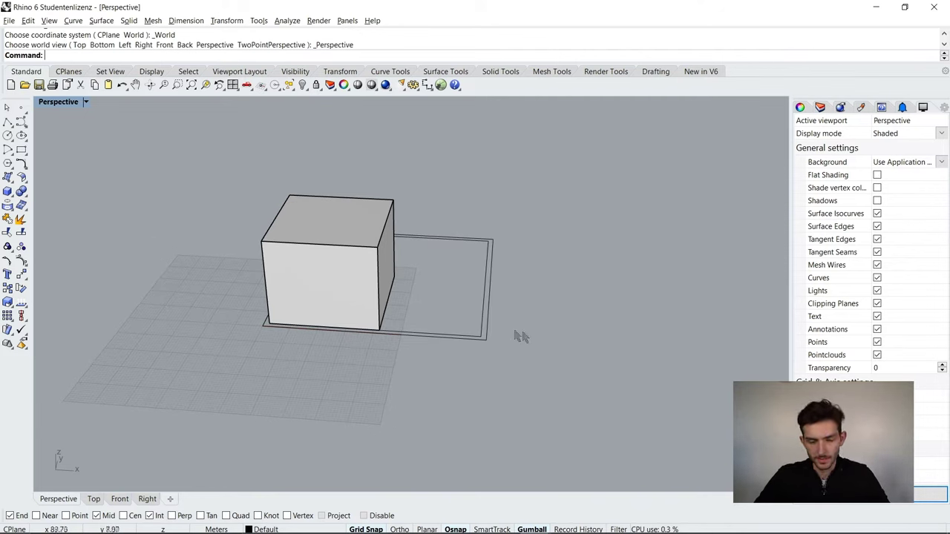
pyautogui.scroll(-2, 317, 297)
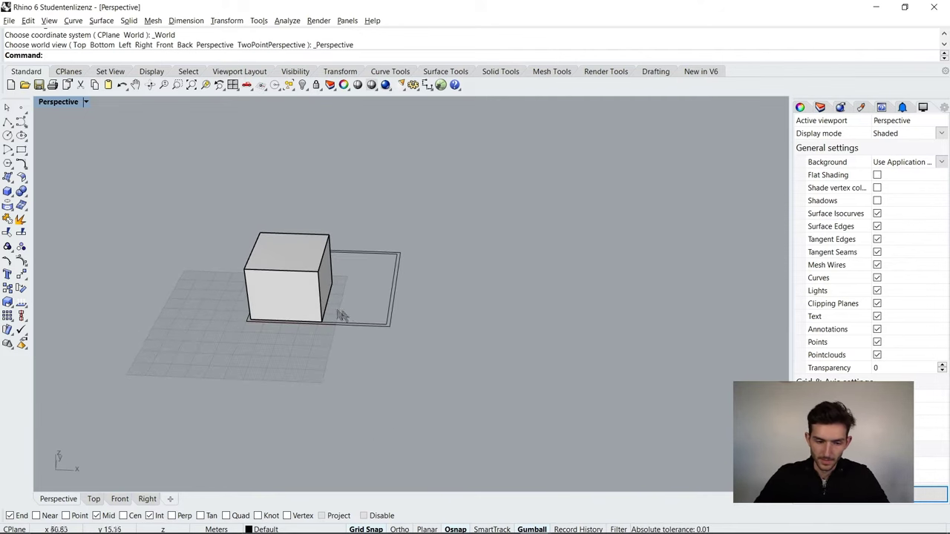
pyautogui.moveTo(355, 299); pyautogui.dragTo(422, 322, button='right')
pyautogui.moveTo(350, 292); pyautogui.dragTo(238, 291, button='right')
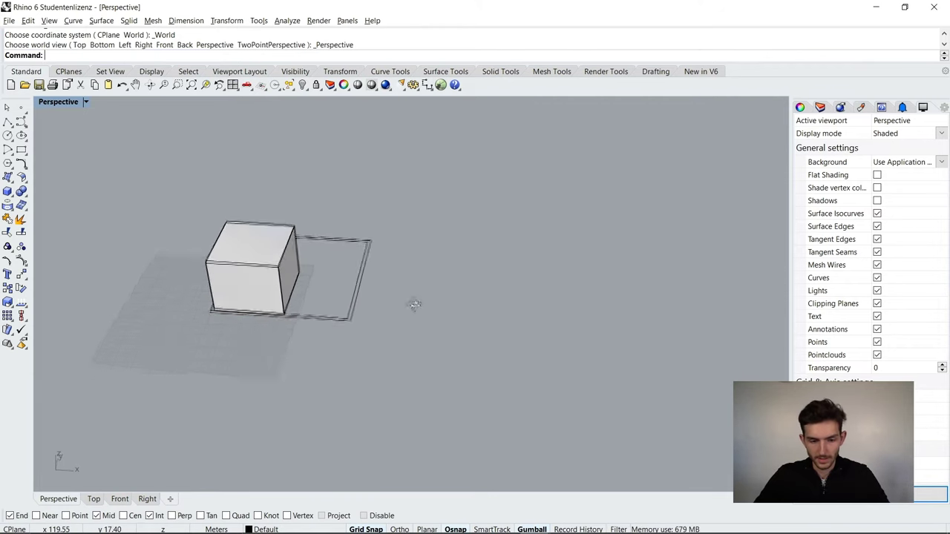
pyautogui.rightClick(408, 273)
pyautogui.write('Copy')
pyautogui.press('Return')
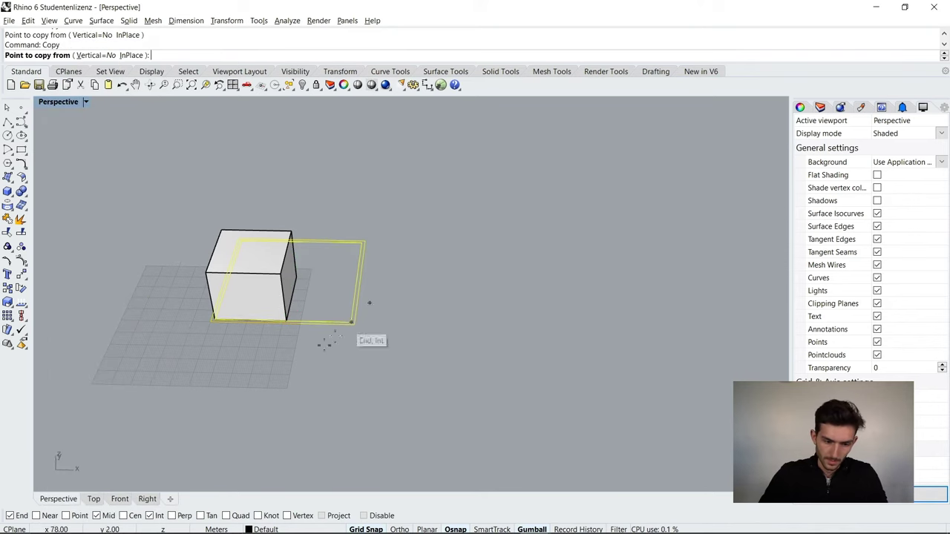
pyautogui.click(207, 320)
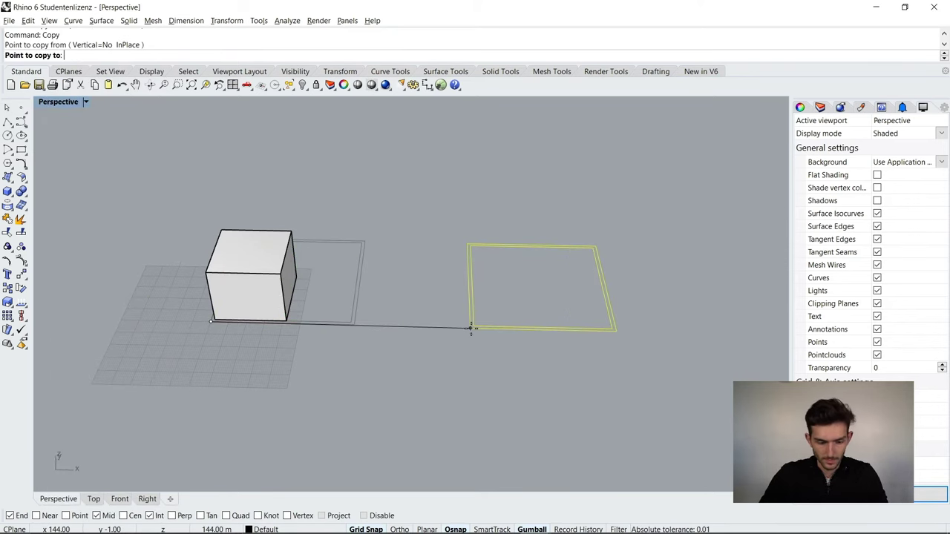
pyautogui.write('100')
pyautogui.press('Return')
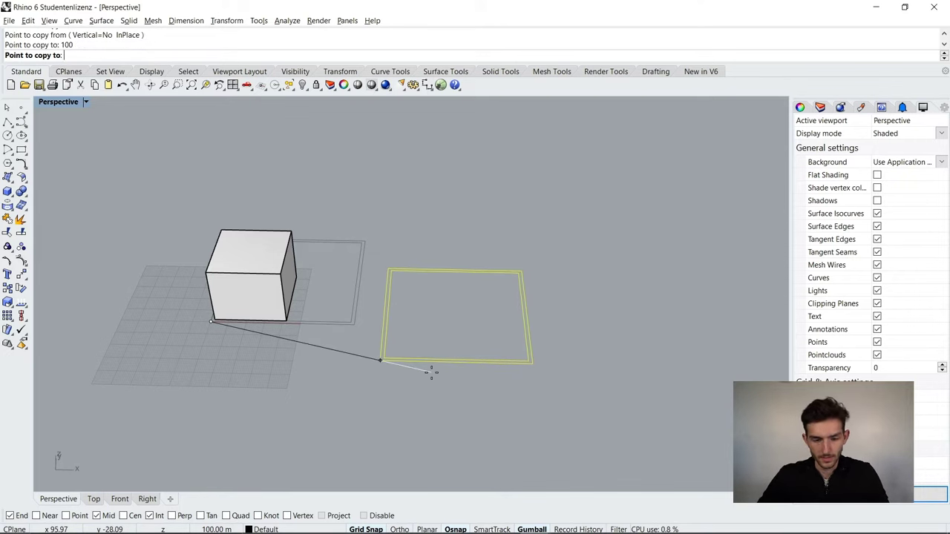
pyautogui.press('shift')
pyautogui.keyDown('shift'); pyautogui.click(425, 339); pyautogui.keyUp('shift')
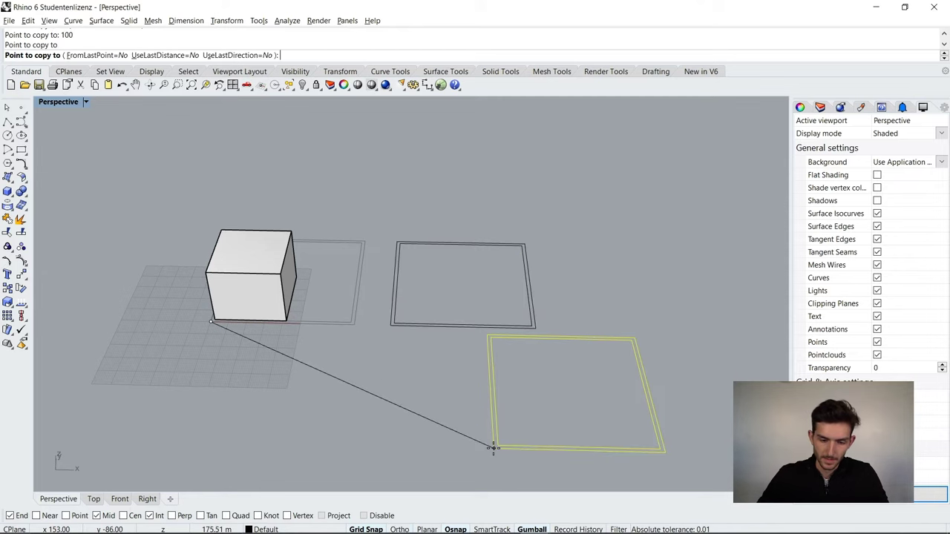
pyautogui.press('Return')
pyautogui.press('Escape')
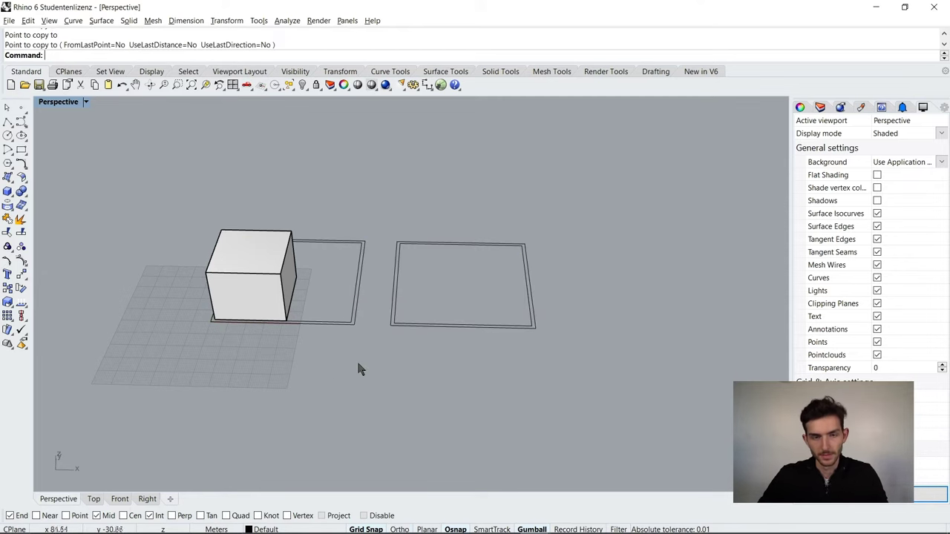
# - Enable the Center object snap and create a solid vertical cylinder of radius 20 m and height 60 m at the copied rectangles' centre
pyautogui.scroll(2, 487, 314)
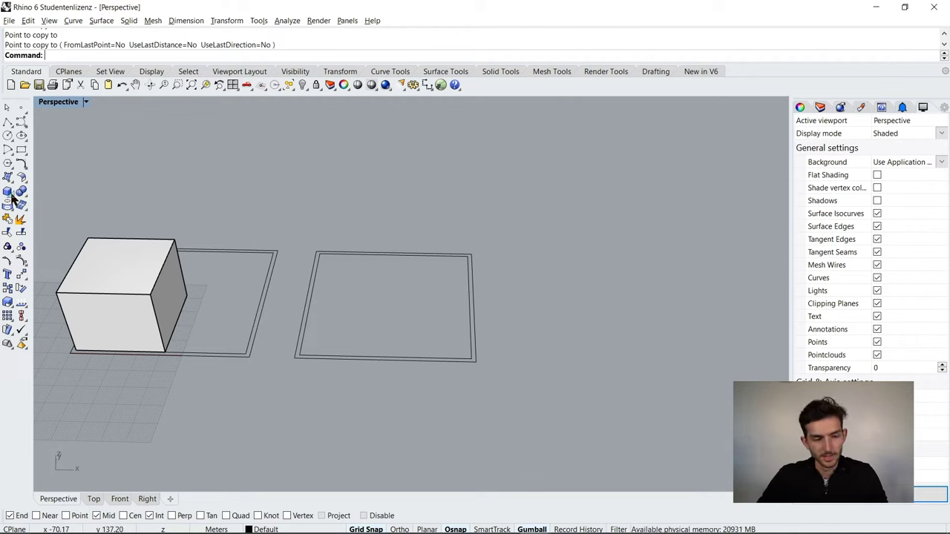
pyautogui.click(127, 273)
pyautogui.click(271, 211)
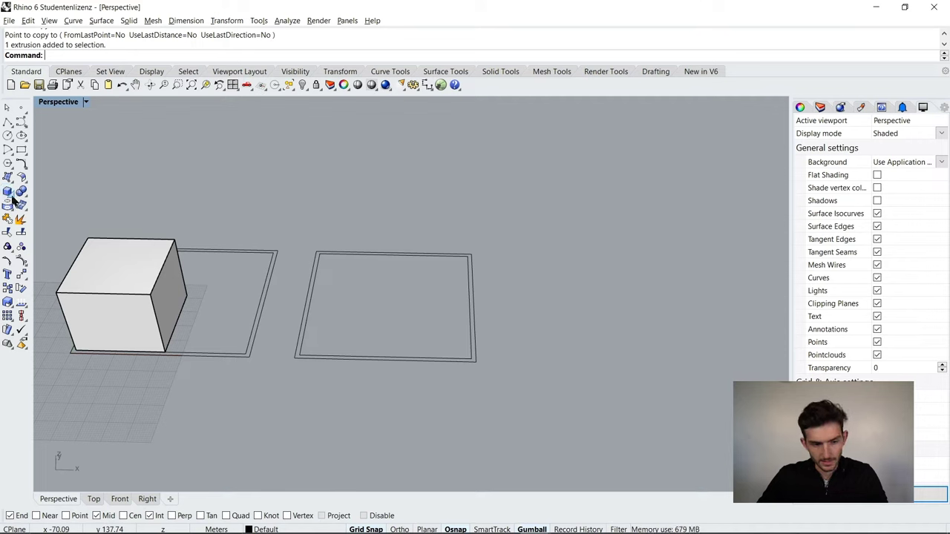
pyautogui.click(12, 197)
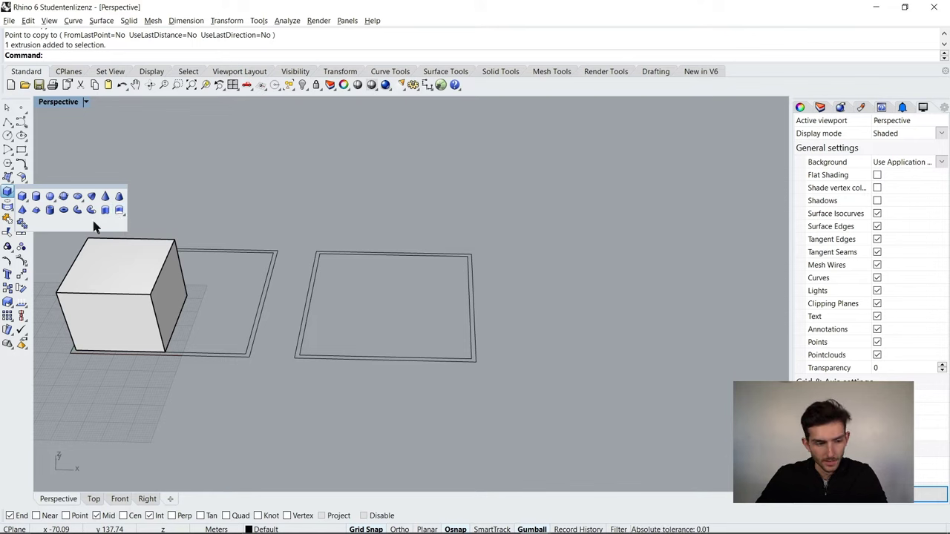
pyautogui.click(34, 199)
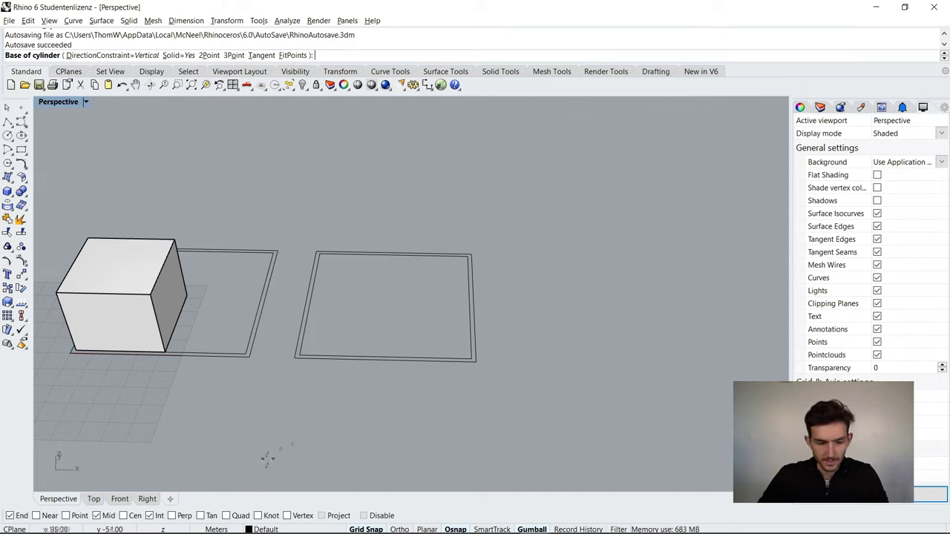
pyautogui.click(124, 516)
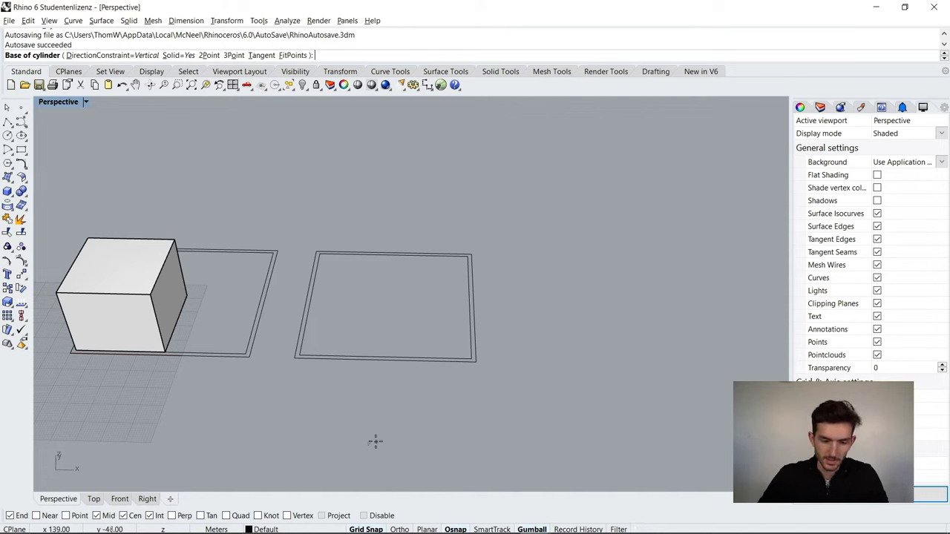
pyautogui.click(424, 257)
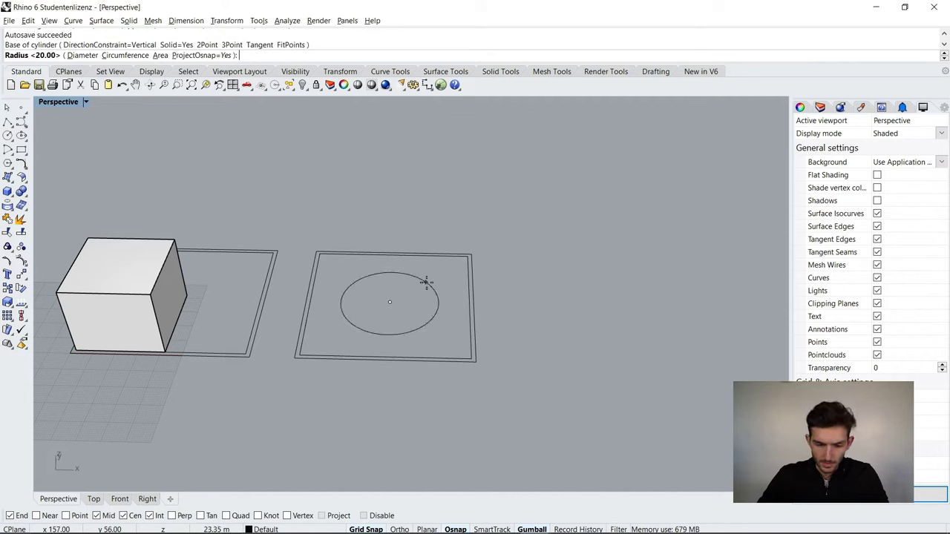
pyautogui.write('20')
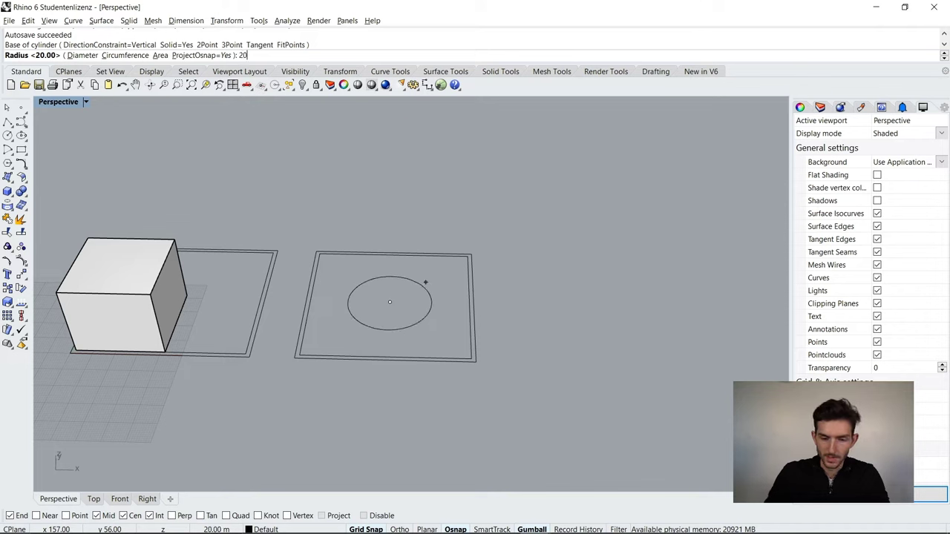
pyautogui.press('Return')
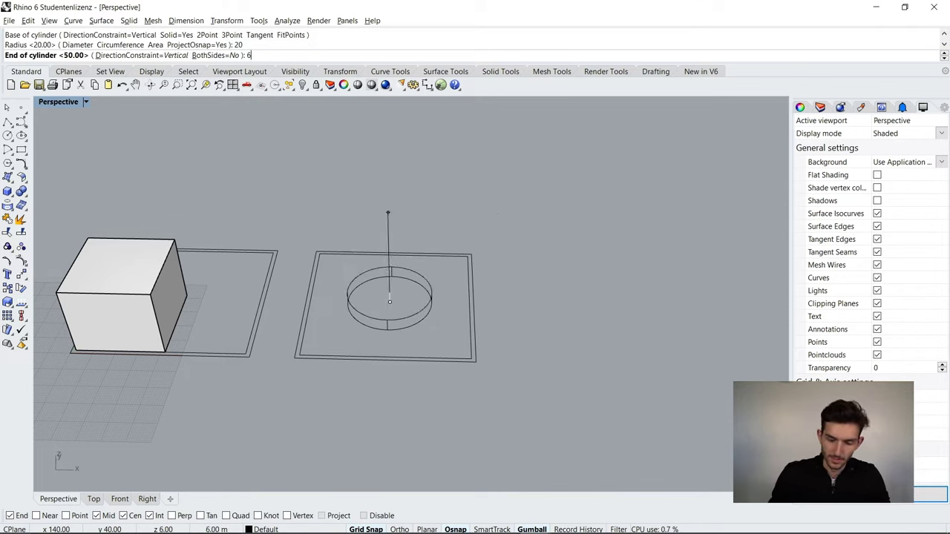
pyautogui.write('60')
pyautogui.press('Return')
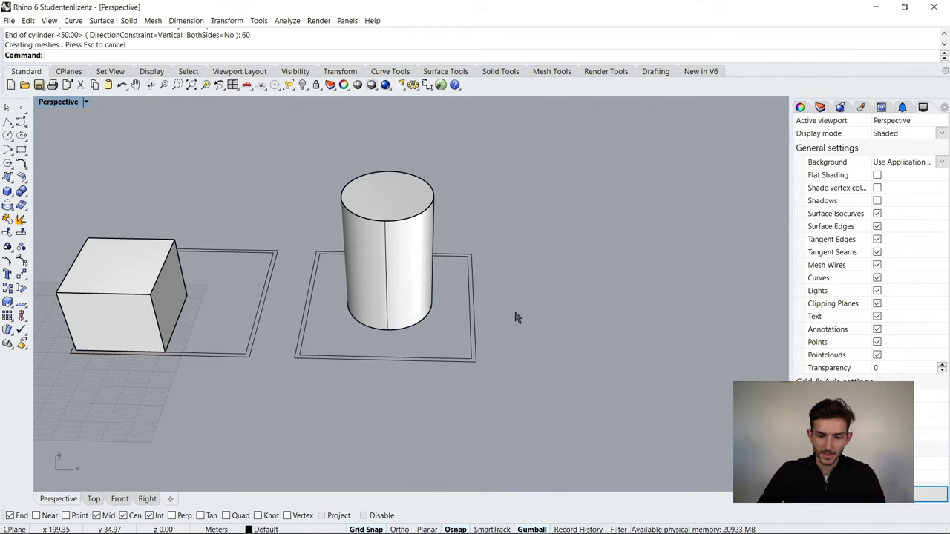
# - Copy the rectangle pair around the cylinder three times along the x axis, continuing the row at 100 m spacing
pyautogui.moveTo(515, 318); pyautogui.dragTo(415, 259, button='right')
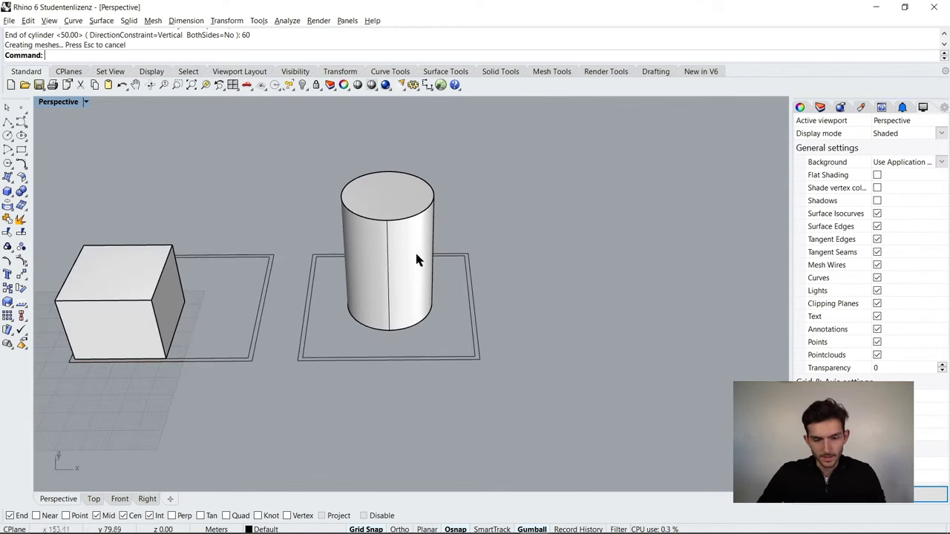
pyautogui.scroll(-2, 572, 301)
pyautogui.scroll(2, 594, 293)
pyautogui.keyDown('shift'); pyautogui.moveTo(594, 293); pyautogui.dragTo(392, 397, button='right'); pyautogui.keyUp('shift')
pyautogui.moveTo(391, 397); pyautogui.dragTo(360, 307)
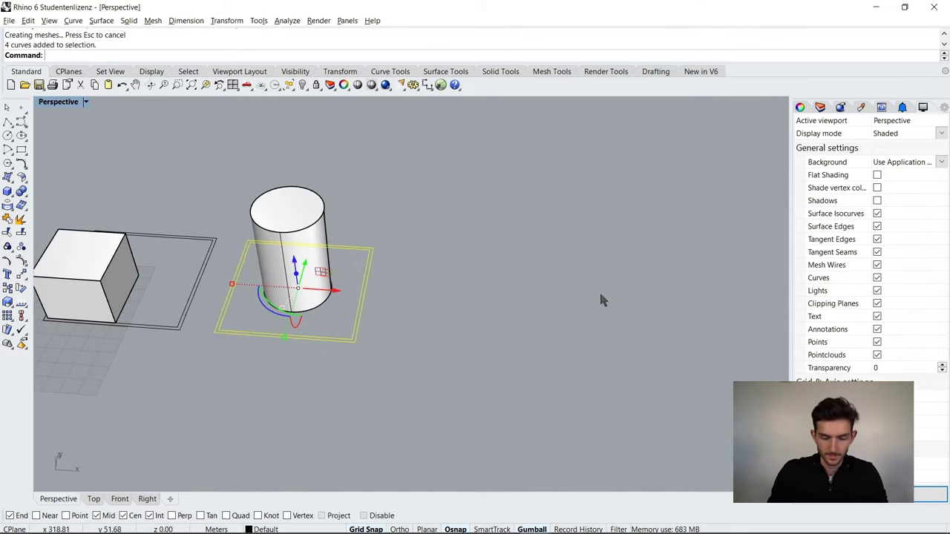
pyautogui.press('Return')
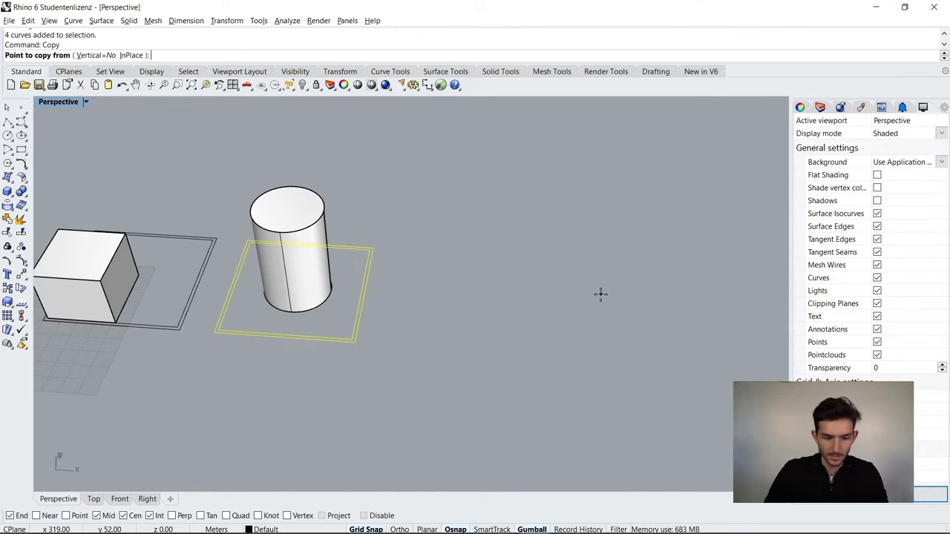
pyautogui.click(46, 320)
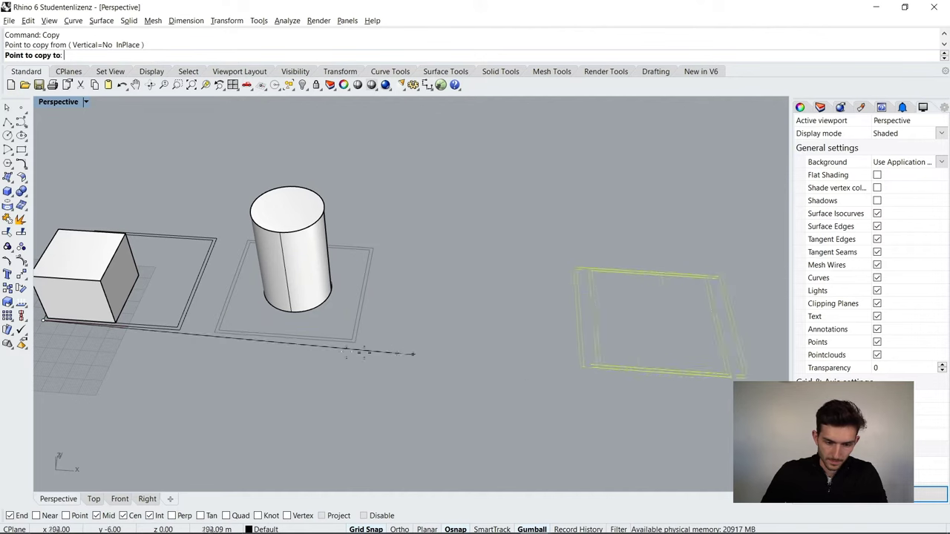
pyautogui.click(209, 335)
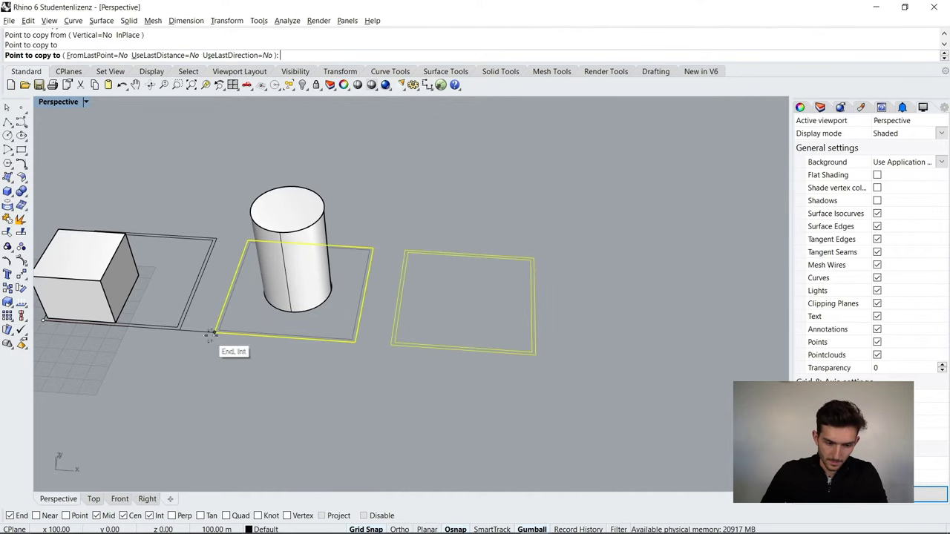
pyautogui.click(393, 345)
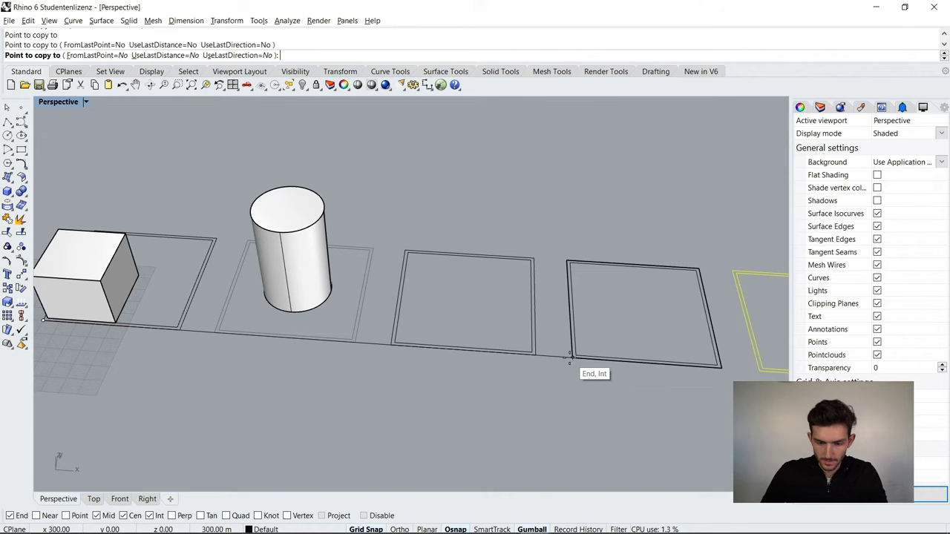
pyautogui.click(570, 357)
pyautogui.scroll(-2, 422, 354)
pyautogui.press('Return')
pyautogui.press('Escape')
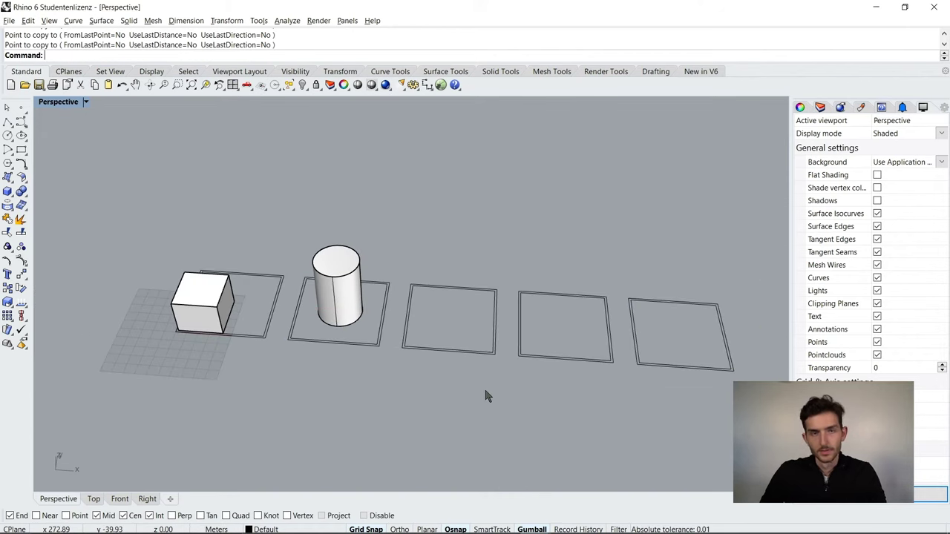
# - Lock the four curves of the empty rectangle pair directly next to the cylinder's pair
pyautogui.scroll(2, 456, 355)
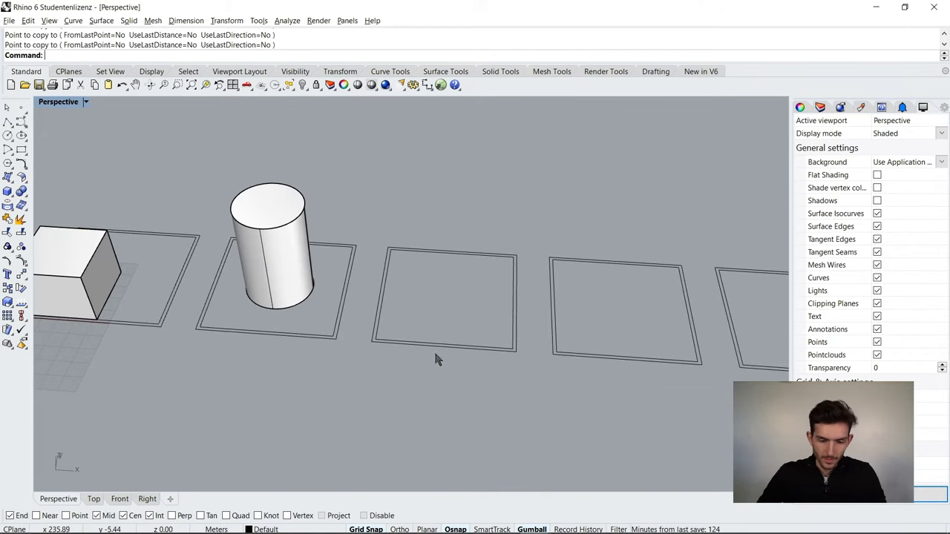
pyautogui.moveTo(433, 315); pyautogui.dragTo(440, 315, button='right')
pyautogui.scroll(3, 434, 319)
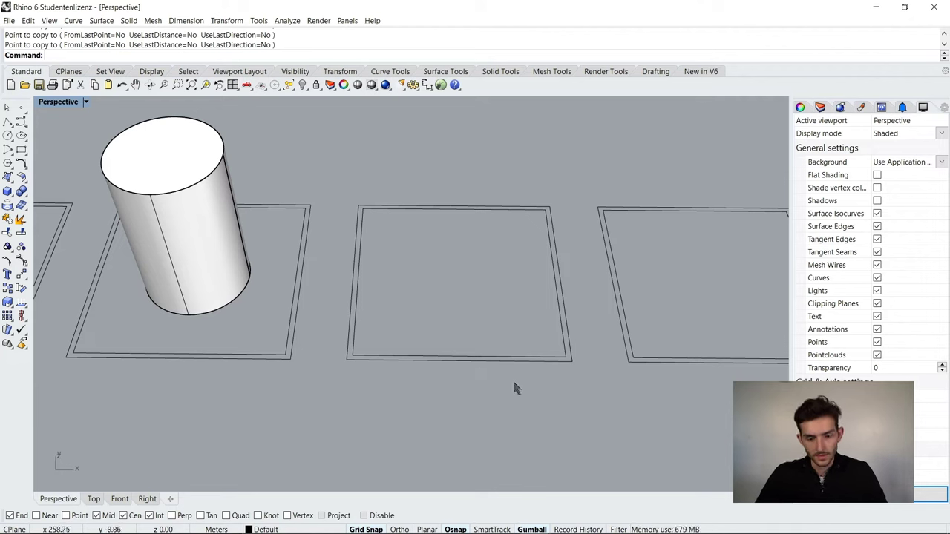
pyautogui.moveTo(513, 384); pyautogui.dragTo(498, 343)
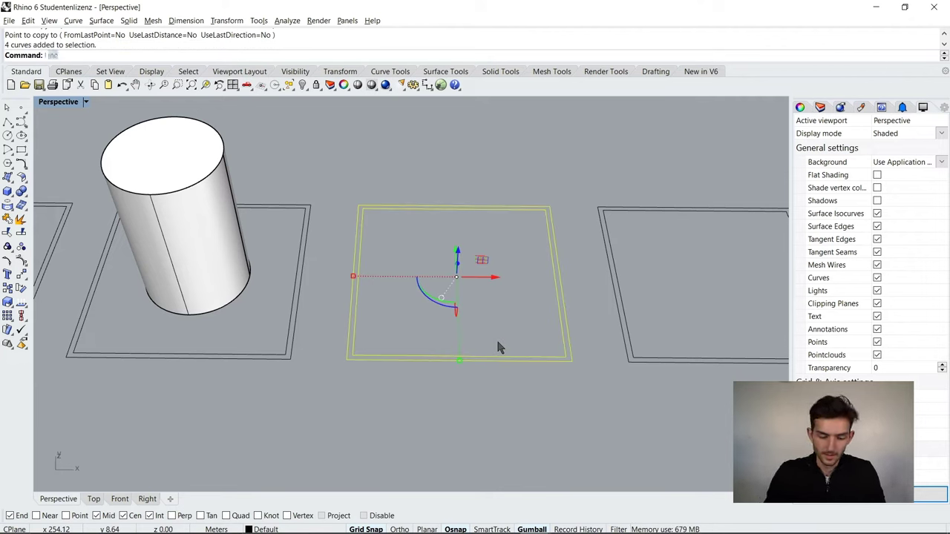
pyautogui.write('Lock')
pyautogui.press('Return')
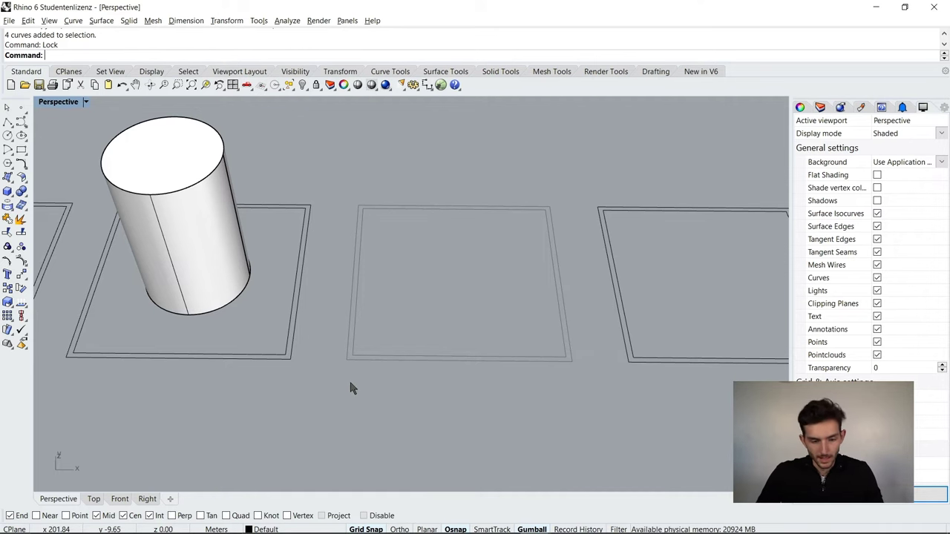
# - Draw a 66 by 33 m rectangle from the front inner corner of the locked rectangle pair
pyautogui.moveTo(363, 364); pyautogui.dragTo(383, 187, button='right')
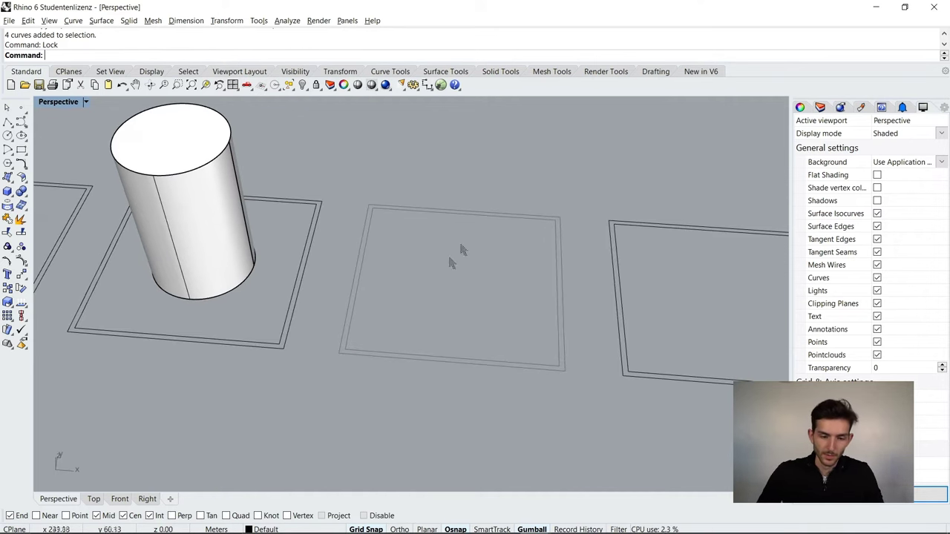
pyautogui.click(21, 149)
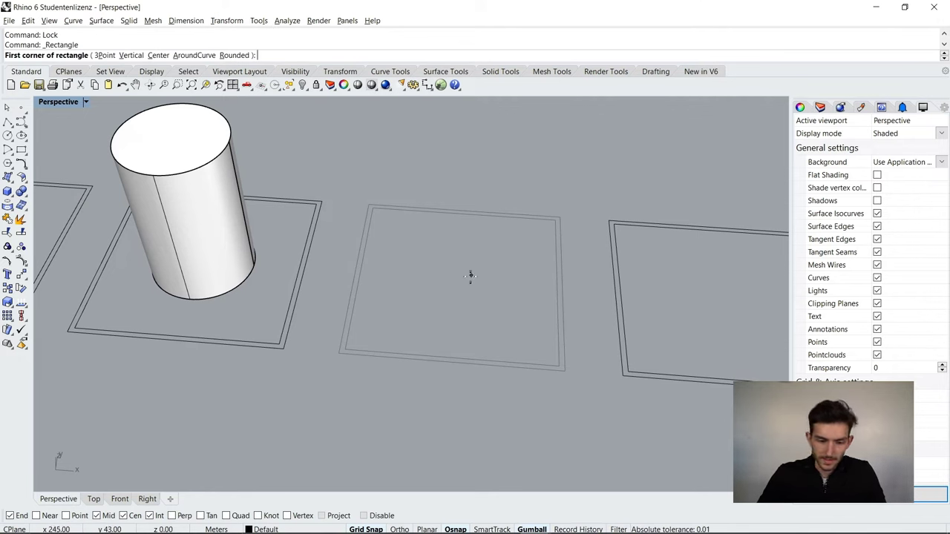
pyautogui.click(345, 349)
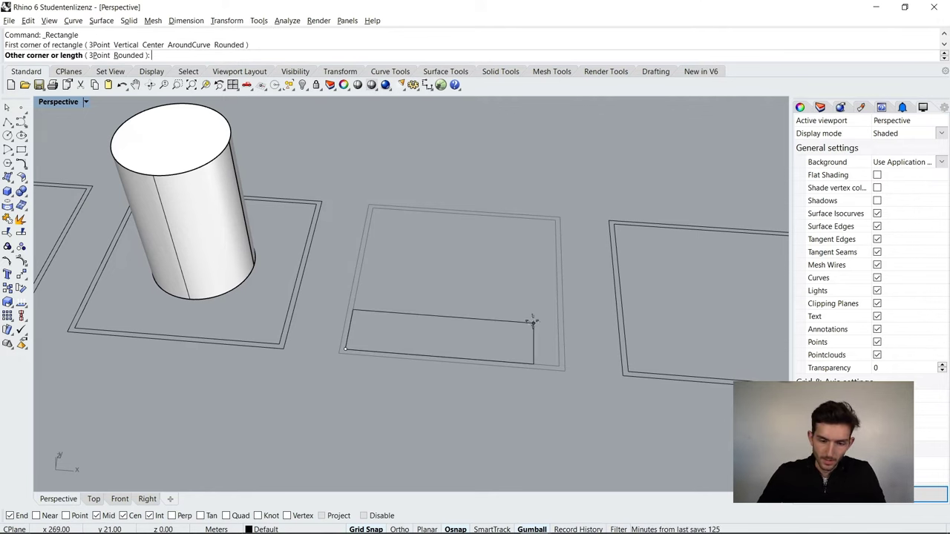
pyautogui.write('66')
pyautogui.press('Return')
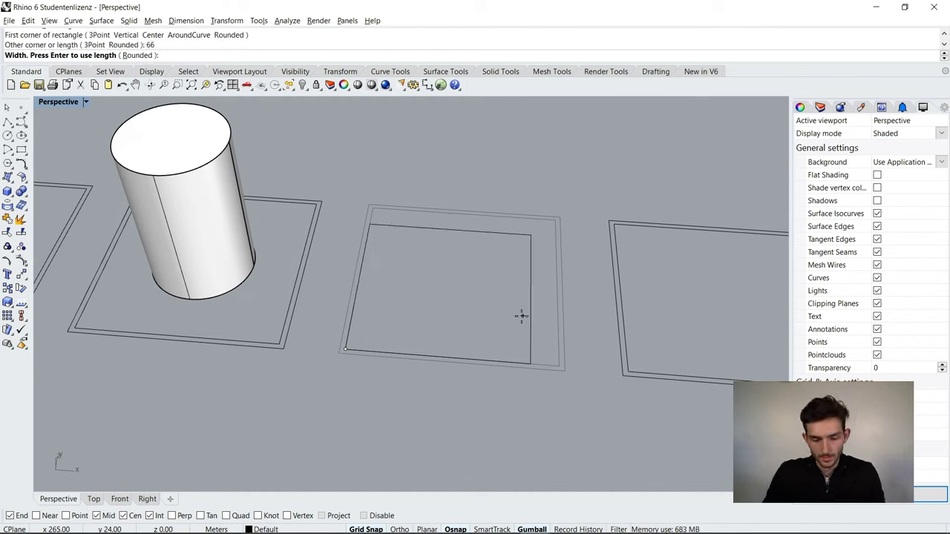
pyautogui.write('33')
pyautogui.press('Return')
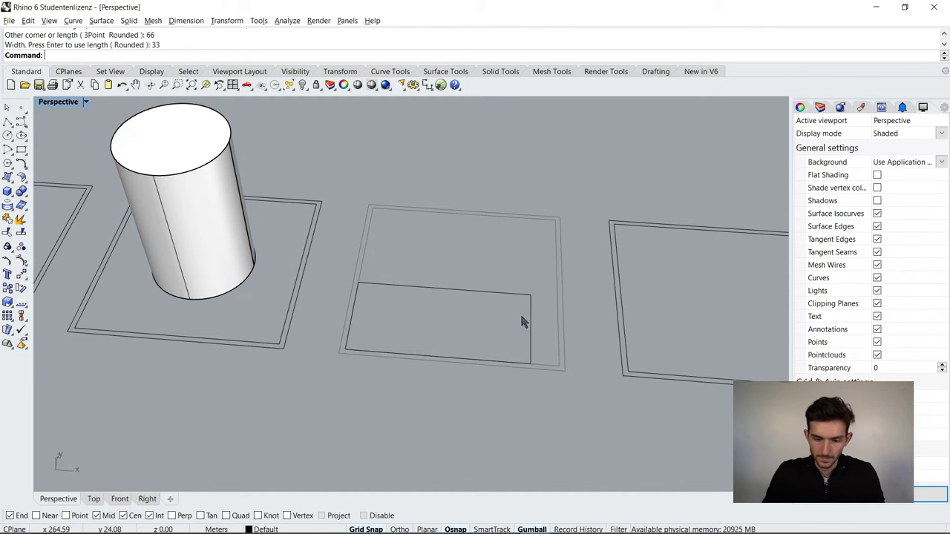
# - Extrude the 66 by 33 m rectangle into a closed solid 70 m high, with the Solid option set to Yes
pyautogui.click(523, 321)
pyautogui.press('Delete')
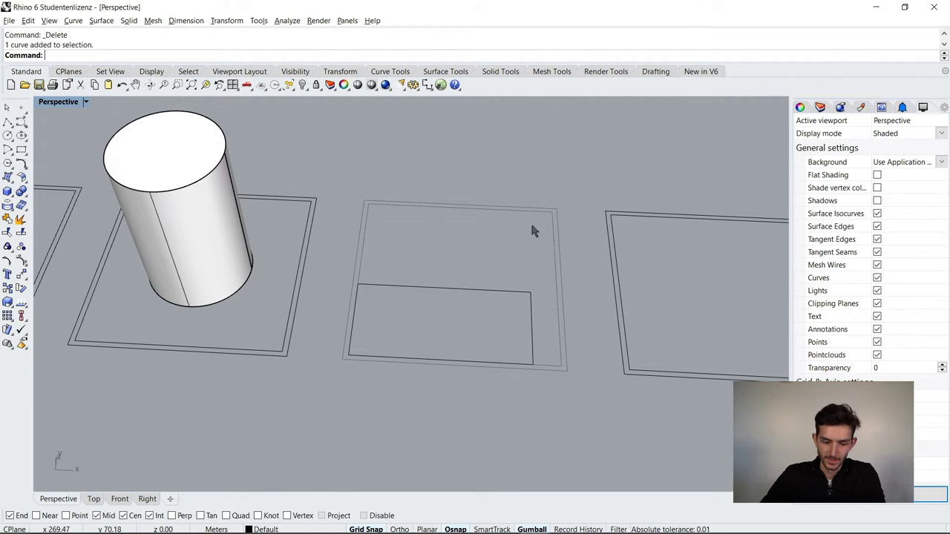
pyautogui.write('Ex')
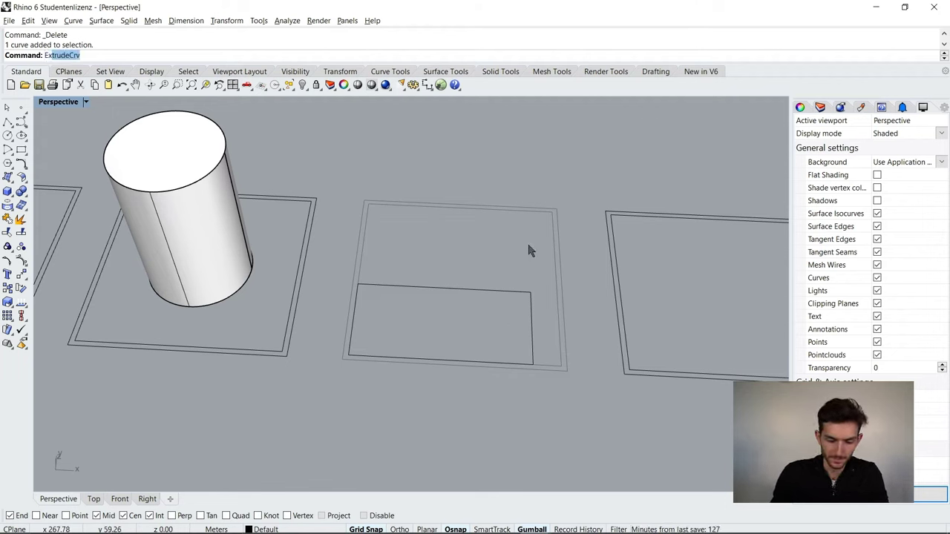
pyautogui.write('trude')
pyautogui.press('Return')
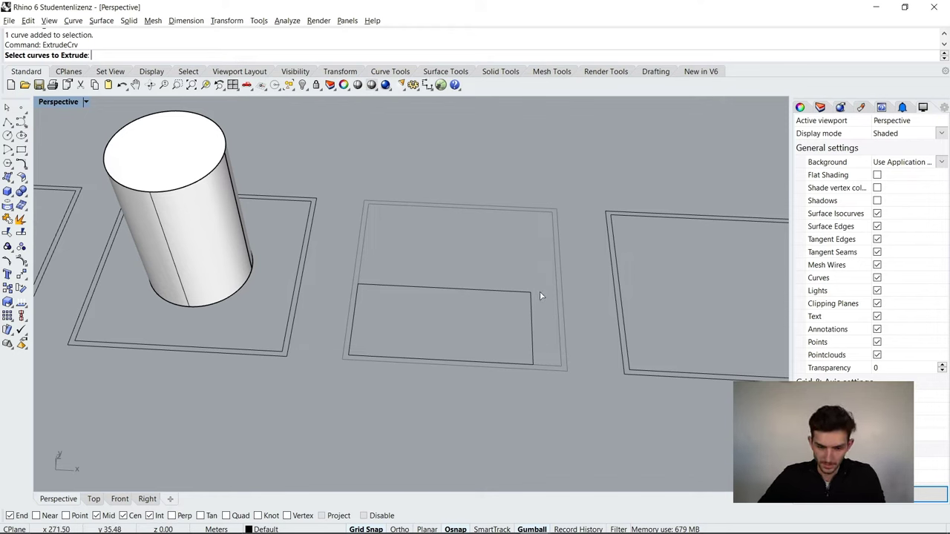
pyautogui.click(499, 290)
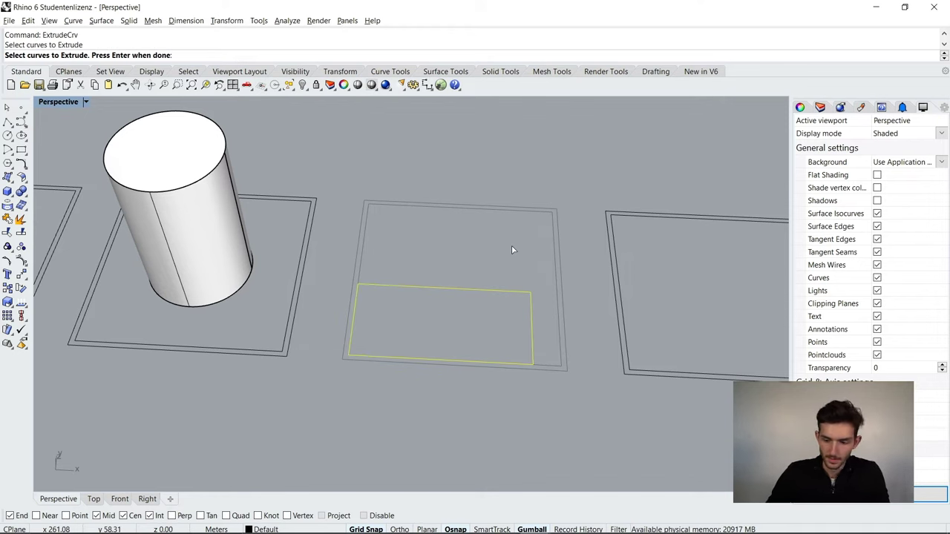
pyautogui.press('Return')
pyautogui.moveTo(510, 248); pyautogui.dragTo(481, 242, button='right')
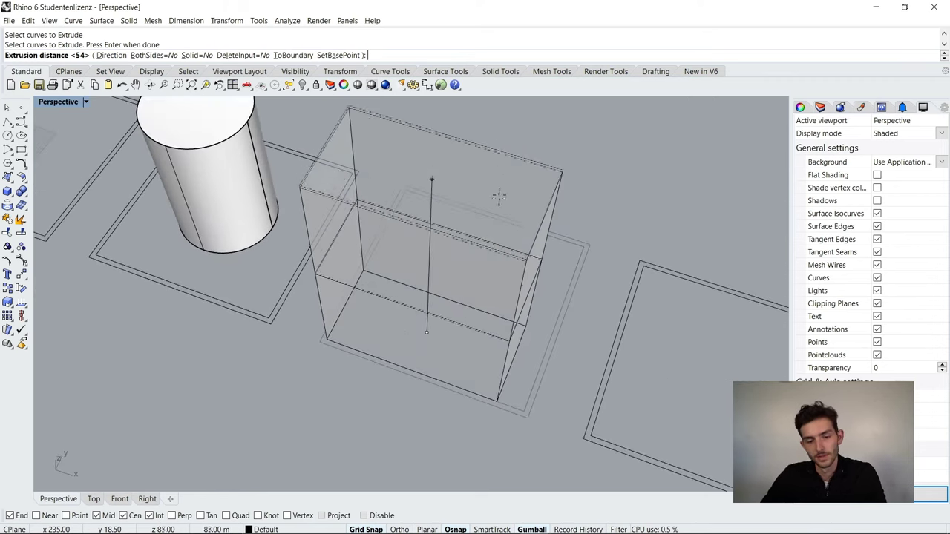
pyautogui.moveTo(480, 280); pyautogui.dragTo(505, 264, button='right')
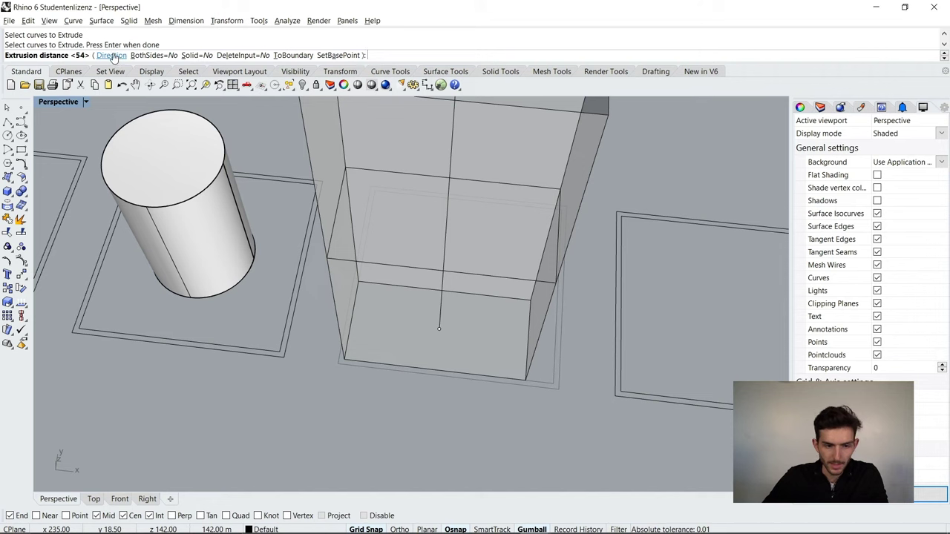
pyautogui.click(199, 57)
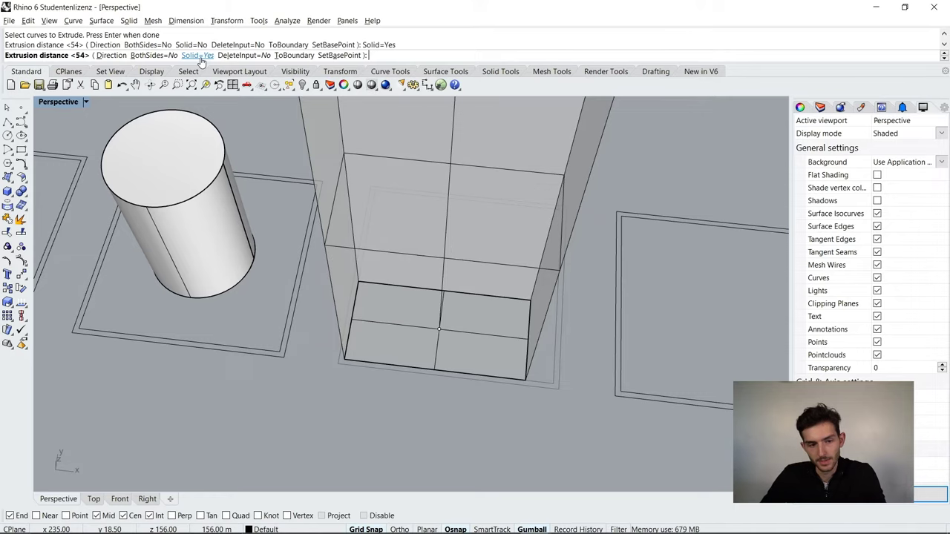
pyautogui.moveTo(509, 218); pyautogui.dragTo(505, 193, button='right')
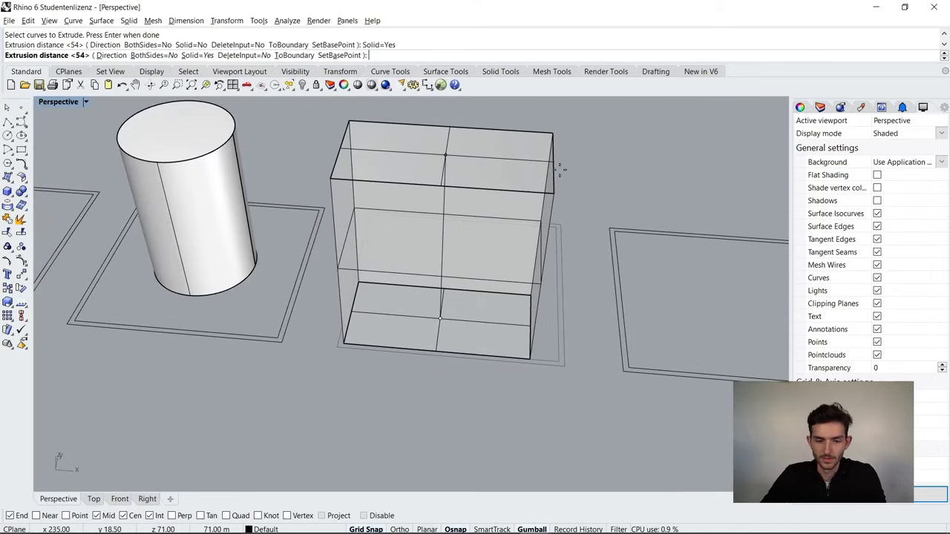
pyautogui.write('70')
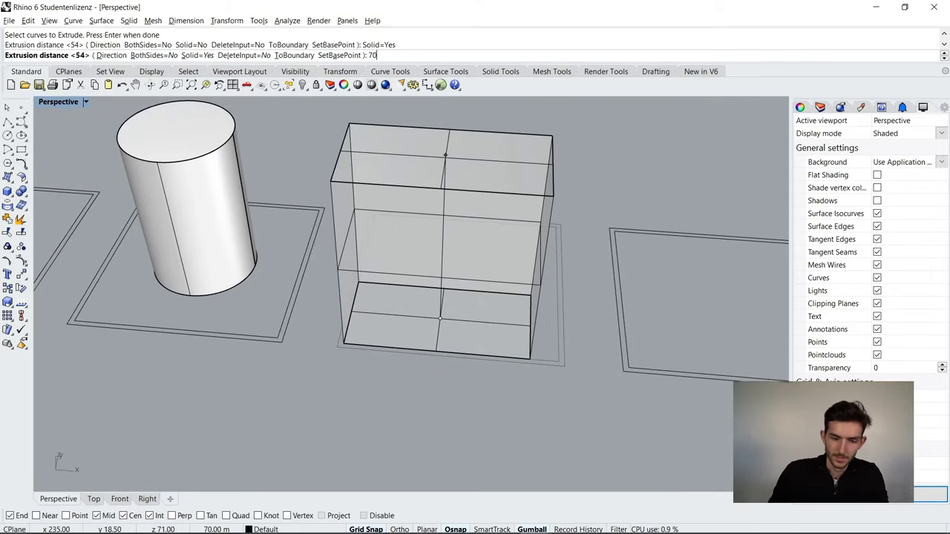
pyautogui.press('Return')
# - Examine the extruded block, the curve at its base and the two empty rectangle pairs beyond it
pyautogui.moveTo(570, 186); pyautogui.dragTo(304, 414, button='right')
pyautogui.scroll(5, 392, 350)
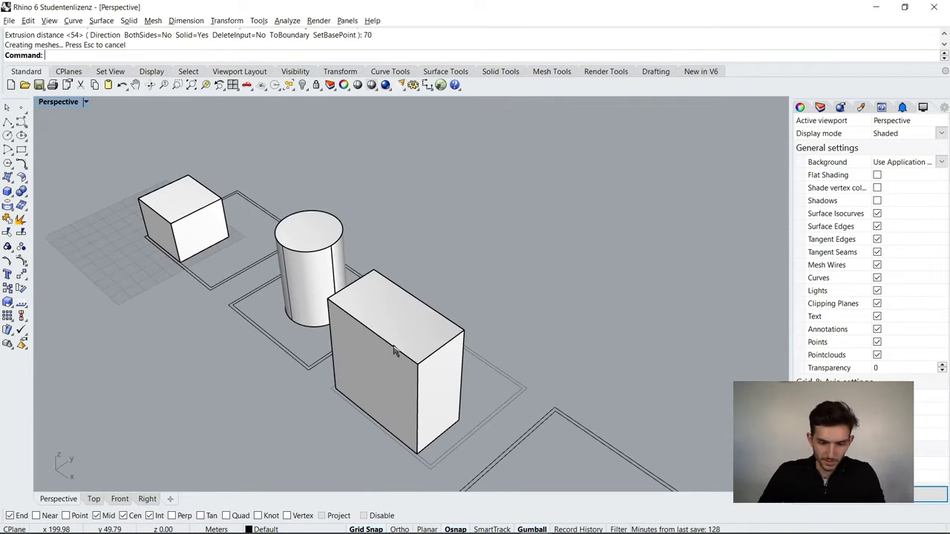
pyautogui.click(449, 410)
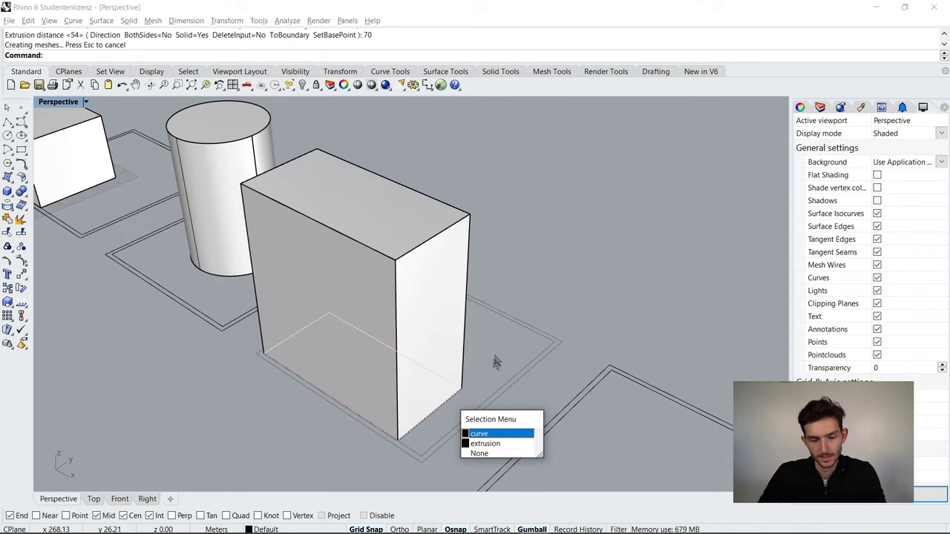
pyautogui.press('Escape')
pyautogui.moveTo(494, 346); pyautogui.dragTo(535, 377, button='right')
pyautogui.scroll(-5, 344, 338)
pyautogui.scroll(5, 535, 377)
pyautogui.scroll(-2, 540, 340)
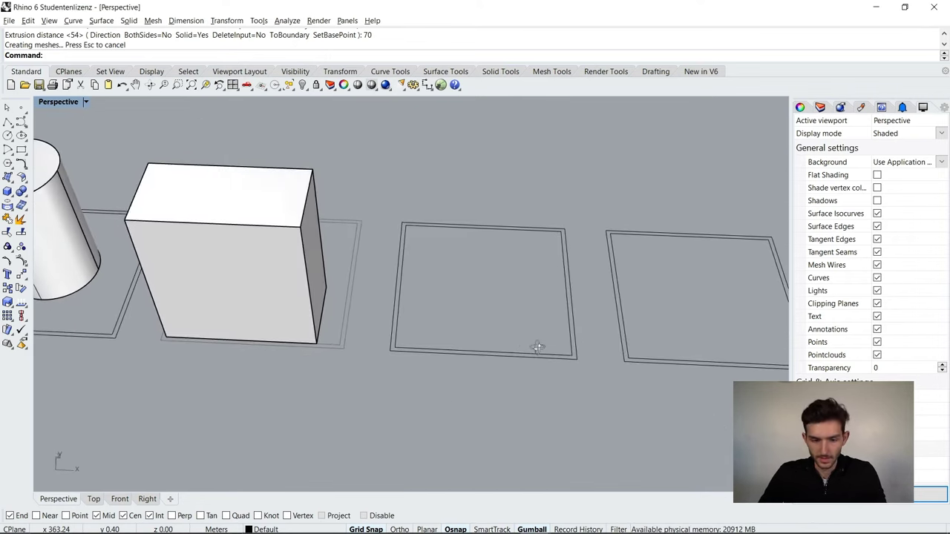
pyautogui.moveTo(517, 356); pyautogui.dragTo(452, 339, button='right')
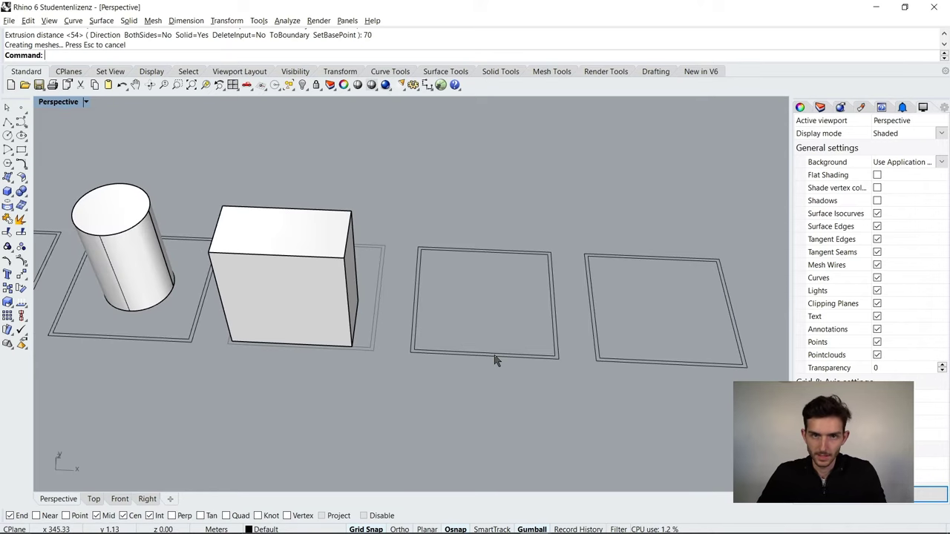
# - Draw an inscribed six-sided polygon of radius 25 m centred in the empty rectangle pair beside the block, with one corner pointing along y
pyautogui.click(7, 165)
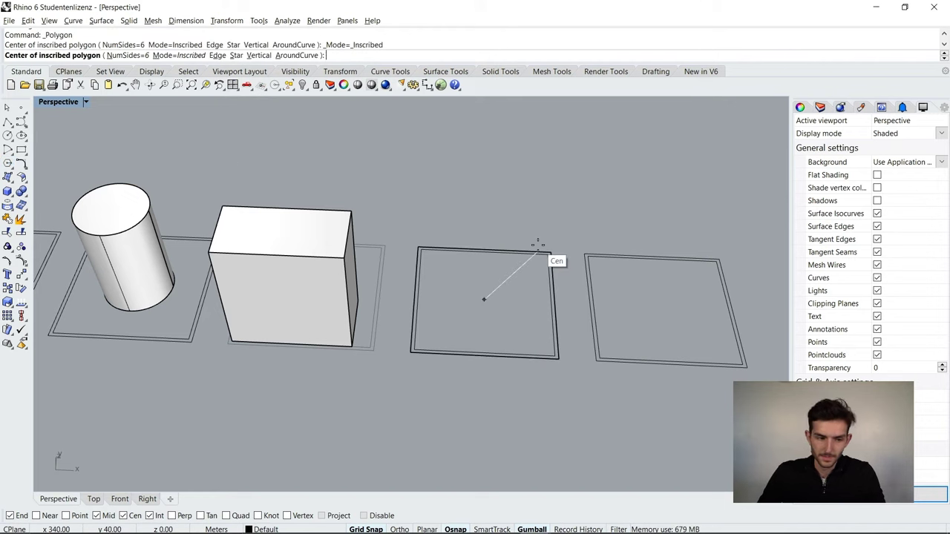
pyautogui.click(126, 55)
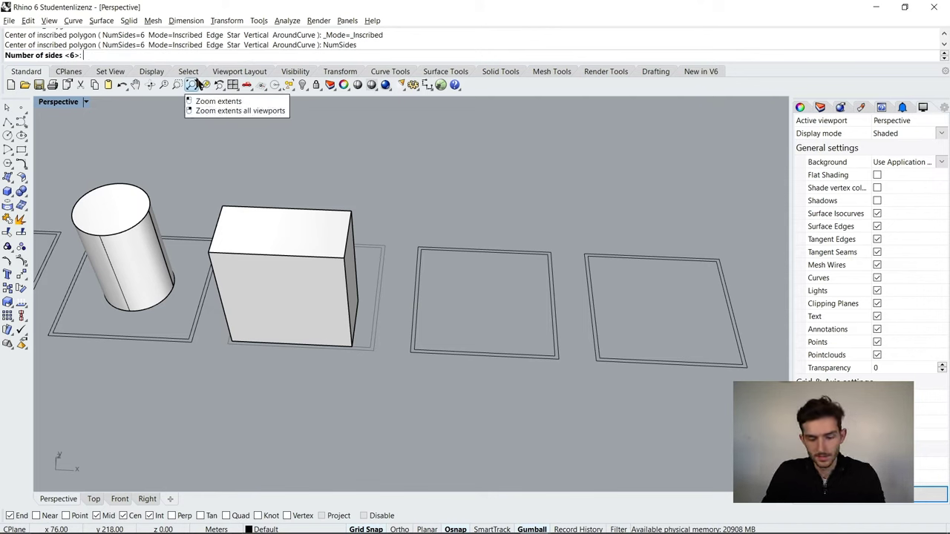
pyautogui.write('6')
pyautogui.press('Return')
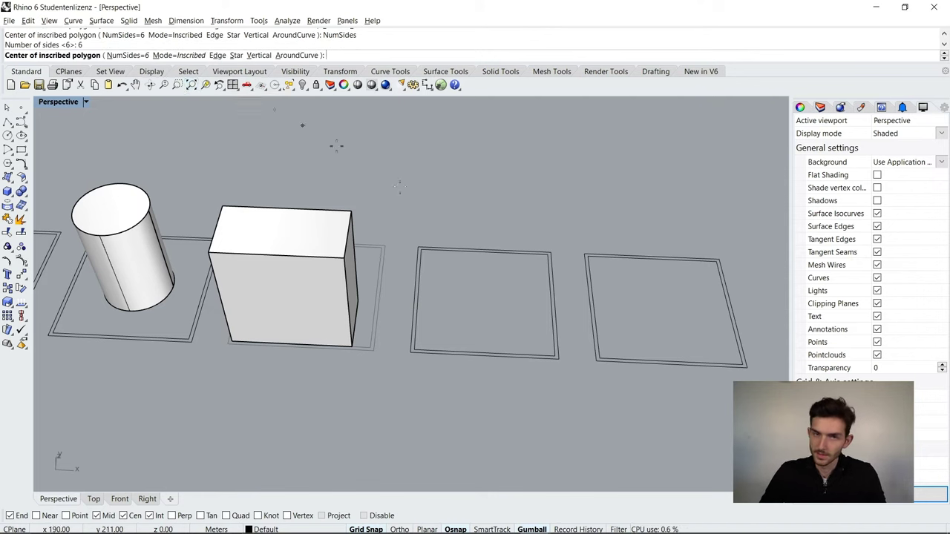
pyautogui.scroll(3, 586, 274)
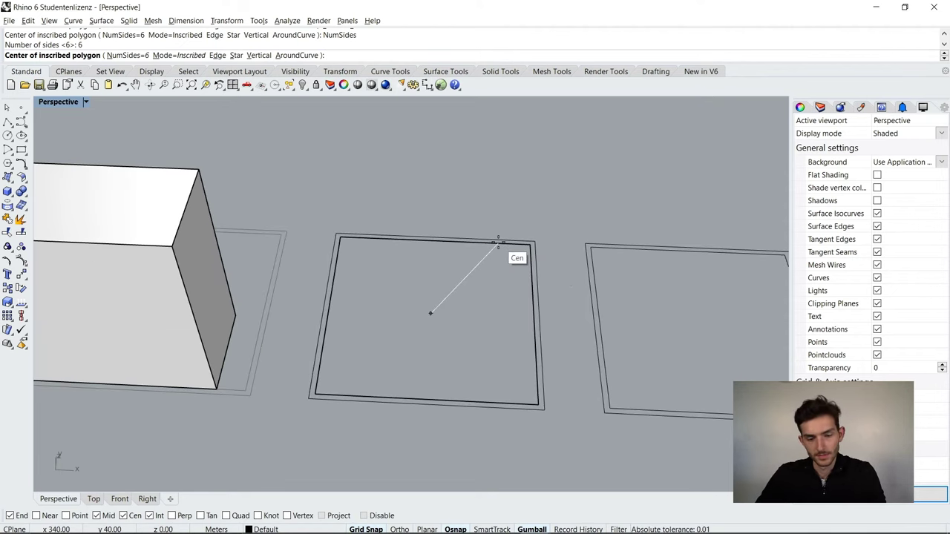
pyautogui.click(498, 243)
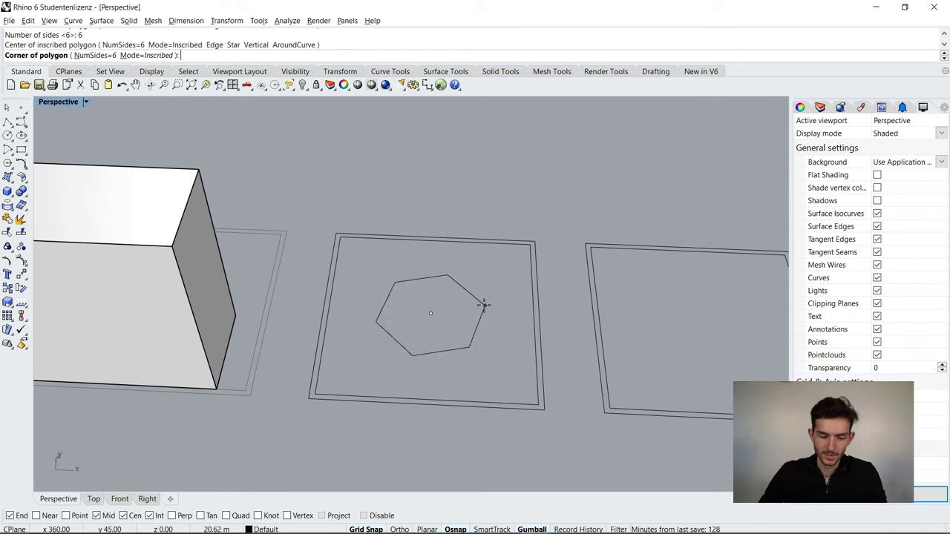
pyautogui.write('20')
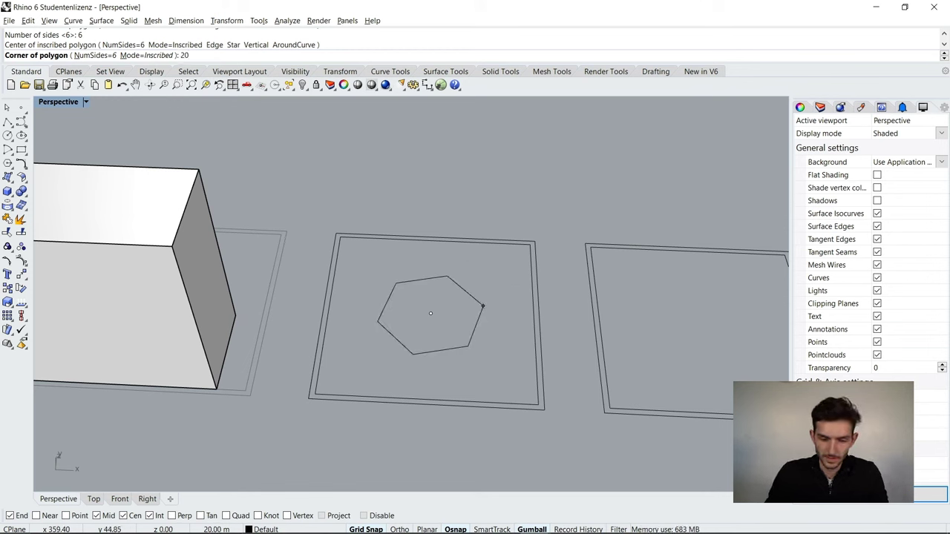
pyautogui.press('BackSpace')
pyautogui.write('5')
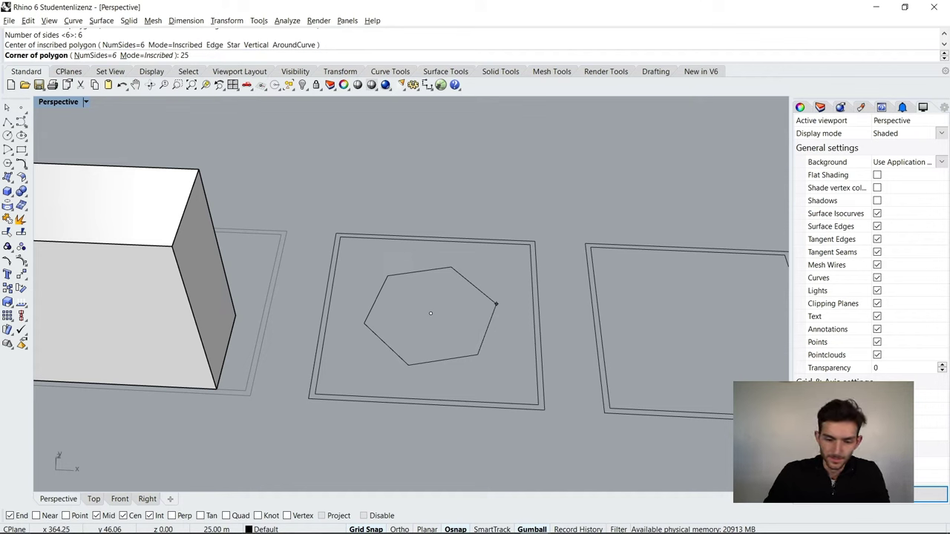
pyautogui.press('Return')
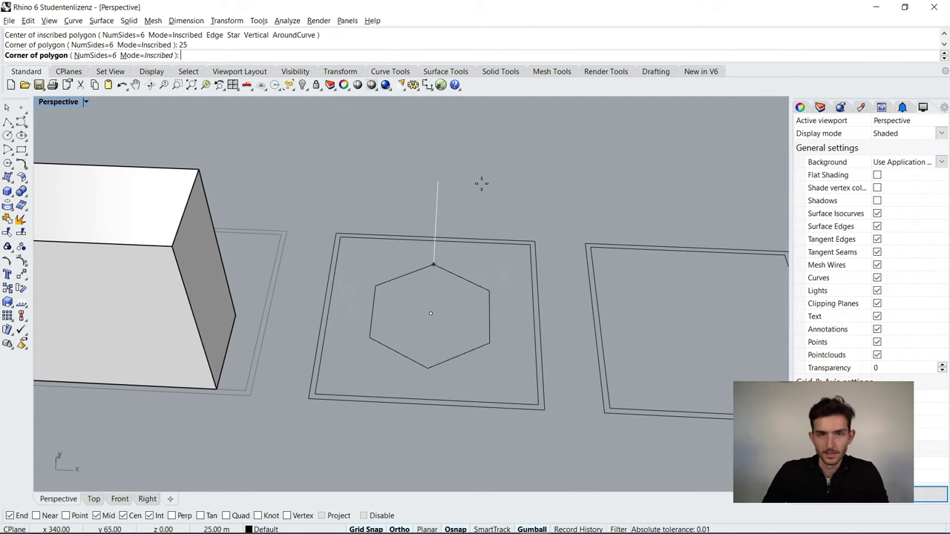
pyautogui.click(453, 182)
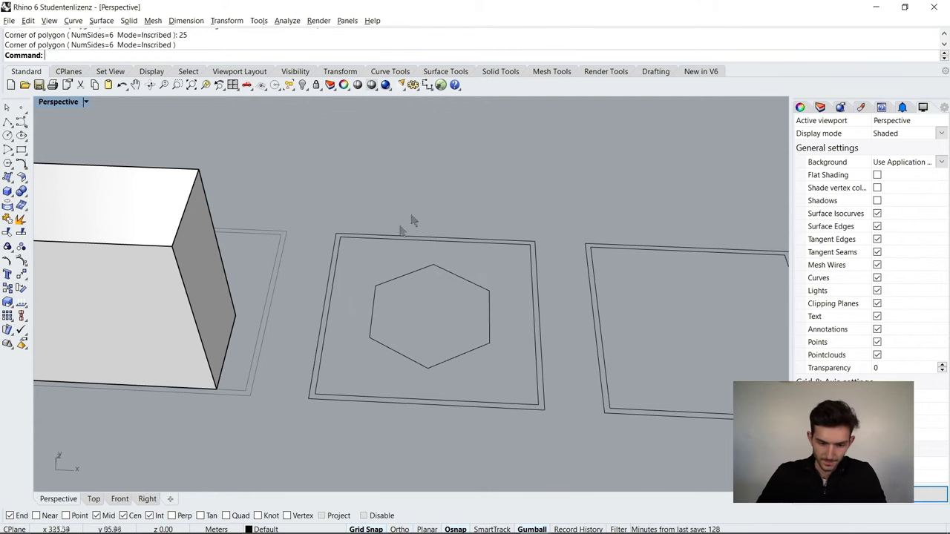
# - Extrude the hexagon into a solid 80 m high
pyautogui.moveTo(412, 221); pyautogui.dragTo(455, 299, button='right')
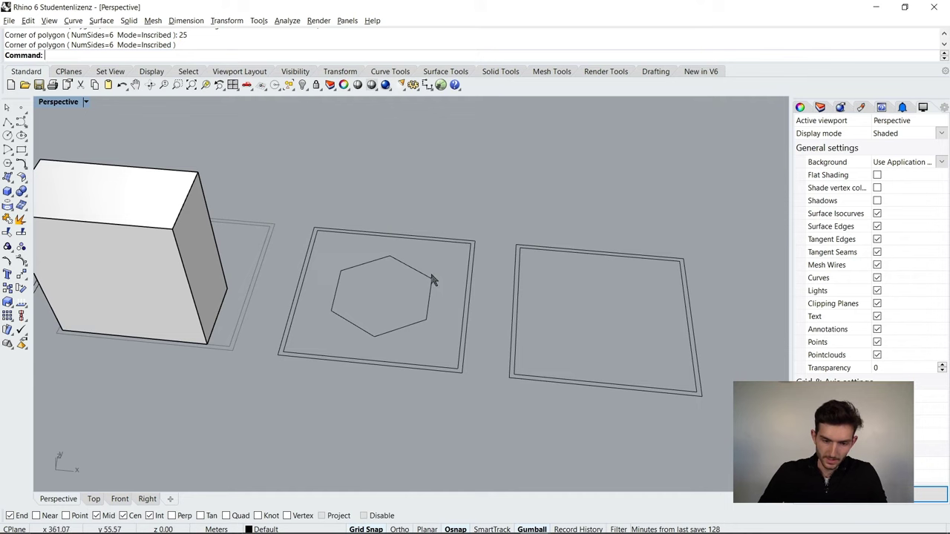
pyautogui.click(432, 279)
pyautogui.write('ext')
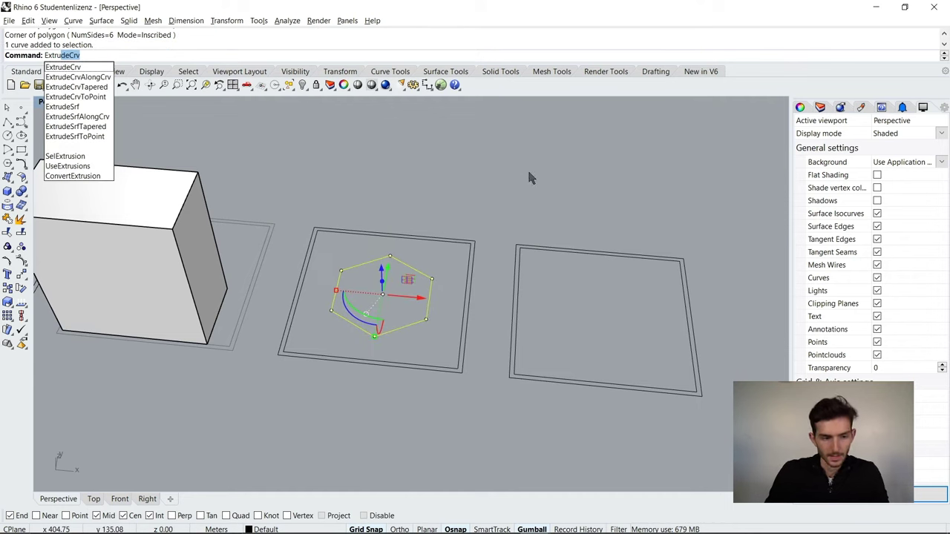
pyautogui.press('Return')
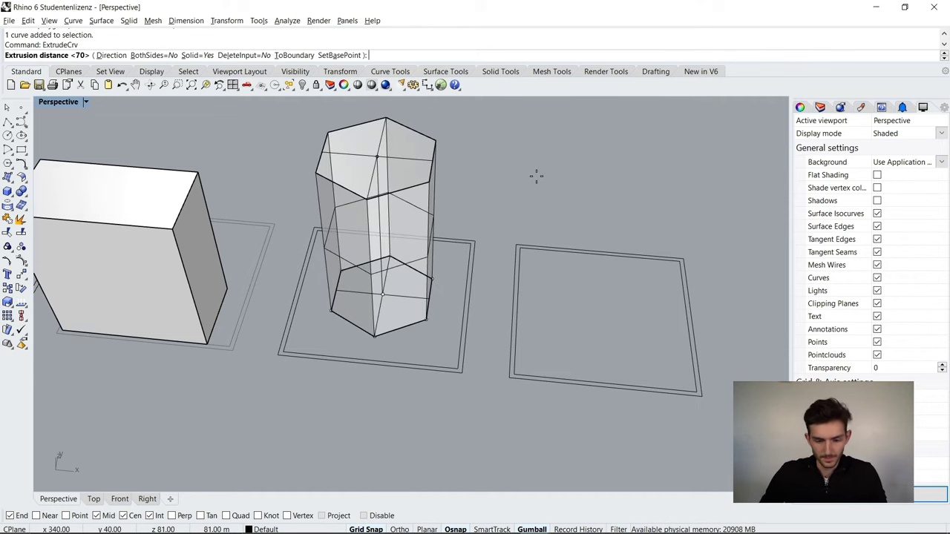
pyautogui.write('80')
pyautogui.press('Return')
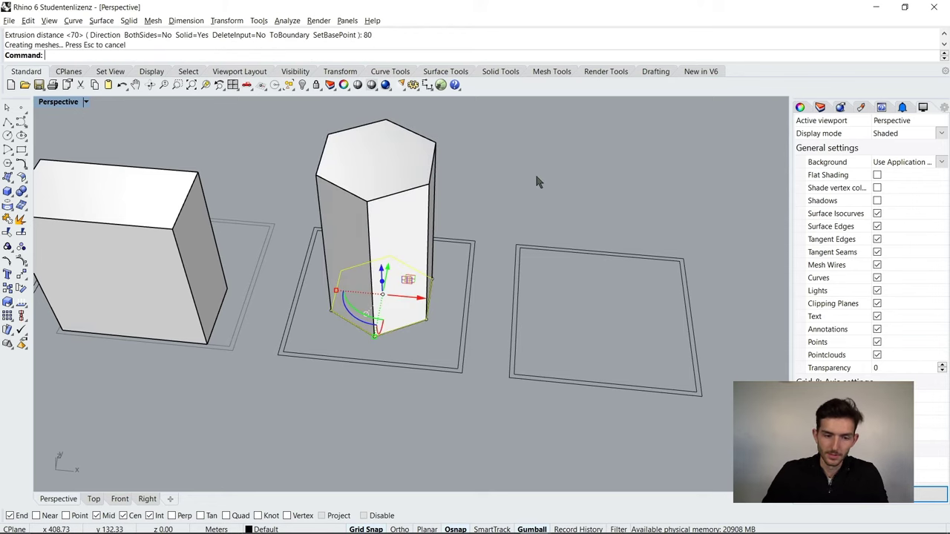
# - Disable the Center snap and start a polyline at the last empty pair's front inner corner nearest the hexagonal prism, with a 40 m edge along y
pyautogui.scroll(-3, 415, 273)
pyautogui.moveTo(445, 267)
pyautogui.mouseDown(button='right')
pyautogui.moveTo(484, 229)
pyautogui.moveTo(475, 223)
pyautogui.moveTo(439, 249)
pyautogui.moveTo(450, 236)
pyautogui.moveTo(455, 260)
pyautogui.mouseUp(button='right')
pyautogui.scroll(3, 504, 278)
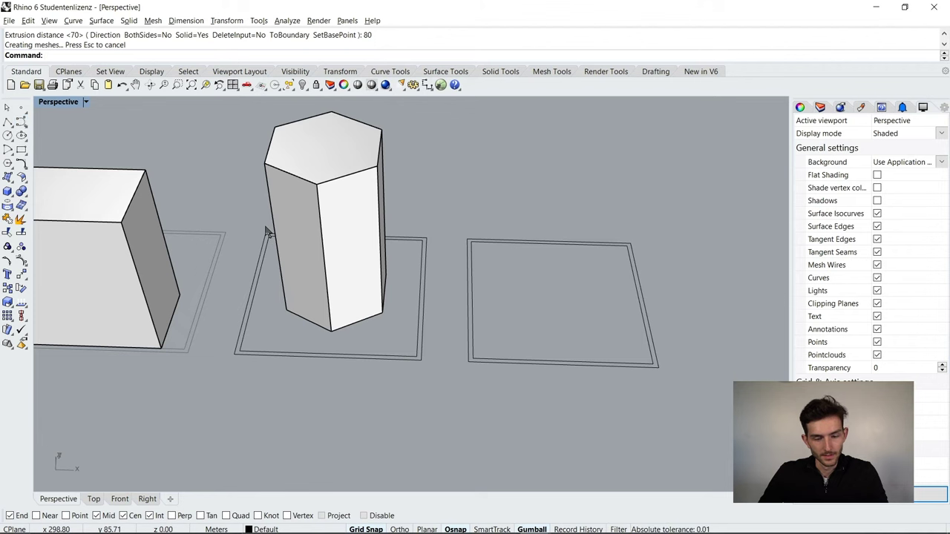
pyautogui.write('Polyline')
pyautogui.press('Return')
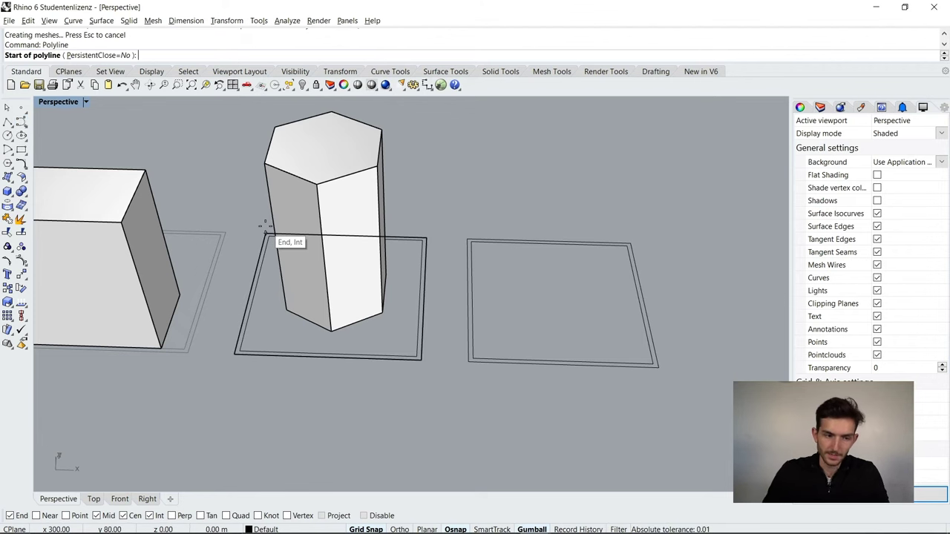
pyautogui.scroll(2, 599, 291)
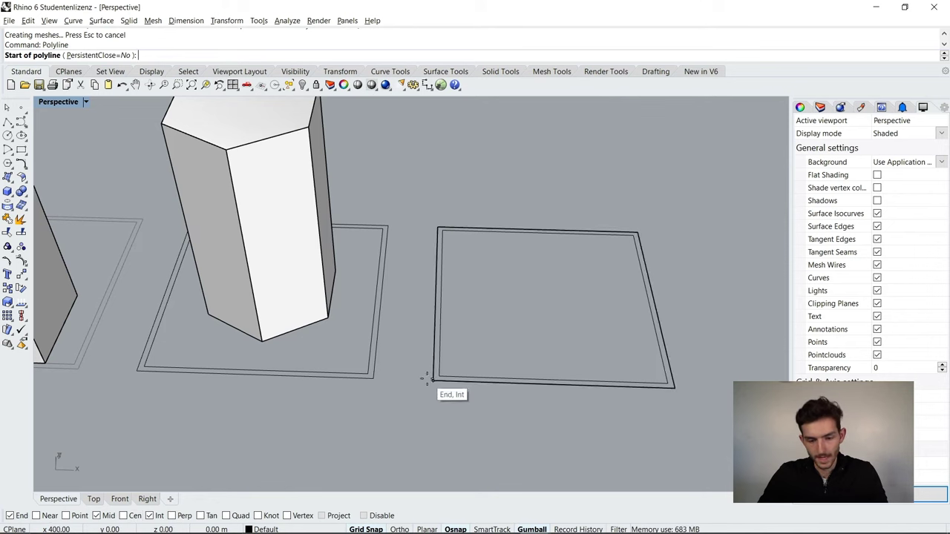
pyautogui.click(440, 376)
pyautogui.write('40')
pyautogui.press('Return')
pyautogui.click(442, 327)
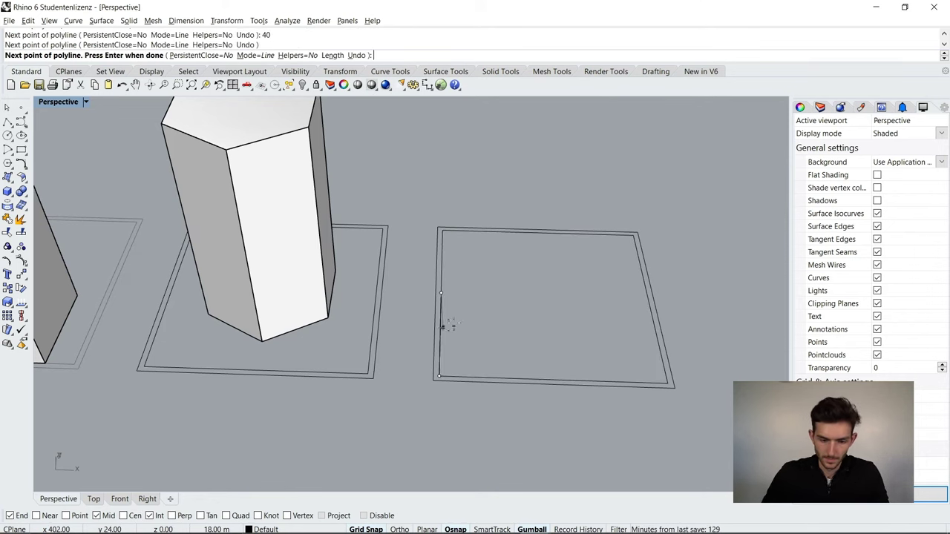
# - Continue the polyline with two 20 m by 20 m stair steps down to the inner rectangle's front edge and close it at its start corner
pyautogui.write('20')
pyautogui.press('Return')
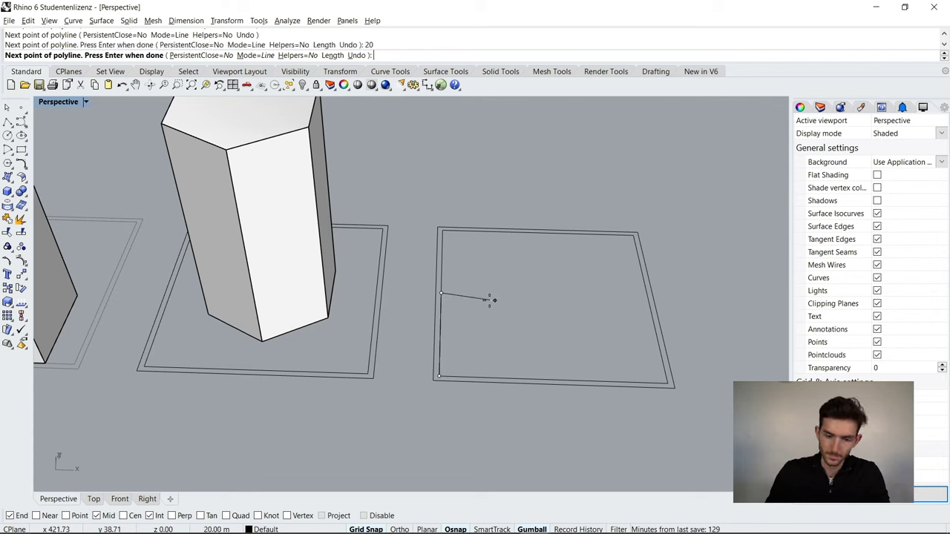
pyautogui.click(491, 298)
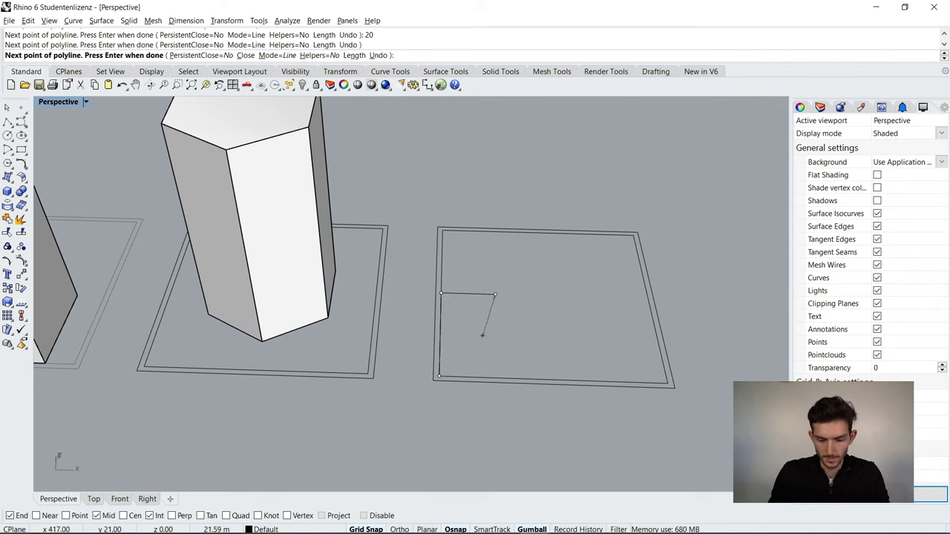
pyautogui.click(496, 334)
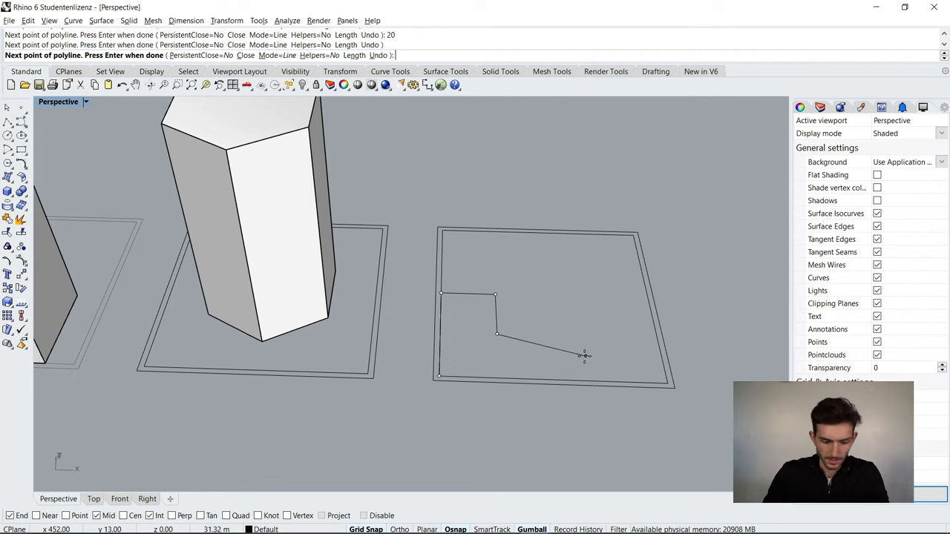
pyautogui.press('shift')
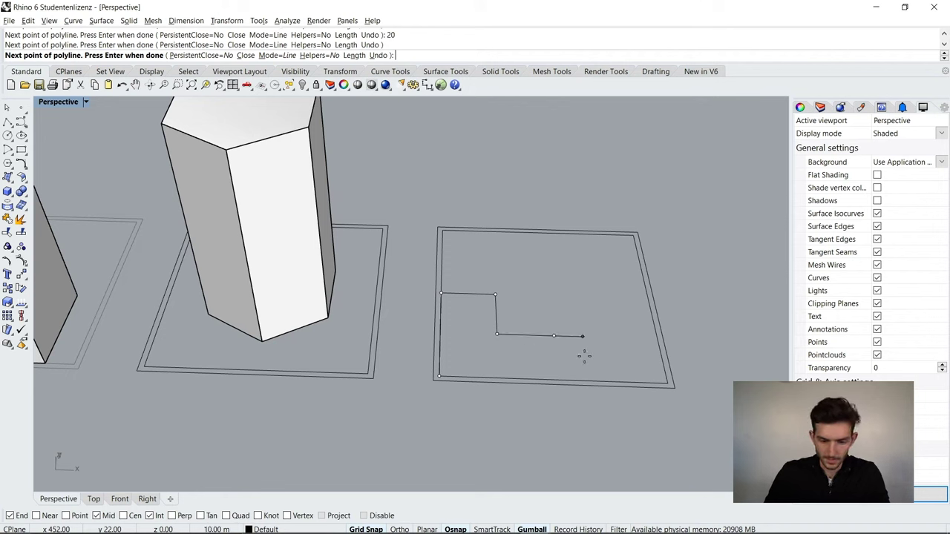
pyautogui.write('20')
pyautogui.press('Return')
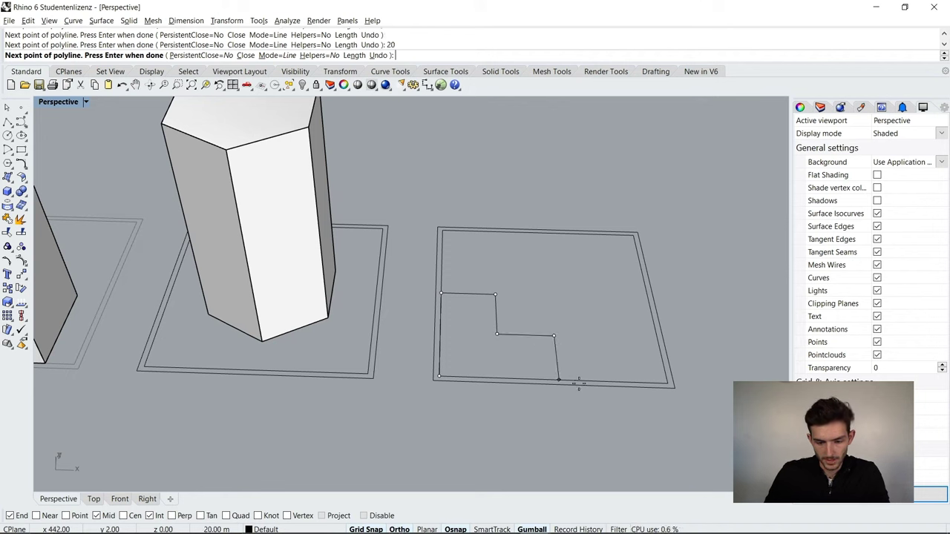
pyautogui.click(558, 380)
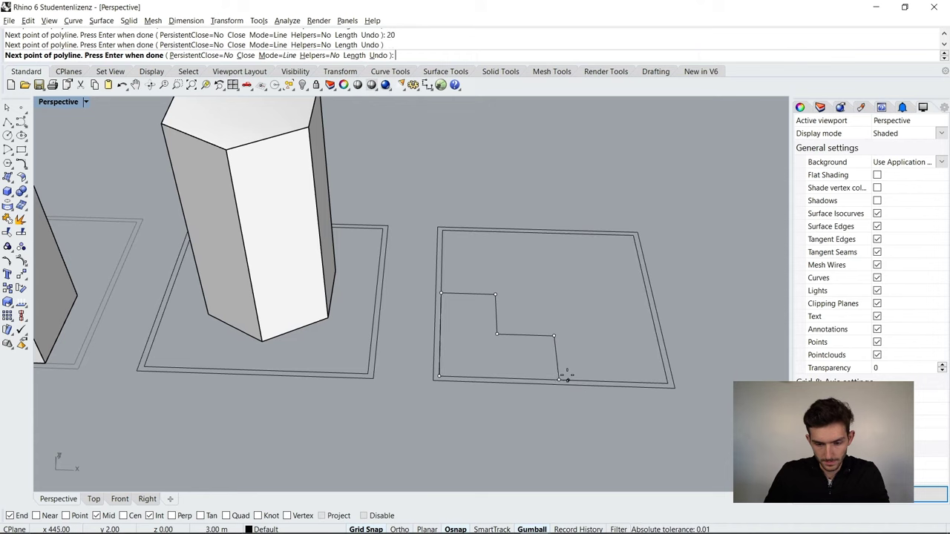
pyautogui.moveTo(483, 382); pyautogui.dragTo(423, 381, button='right')
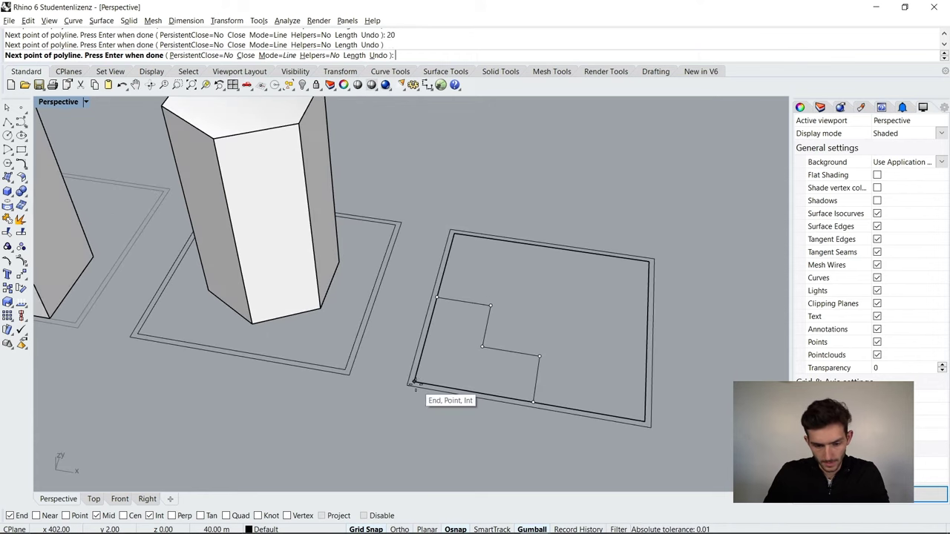
pyautogui.click(414, 383)
# - Extrude the closed stepped polyline into a solid 90 m high
pyautogui.moveTo(466, 334); pyautogui.dragTo(524, 343, button='right')
pyautogui.click(527, 345)
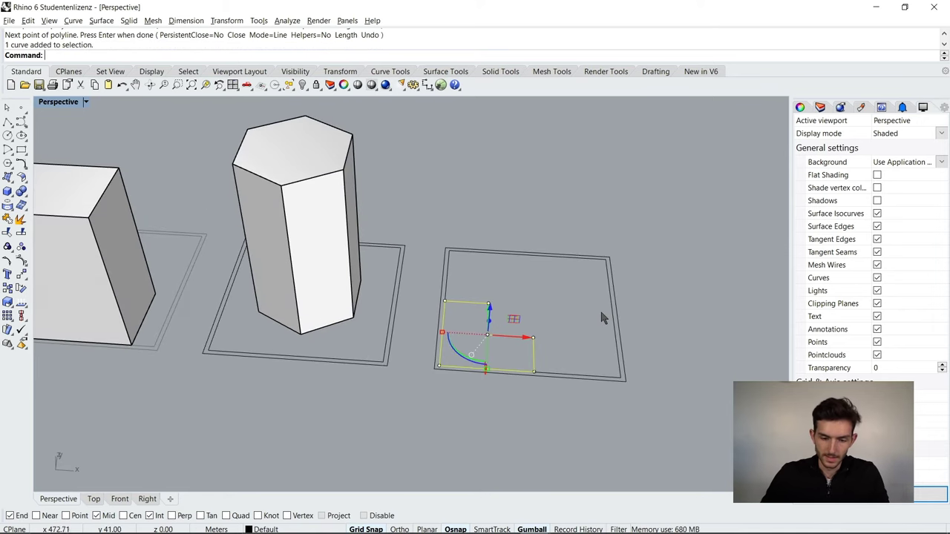
pyautogui.write('ExtrudeCrv')
pyautogui.press('Return')
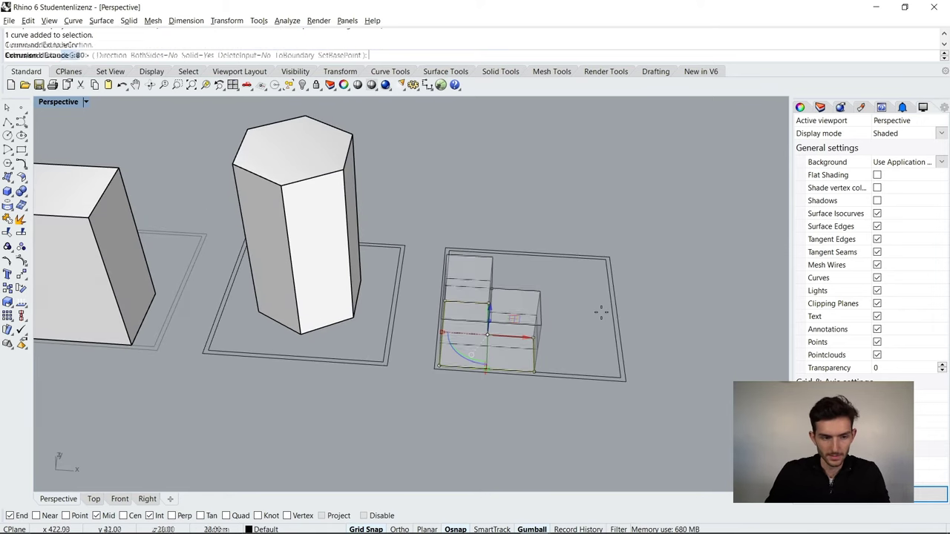
pyautogui.write('90')
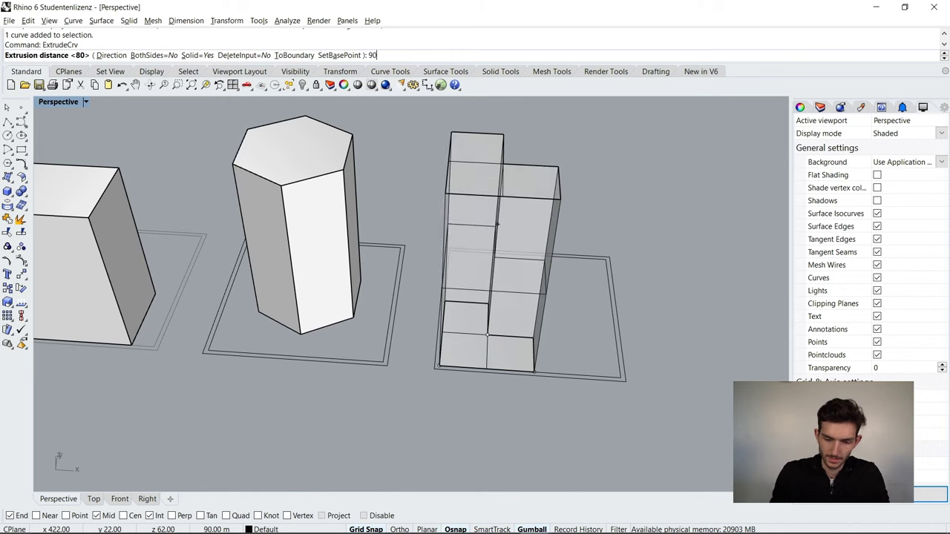
pyautogui.press('Return')
# - Examine the stepped solid and its position on the plot from several angles
pyautogui.moveTo(613, 301); pyautogui.dragTo(562, 292, button='right')
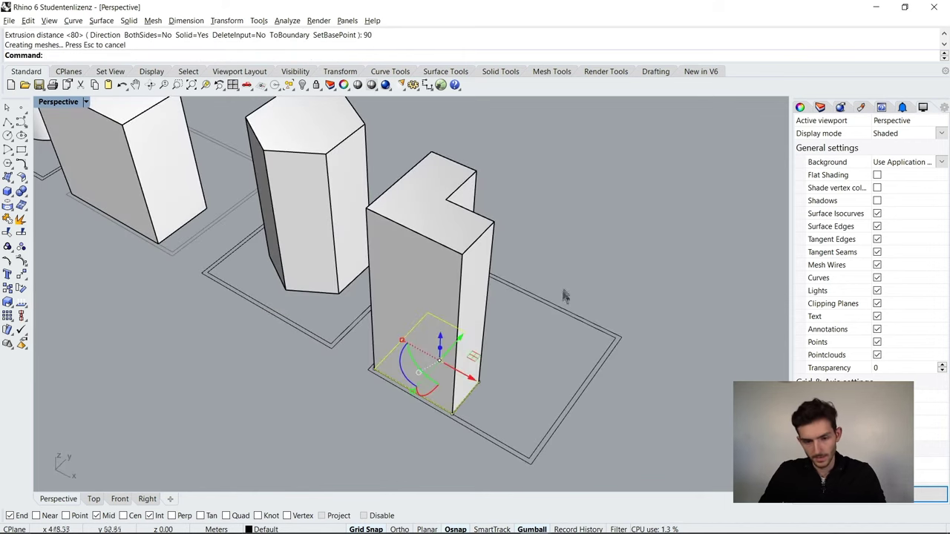
pyautogui.press('Escape')
pyautogui.moveTo(442, 286); pyautogui.dragTo(466, 297, button='right')
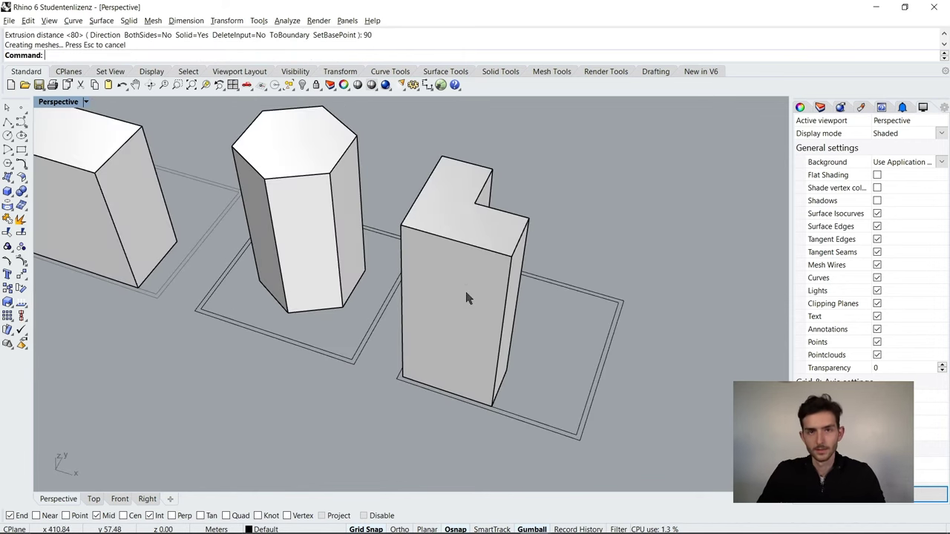
pyautogui.click(445, 230)
pyautogui.moveTo(477, 208); pyautogui.dragTo(414, 262, button='right')
pyautogui.press('Escape')
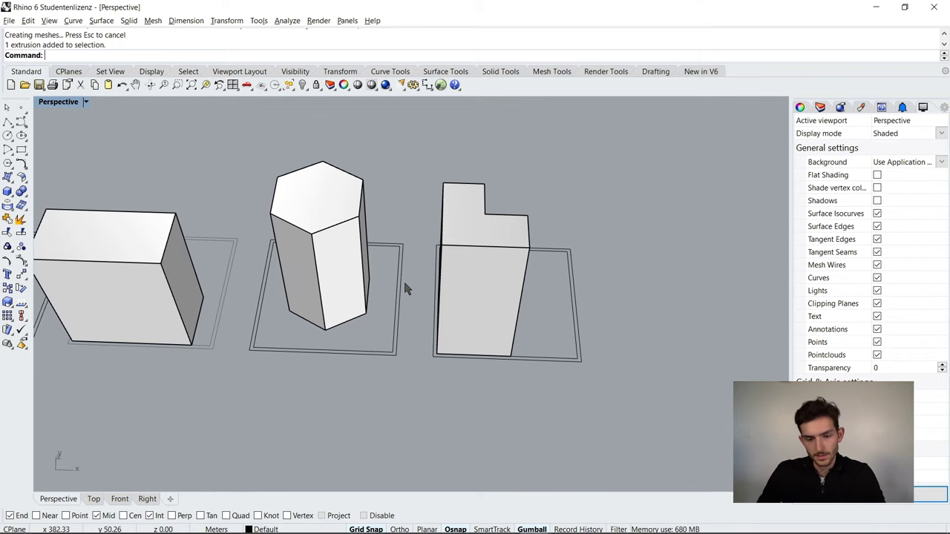
pyautogui.moveTo(522, 329); pyautogui.dragTo(506, 298, button='right')
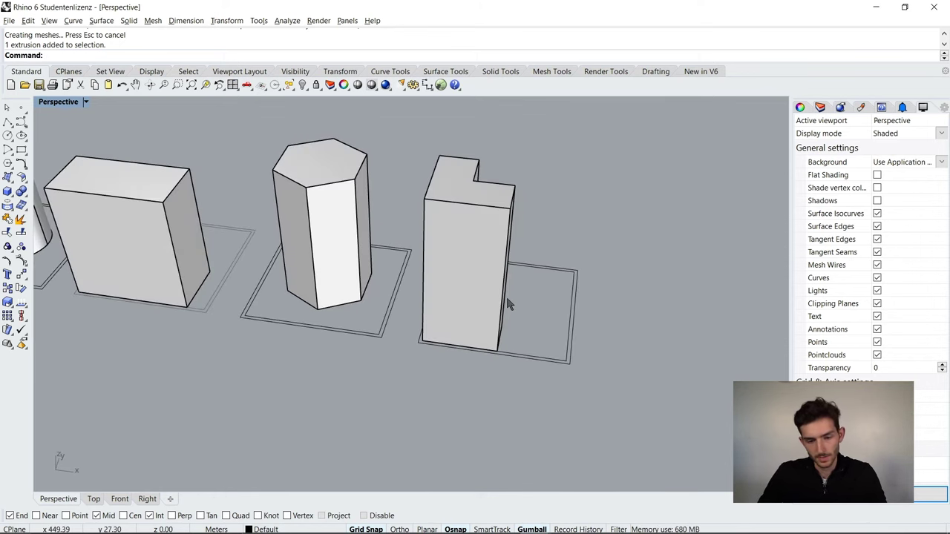
# - Copy the rectangle pair around the stepped solid one plot further along x, matching the spacing from the hexagonal prism's pair
pyautogui.scroll(-5, 428, 296)
pyautogui.scroll(4, 535, 311)
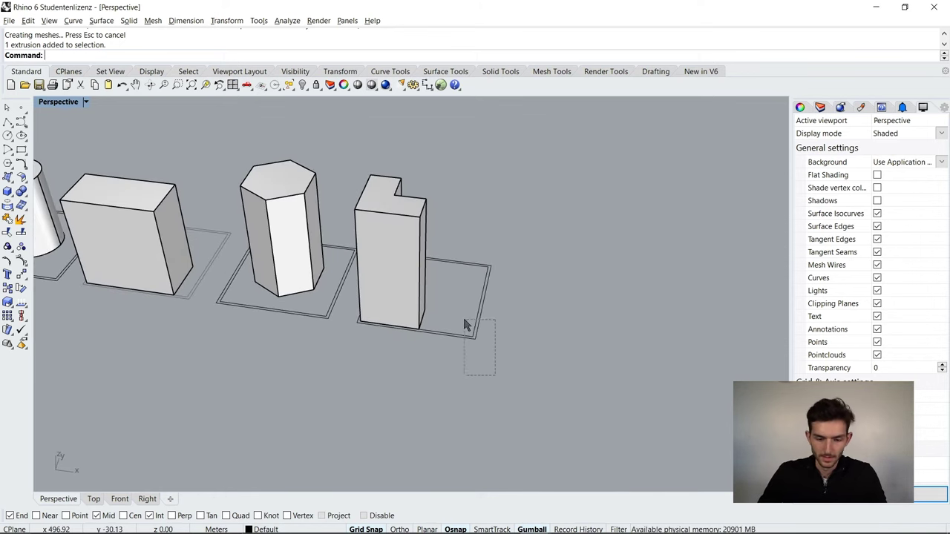
pyautogui.moveTo(464, 326); pyautogui.dragTo(464, 327)
pyautogui.write('opy')
pyautogui.press('Return')
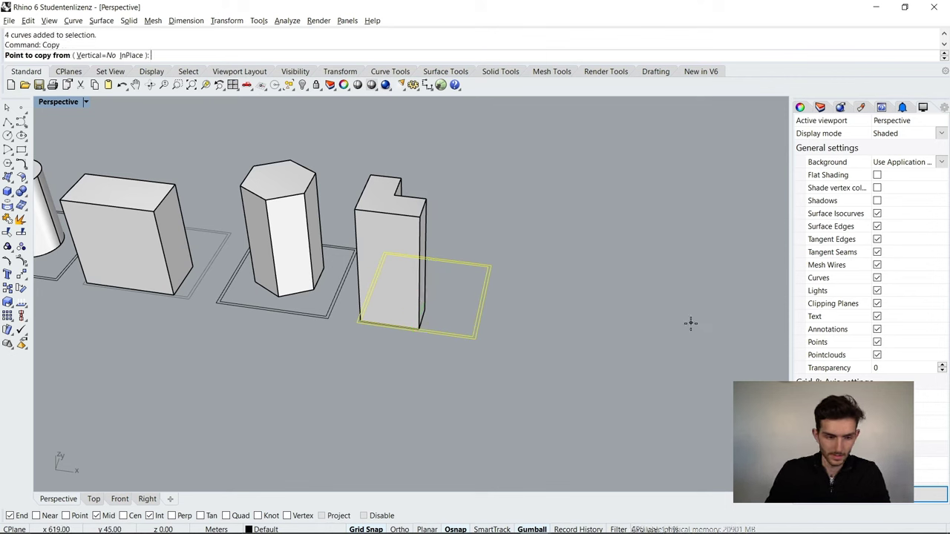
pyautogui.click(329, 318)
pyautogui.click(486, 339)
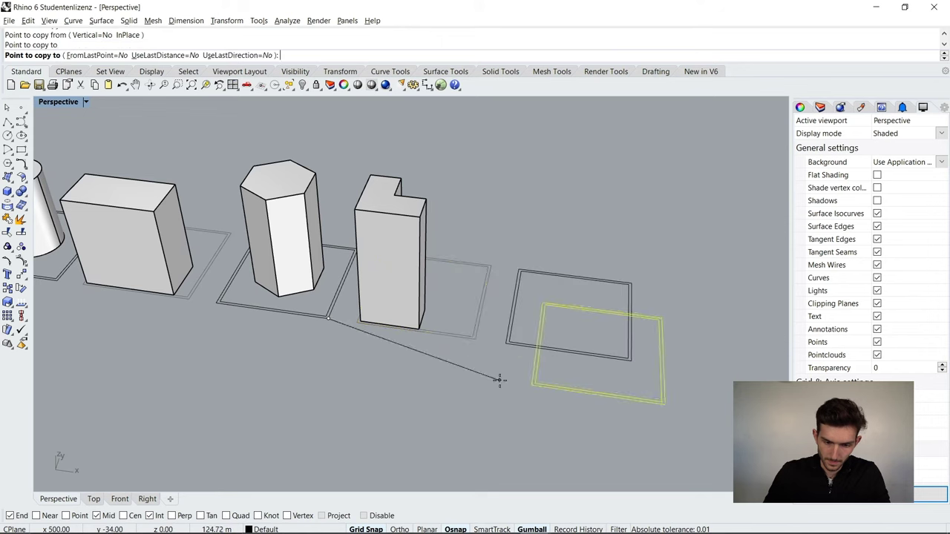
pyautogui.press('Return')
# - Draw a 50 by 50 m square from the front inner corner of the new rectangle pair nearest the stepped solid
pyautogui.moveTo(532, 386); pyautogui.dragTo(494, 386, button='right')
pyautogui.scroll(10, 670, 339)
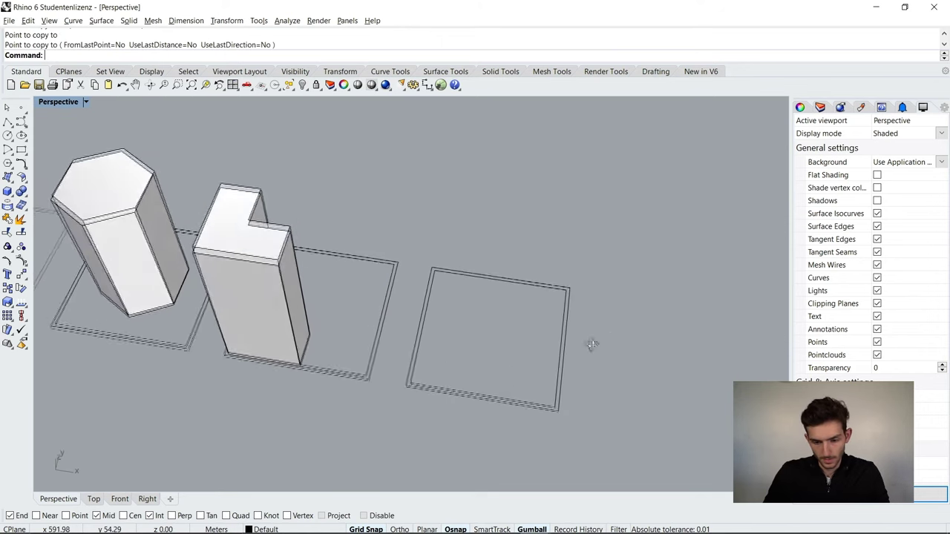
pyautogui.click(21, 150)
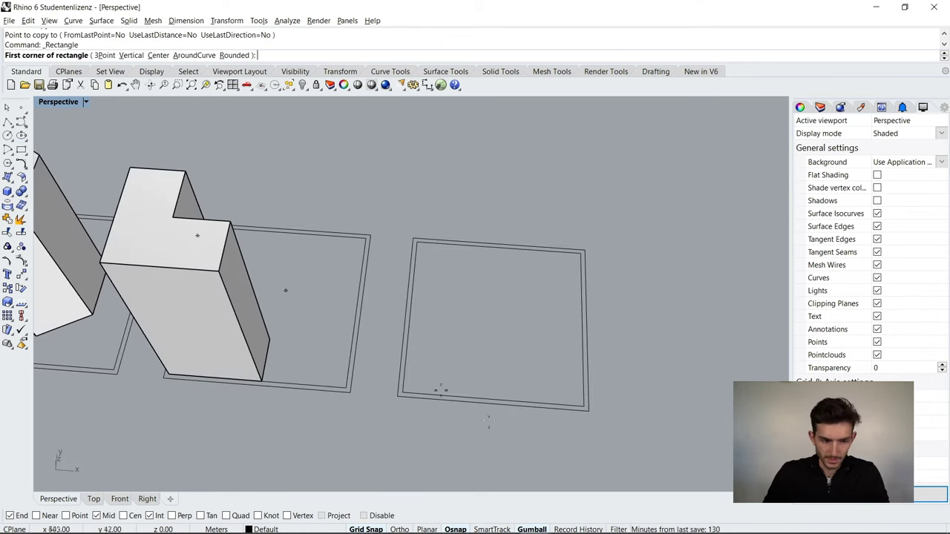
pyautogui.scroll(2, 424, 363)
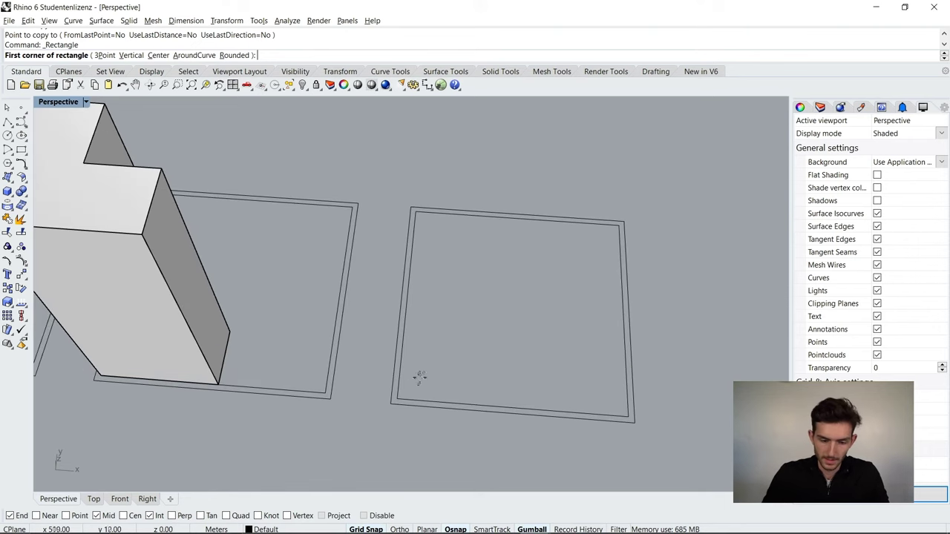
pyautogui.click(401, 399)
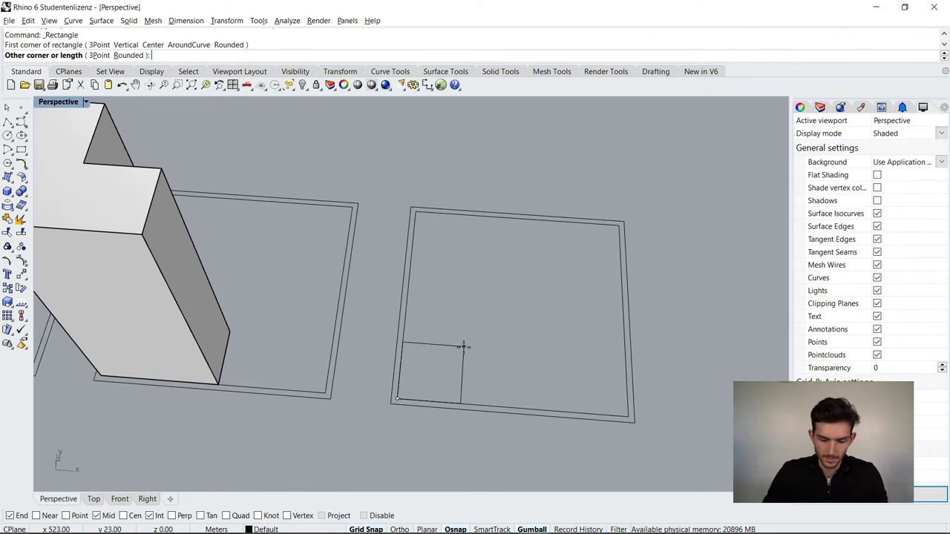
pyautogui.write('50')
pyautogui.press('Return')
pyautogui.press('Return')
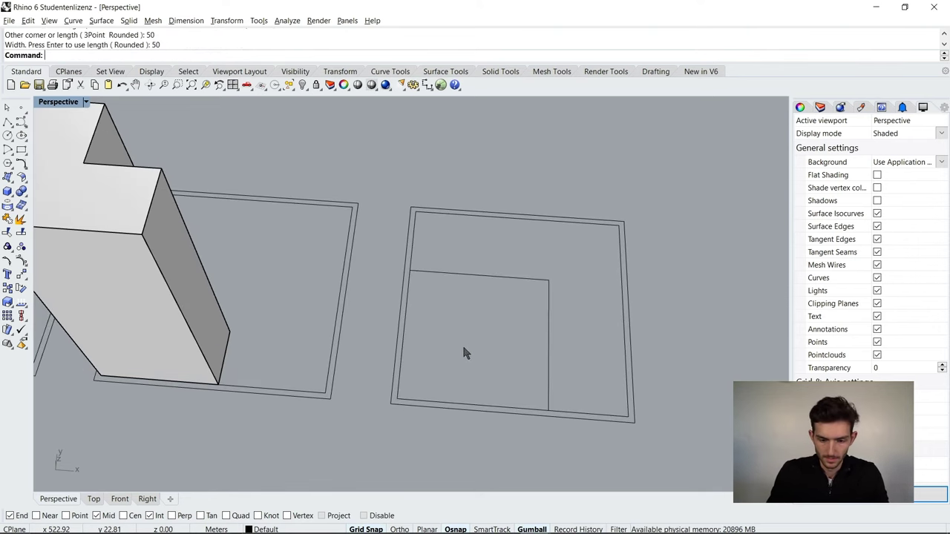
# - Draw a 30 by 30 m square from the same corner as the 50 m square
pyautogui.press('Delete')
pyautogui.press('Return')
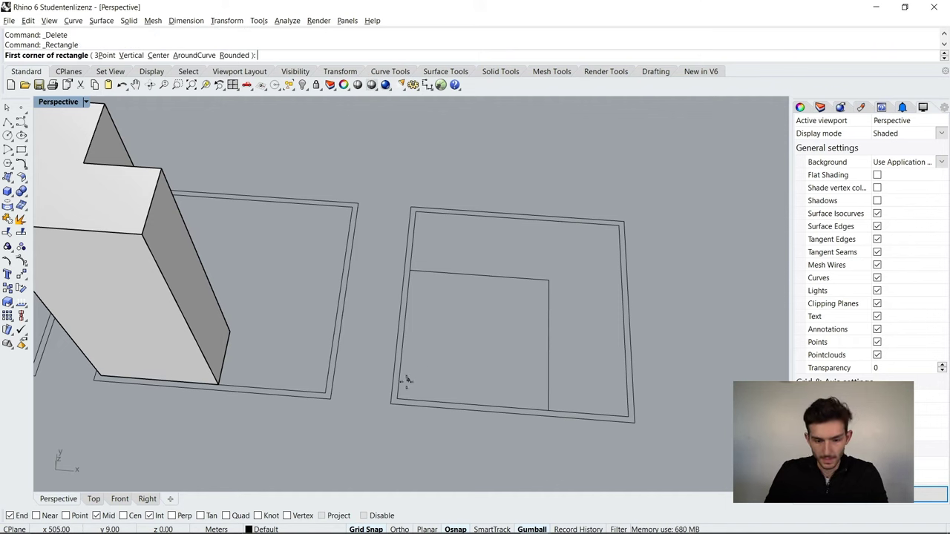
pyautogui.click(399, 396)
pyautogui.write('30')
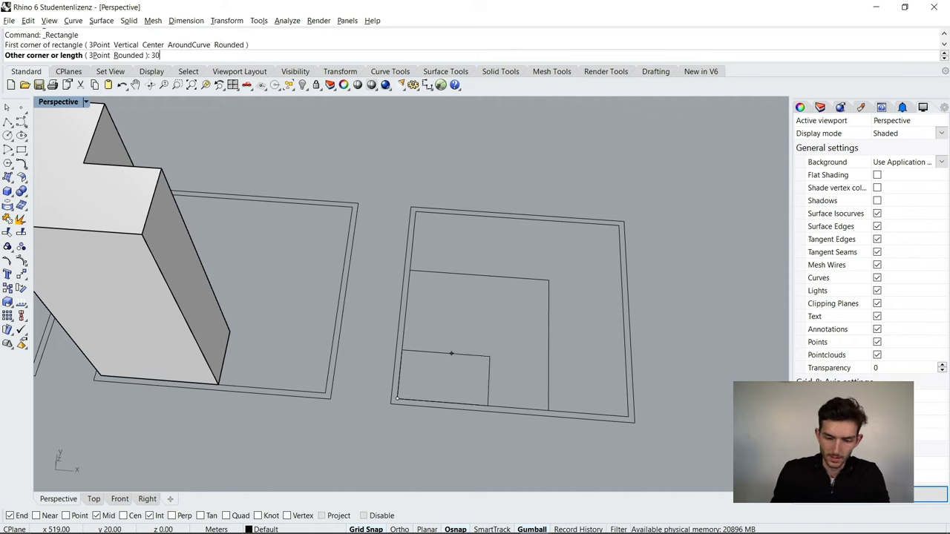
pyautogui.press('Return')
pyautogui.press('Return')
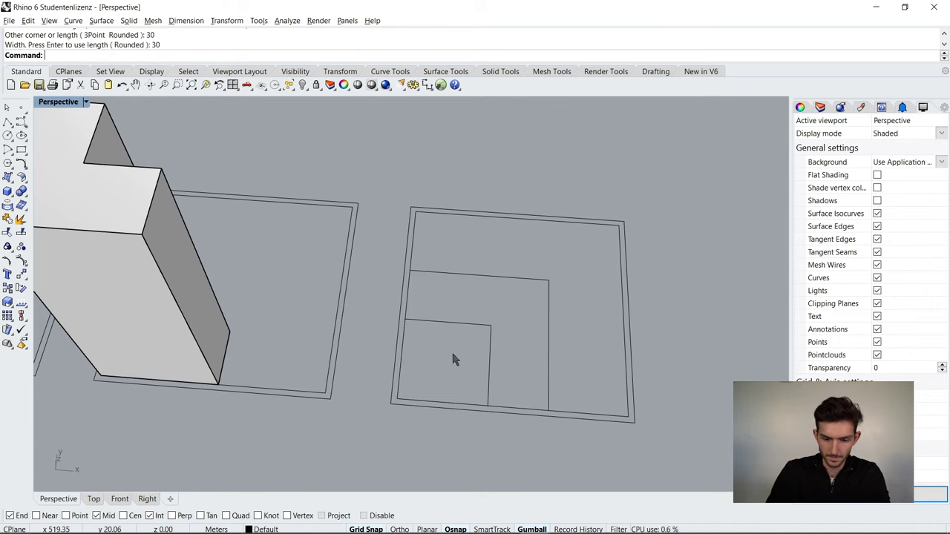
# - Enable the Center snap and move the 30 m square from its centre to the centre of the 50 m square
pyautogui.click(479, 327)
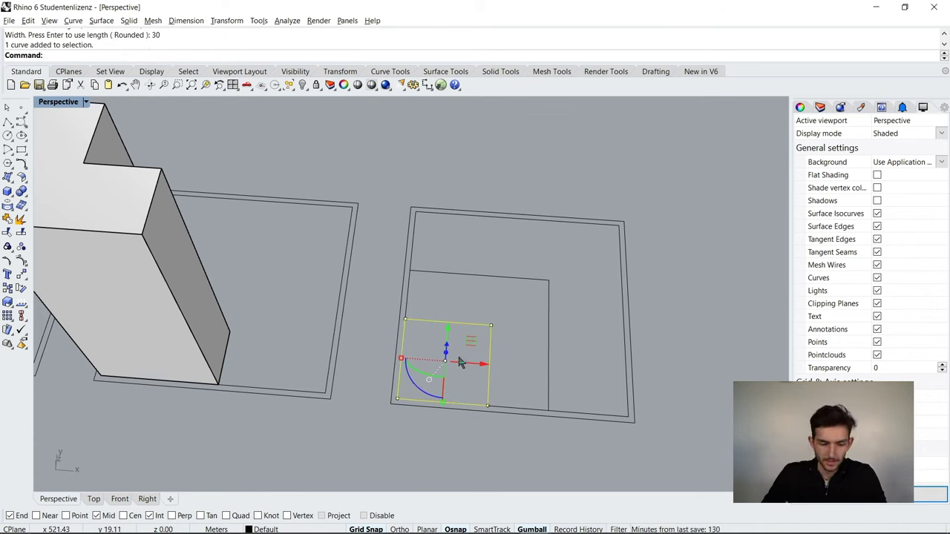
pyautogui.click(123, 515)
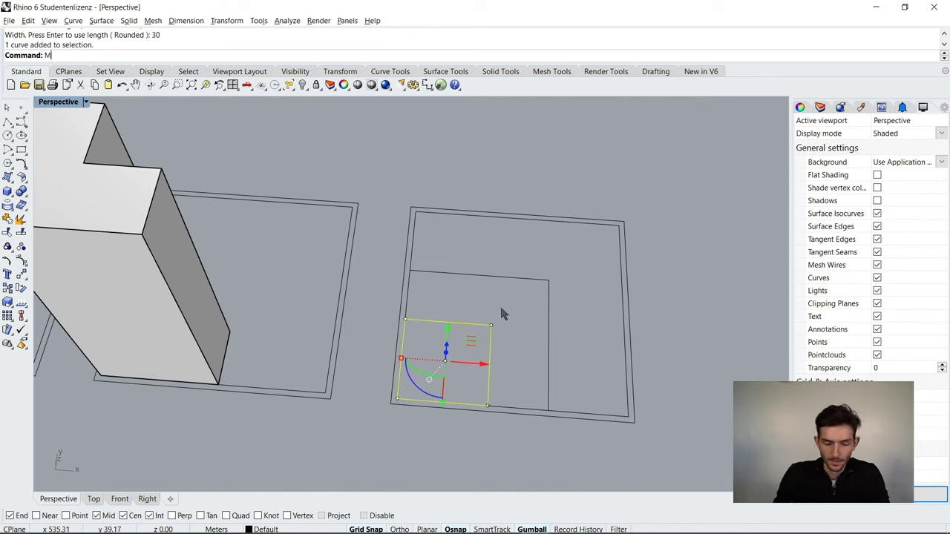
pyautogui.write('o')
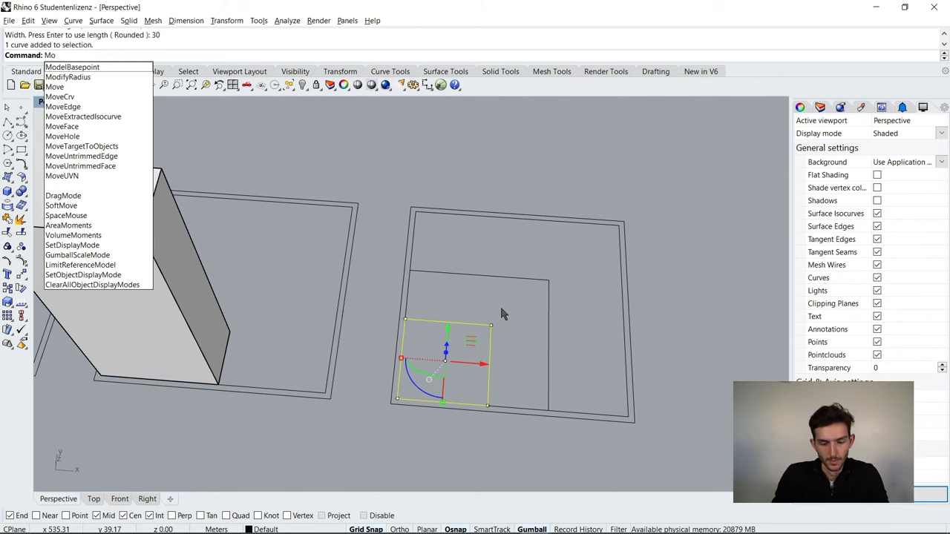
pyautogui.write('ve')
pyautogui.press('Return')
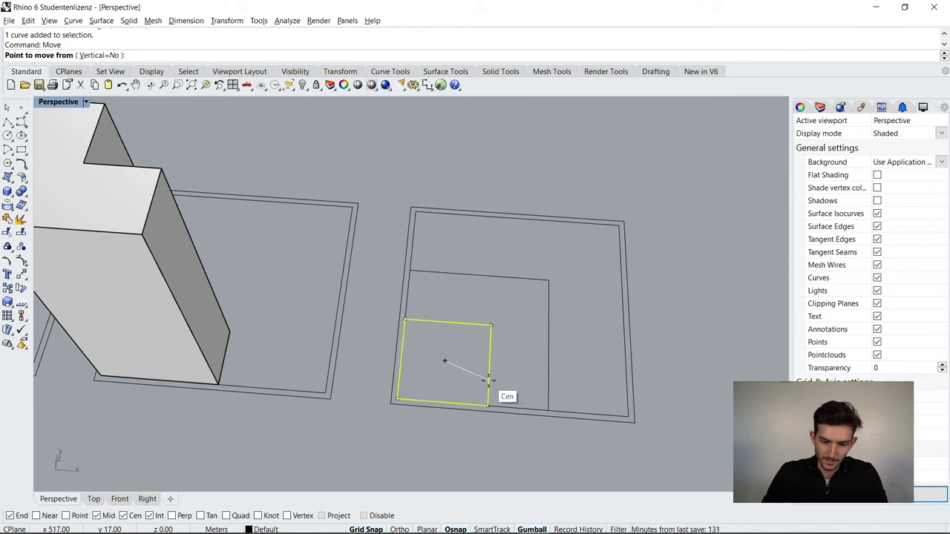
pyautogui.click(488, 381)
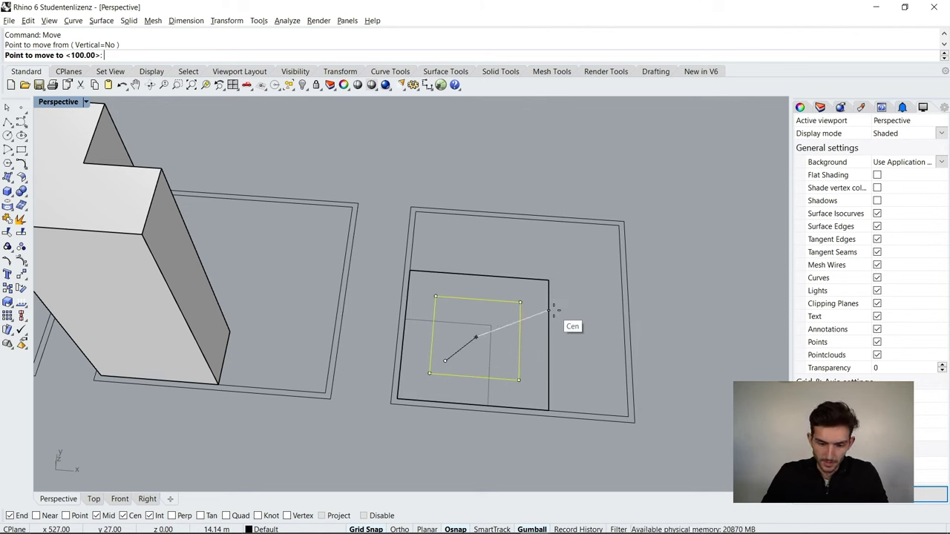
pyautogui.click(553, 310)
pyautogui.click(581, 340)
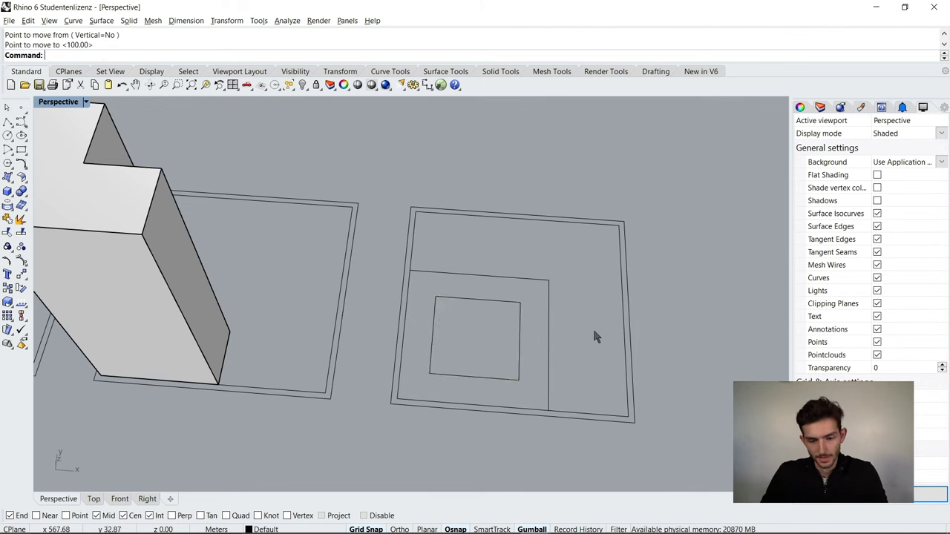
# - Extrude the two nested squares together into a hollow solid block 100 m high
pyautogui.moveTo(583, 363); pyautogui.dragTo(501, 292)
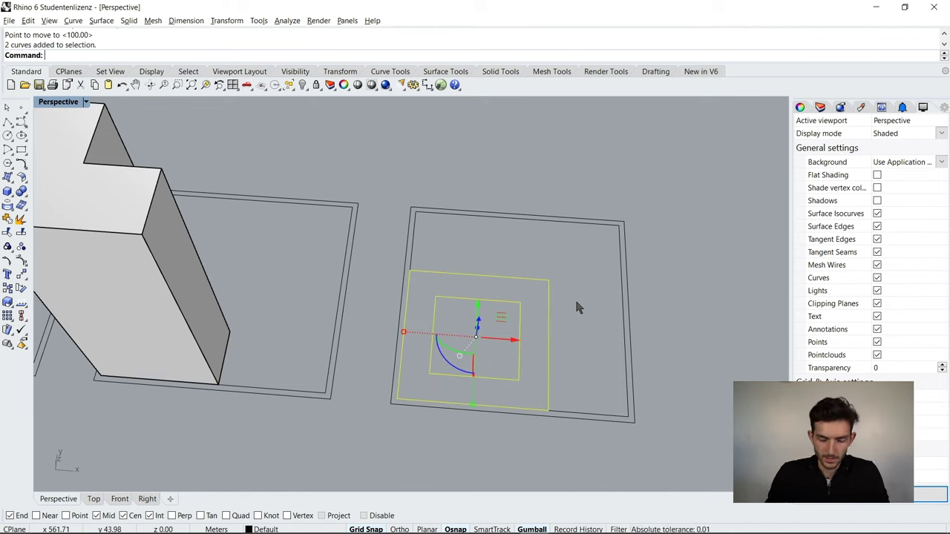
pyautogui.write('ext')
pyautogui.press('Return')
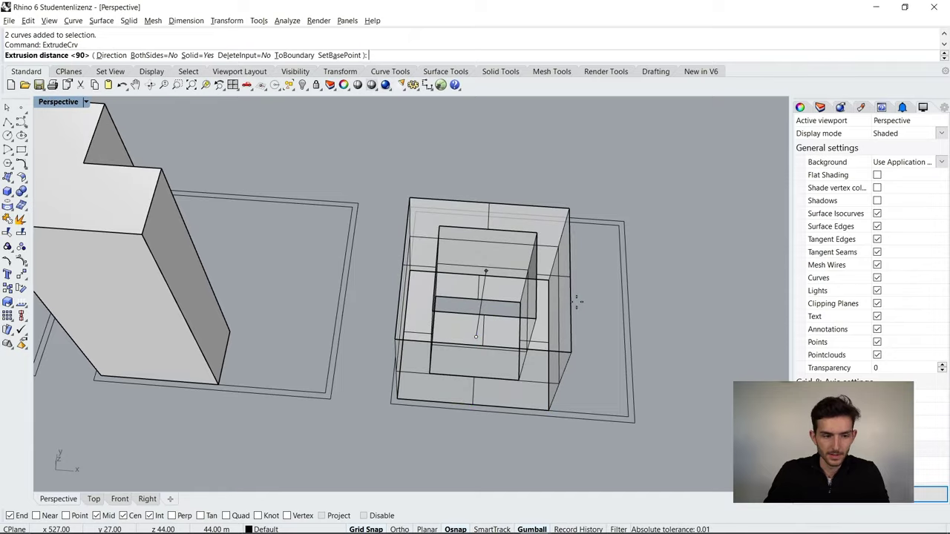
pyautogui.moveTo(657, 299); pyautogui.dragTo(624, 319, button='right')
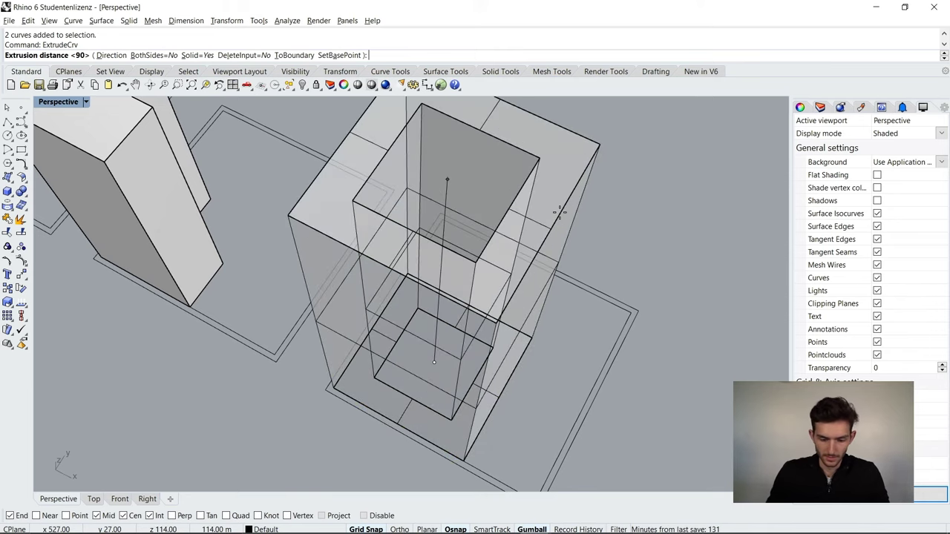
pyautogui.write('100')
pyautogui.press('Return')
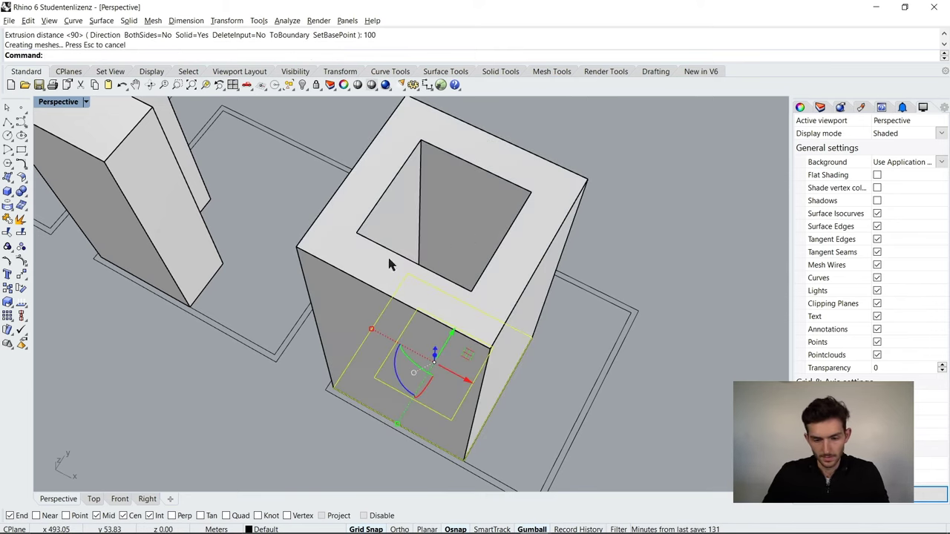
# - Lock the first five solids together with their plots, leaving the hollow block and its plot unlocked
pyautogui.moveTo(387, 255); pyautogui.dragTo(657, 262, button='right')
pyautogui.press('Escape')
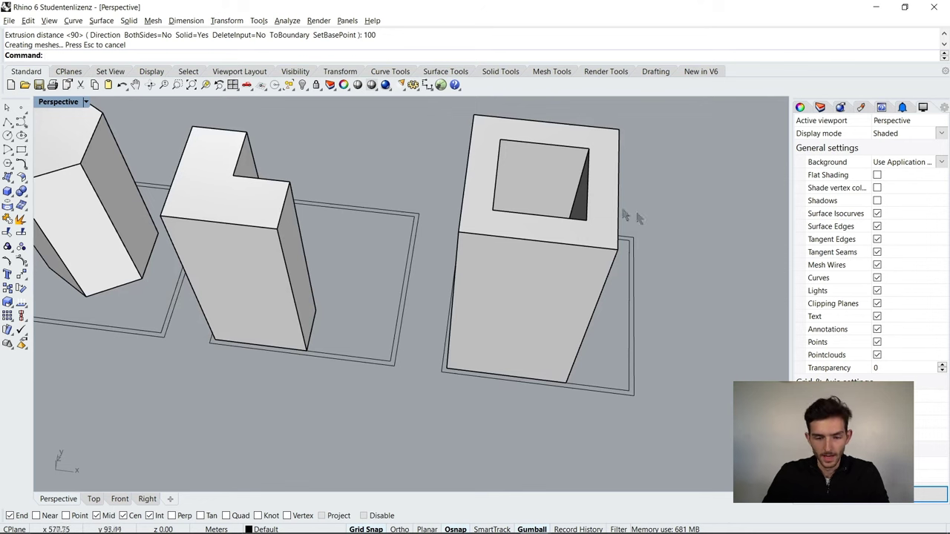
pyautogui.press('Home')
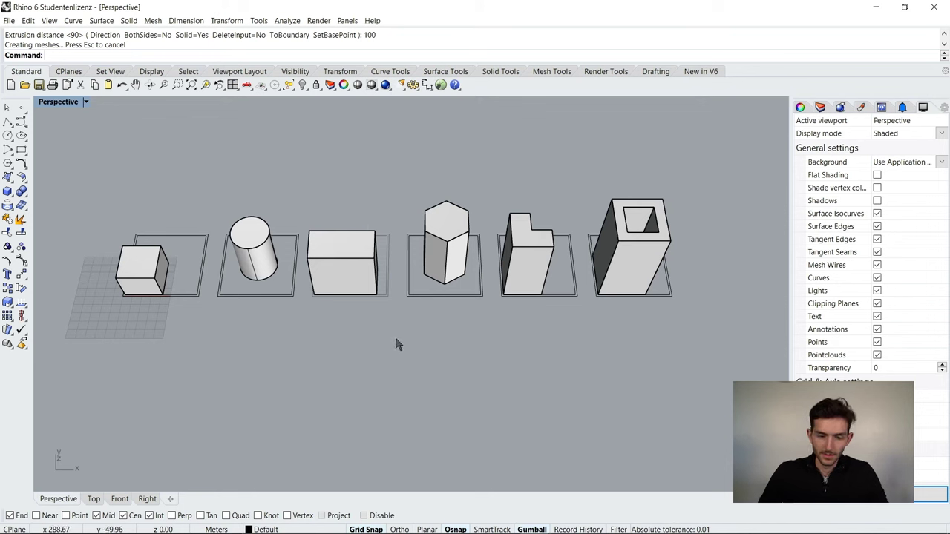
pyautogui.moveTo(395, 337); pyautogui.dragTo(275, 239)
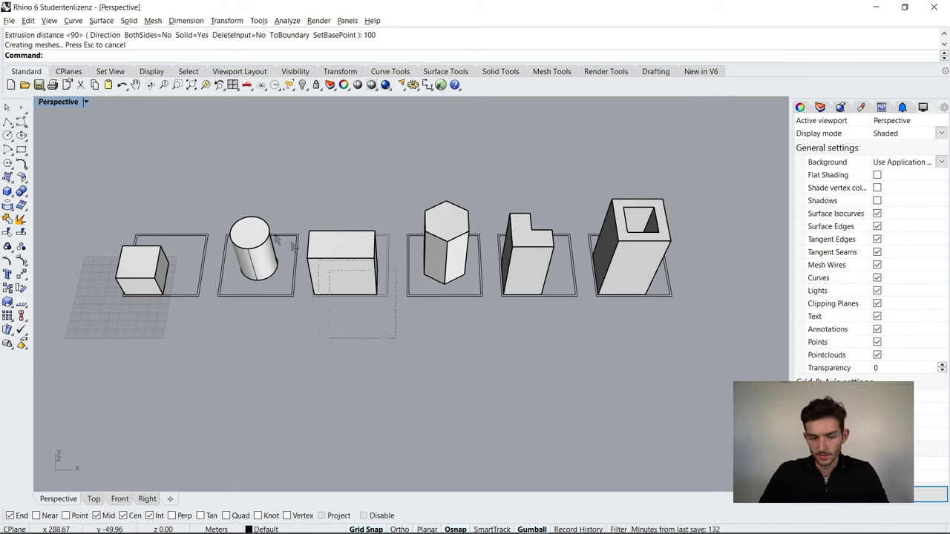
pyautogui.moveTo(87, 171); pyautogui.dragTo(489, 453)
pyautogui.moveTo(584, 319); pyautogui.dragTo(93, 172)
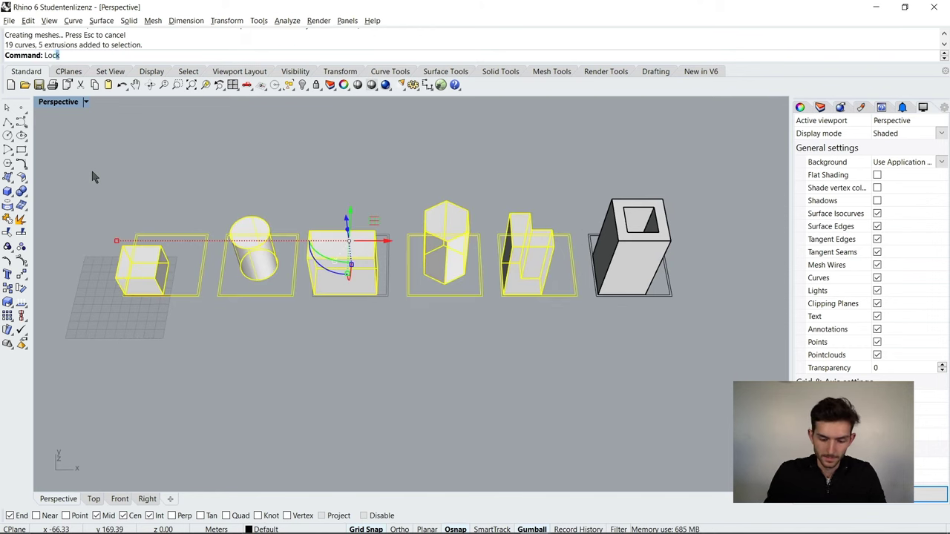
pyautogui.write('L')
pyautogui.press('Return')
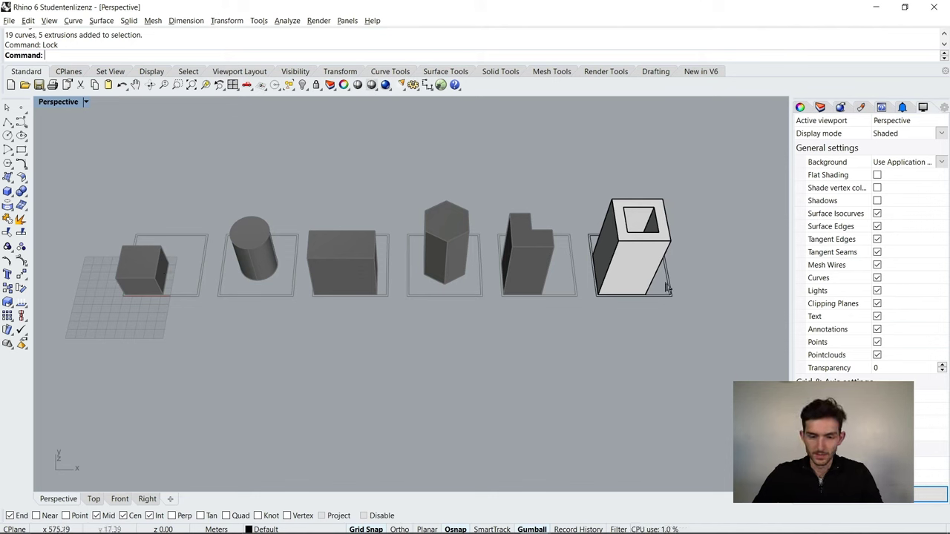
# - Try dragging the hollow block to test the locking, and unlock all locked objects
pyautogui.moveTo(631, 275); pyautogui.dragTo(581, 308)
pyautogui.press('Escape')
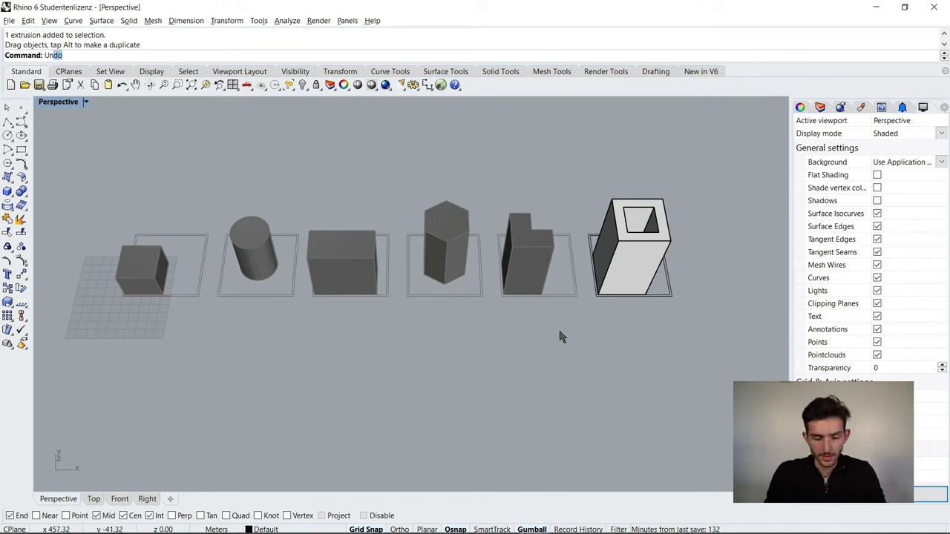
pyautogui.press('Return')
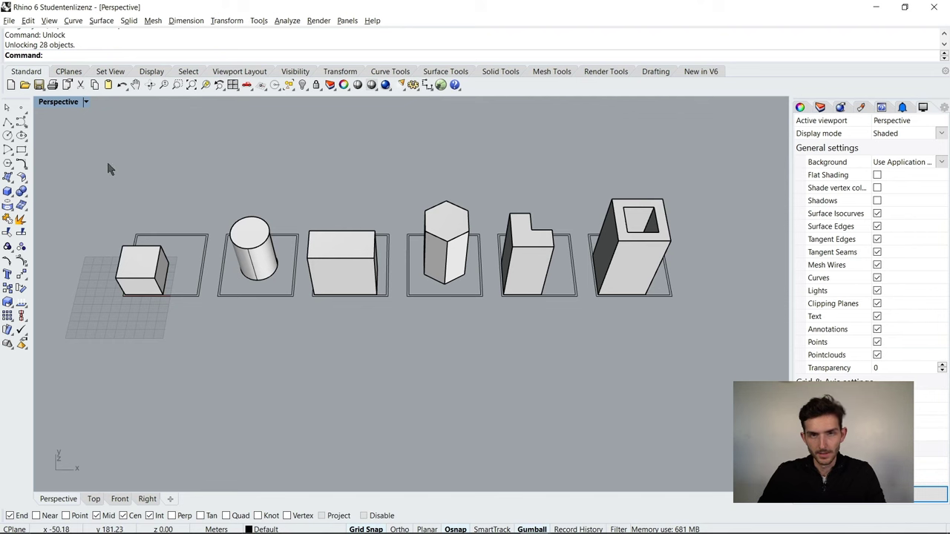
# - Hide the first five solids together with their plots, keeping only the hollow block and its plot in the scene
pyautogui.moveTo(94, 150); pyautogui.dragTo(583, 388)
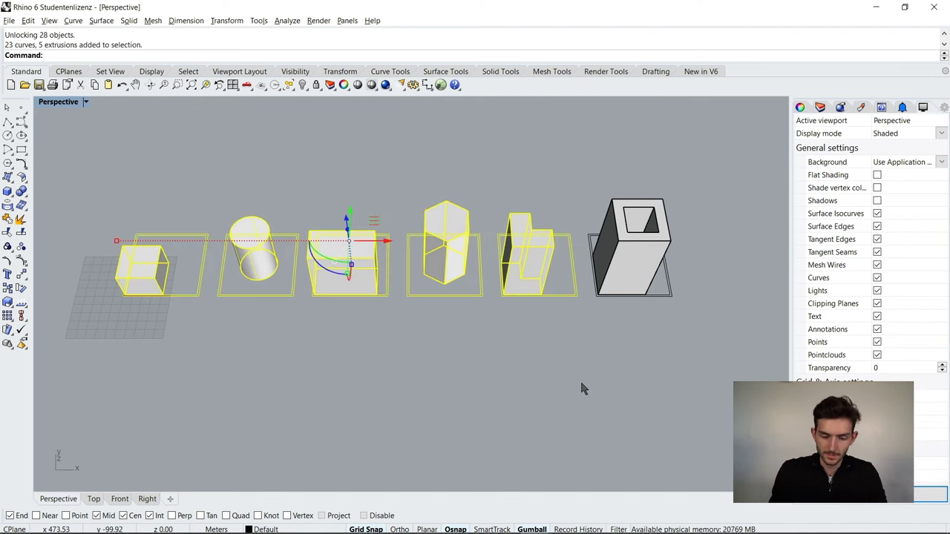
pyautogui.write('h')
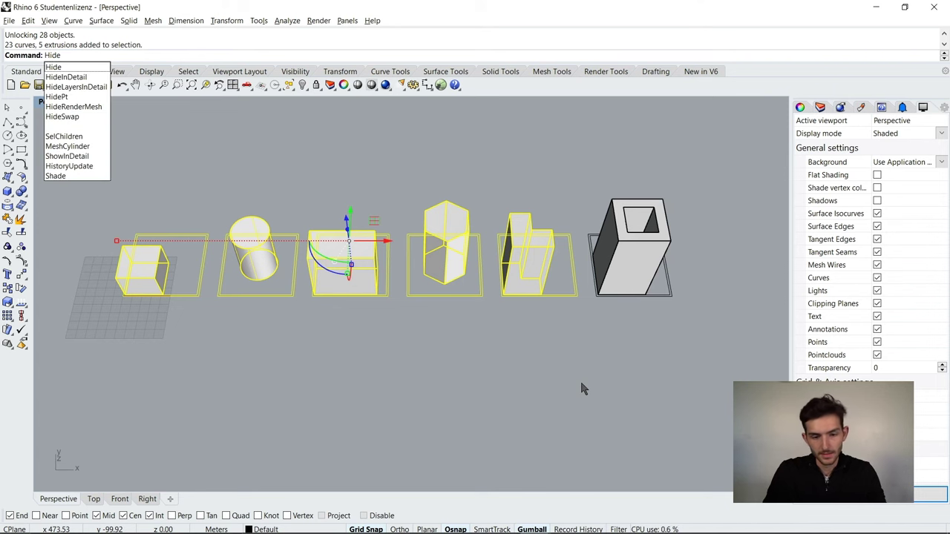
pyautogui.press('Return')
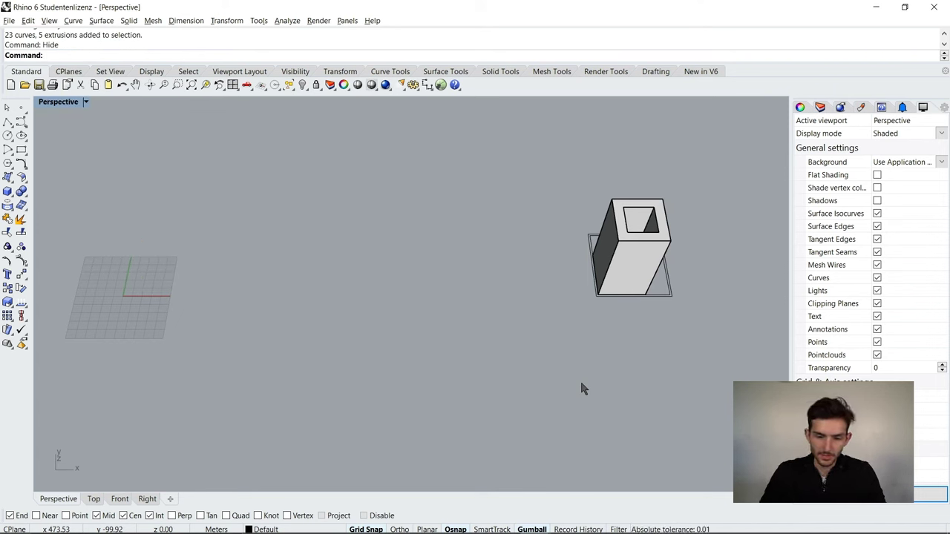
pyautogui.moveTo(547, 376); pyautogui.dragTo(562, 294, button='right')
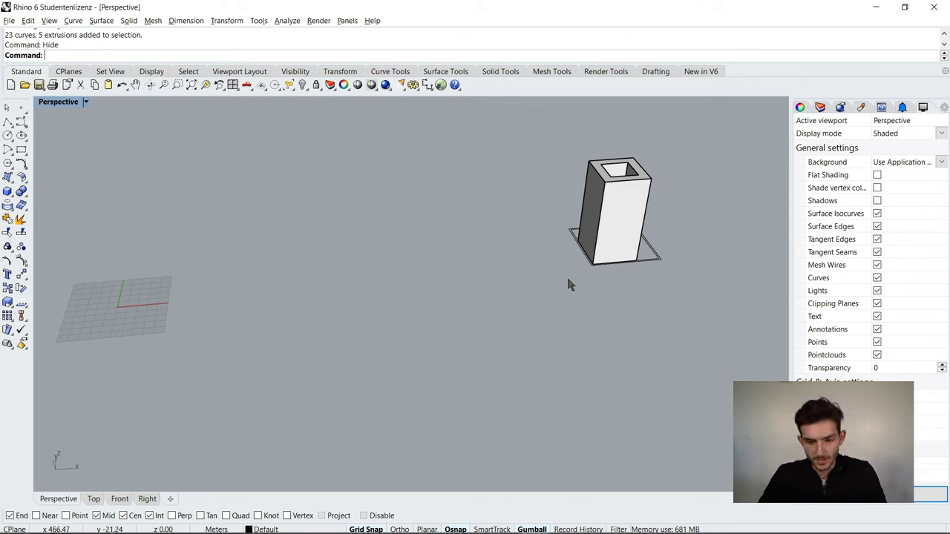
pyautogui.moveTo(586, 318); pyautogui.dragTo(557, 313, button='right')
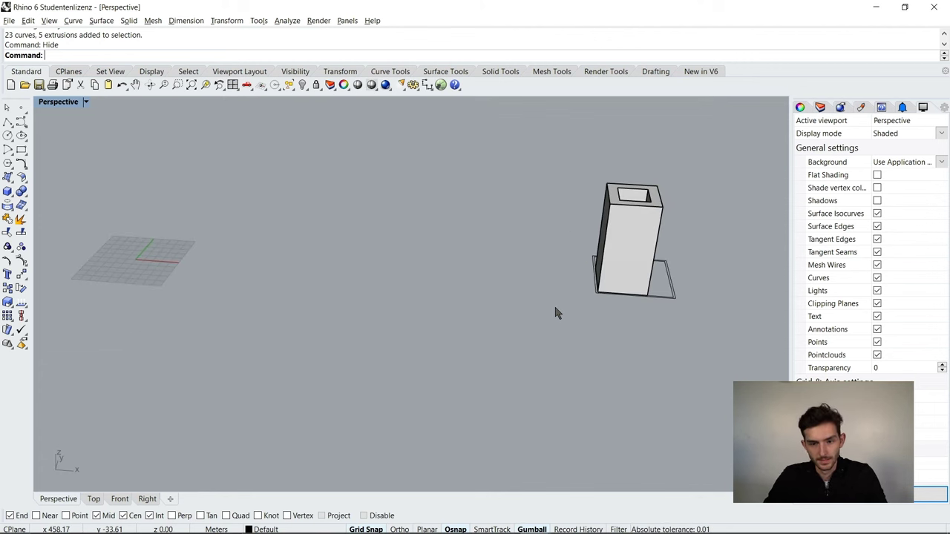
# - Bring back only the cylinder and its plot from the hidden objects with the ShowSelected command
pyautogui.write('Show')
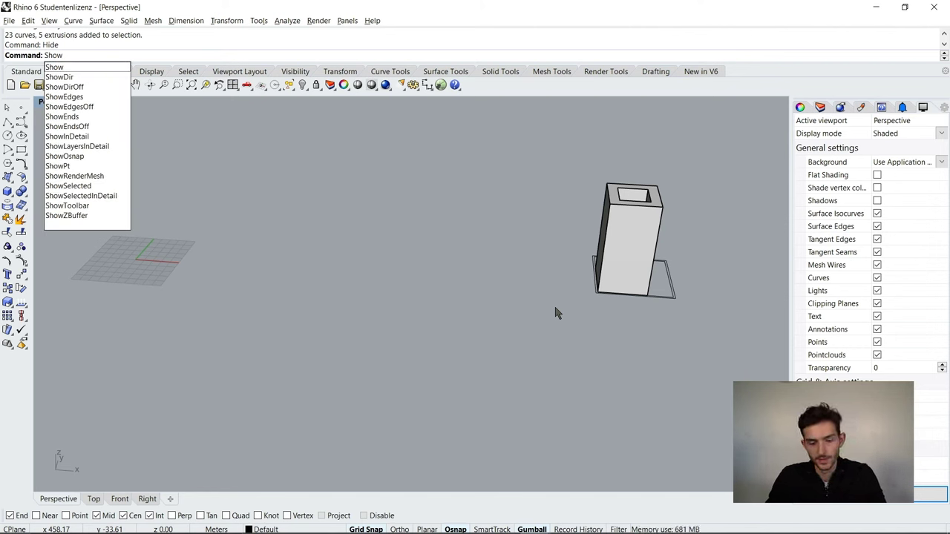
pyautogui.write('Selected')
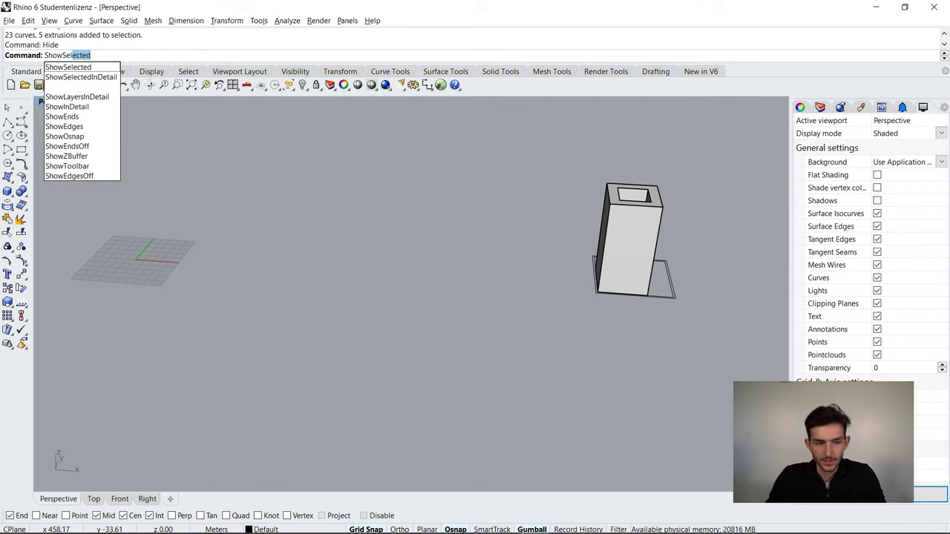
pyautogui.press('Return')
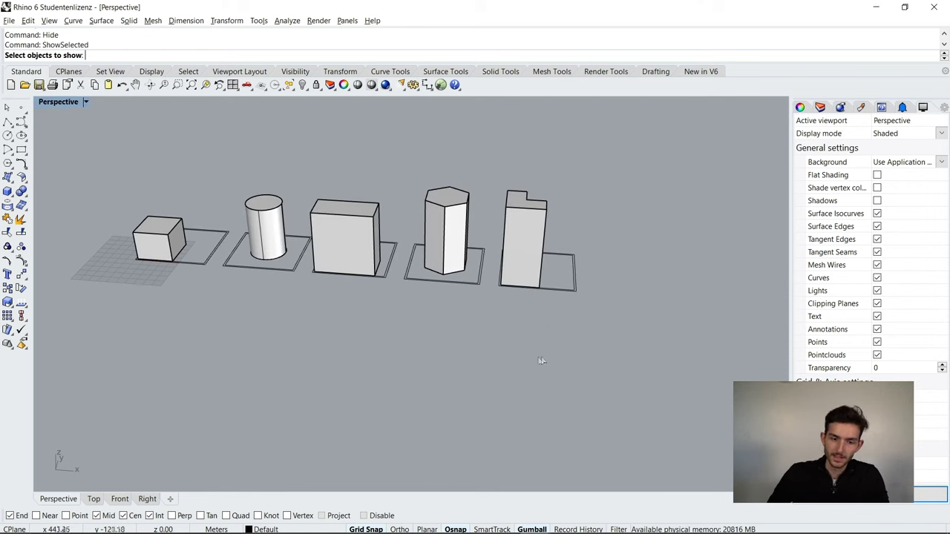
pyautogui.moveTo(296, 295); pyautogui.dragTo(234, 175)
pyautogui.press('Return')
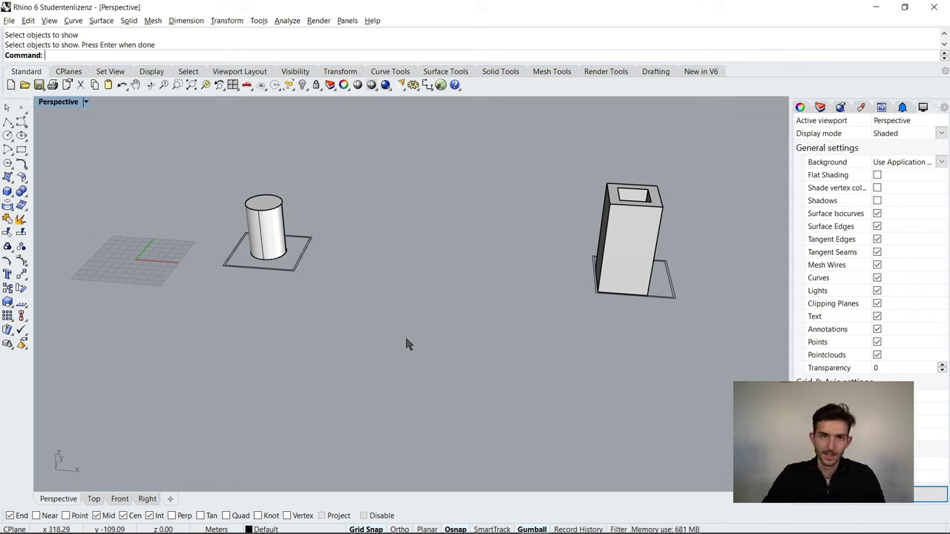
# - Zoom to the selected cylinder and its plot, and zoom back out to the extents of all visible objects
pyautogui.scroll(-2, 426, 319)
pyautogui.moveTo(509, 388); pyautogui.dragTo(534, 299, button='right')
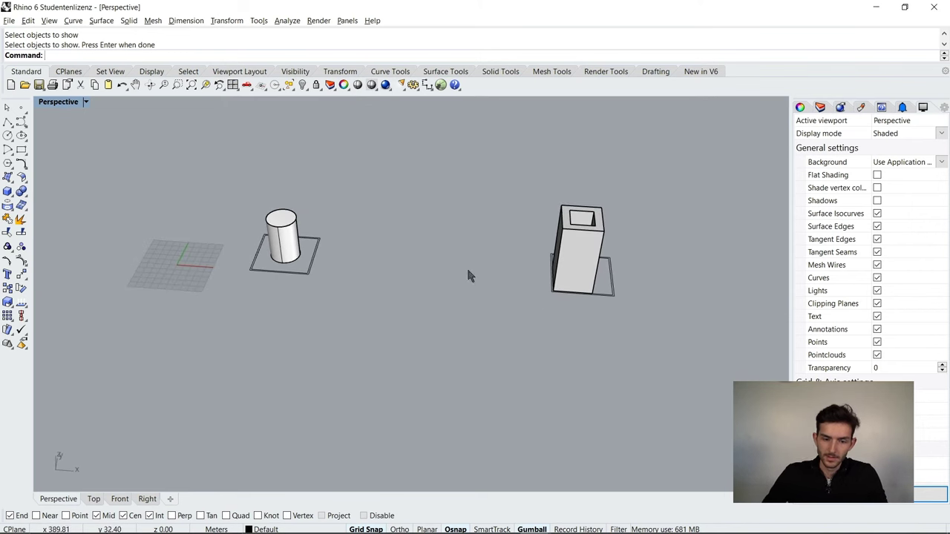
pyautogui.moveTo(213, 164); pyautogui.dragTo(392, 336)
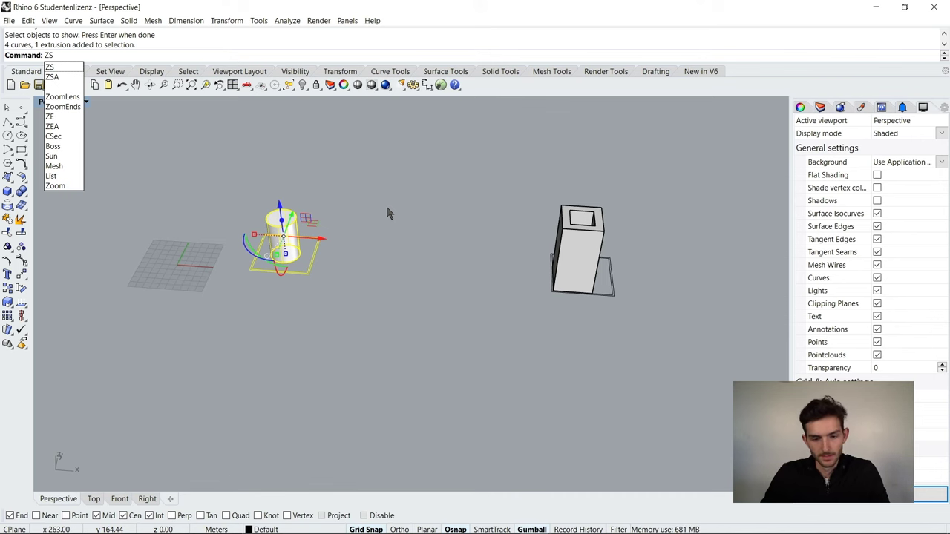
pyautogui.press('Return')
pyautogui.press('Escape')
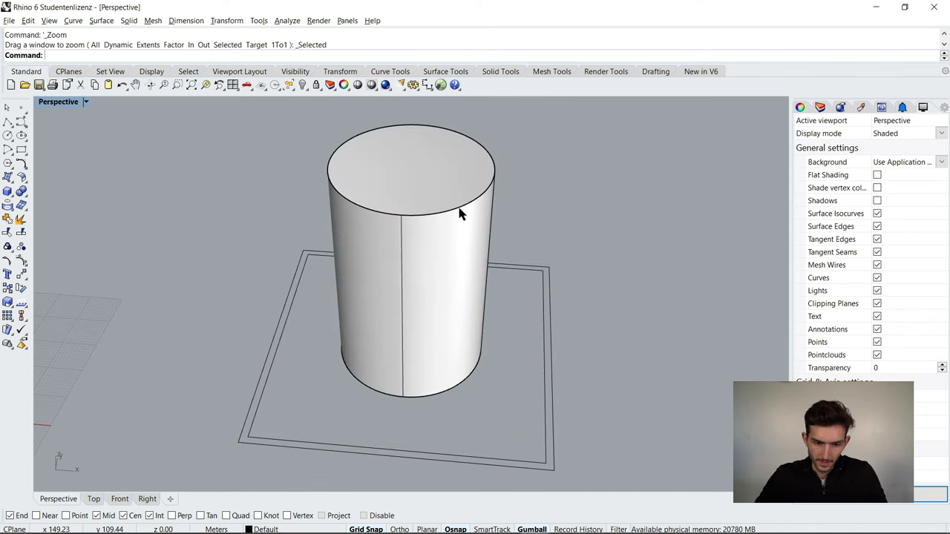
pyautogui.scroll(-3, 605, 202)
pyautogui.scroll(-2, 605, 201)
pyautogui.moveTo(605, 201); pyautogui.dragTo(354, 279, button='right')
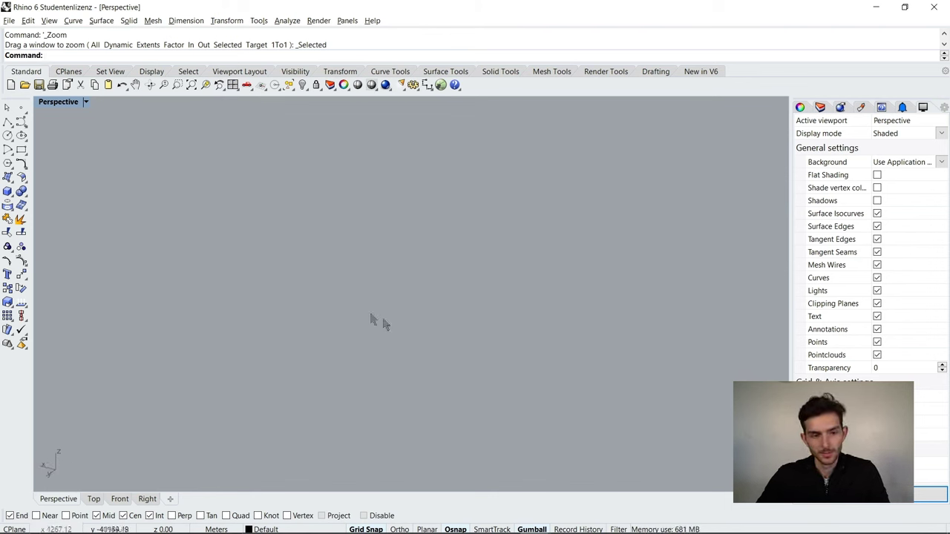
pyautogui.click(192, 89)
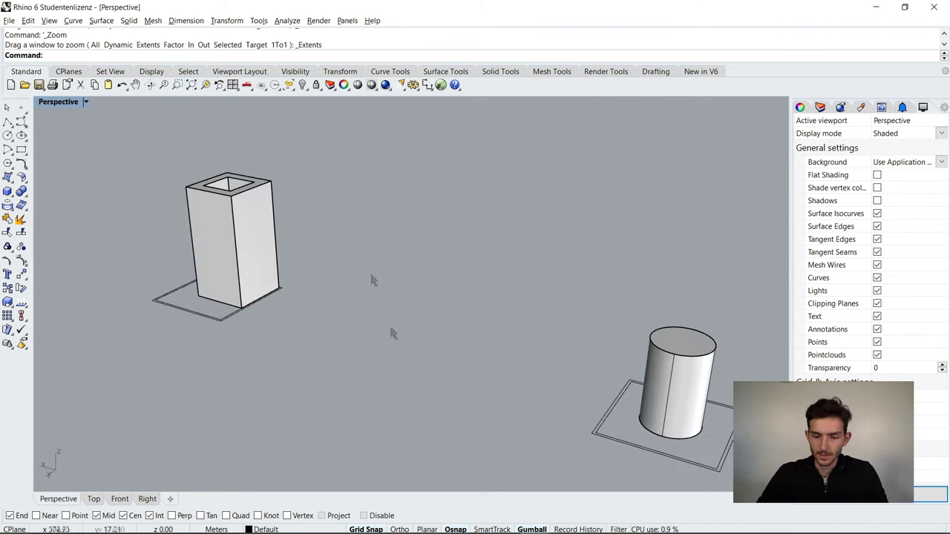
# - Hide the hollow square block together with its plot, leaving only the cylinder's plot in the scene
pyautogui.moveTo(340, 216); pyautogui.dragTo(488, 396, button='right')
pyautogui.moveTo(531, 177); pyautogui.dragTo(711, 337)
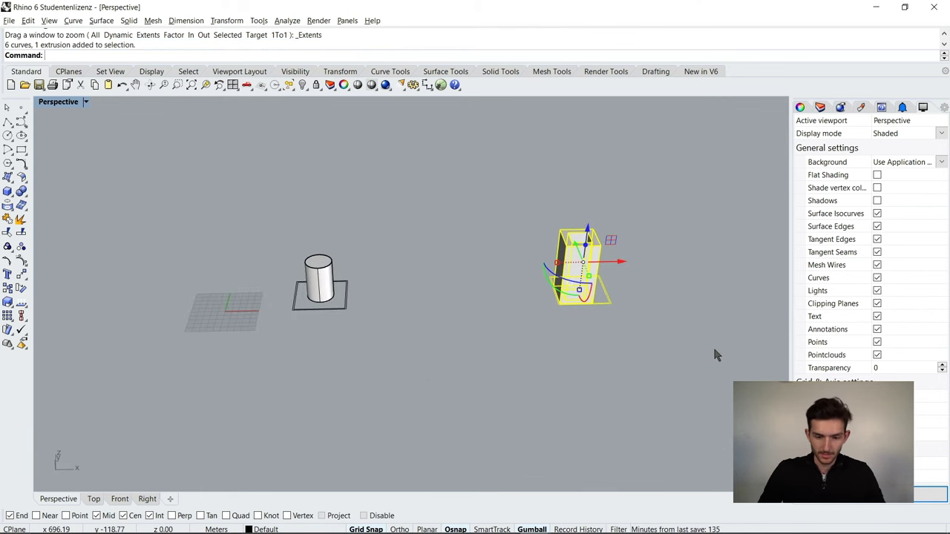
pyautogui.write('hide')
pyautogui.press('Return')
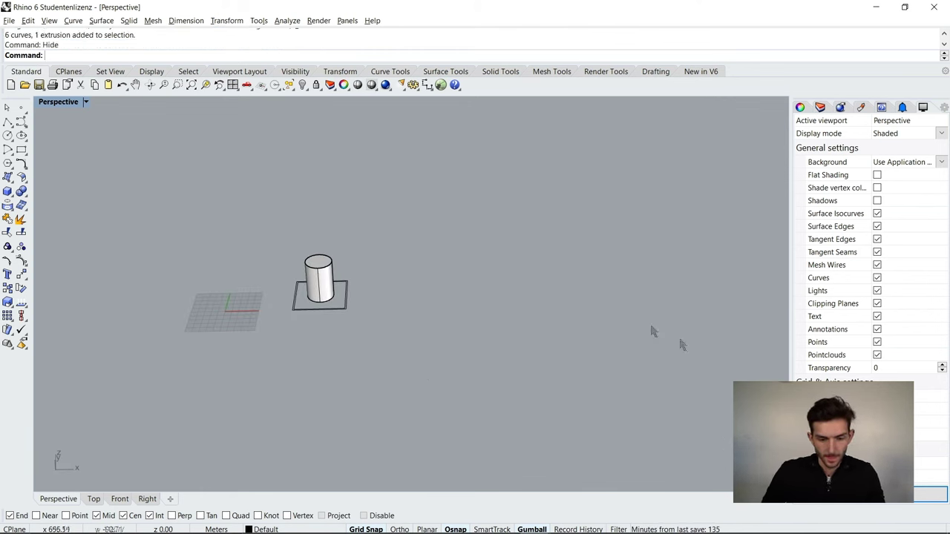
# - Select all remaining objects and zoom to the selected cylinder and plot with the ZS command
pyautogui.hotkey('ctrl', 'a')
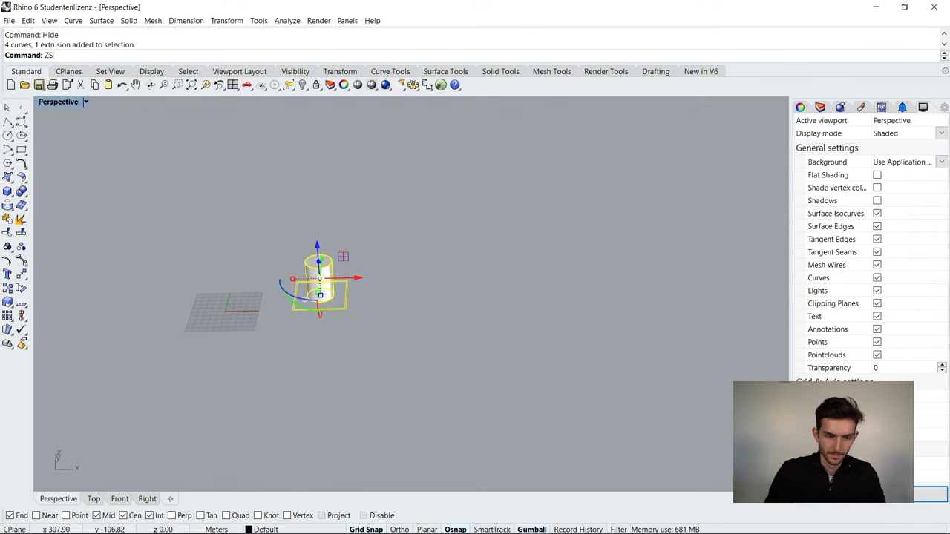
pyautogui.write('ZS')
pyautogui.press('Return')
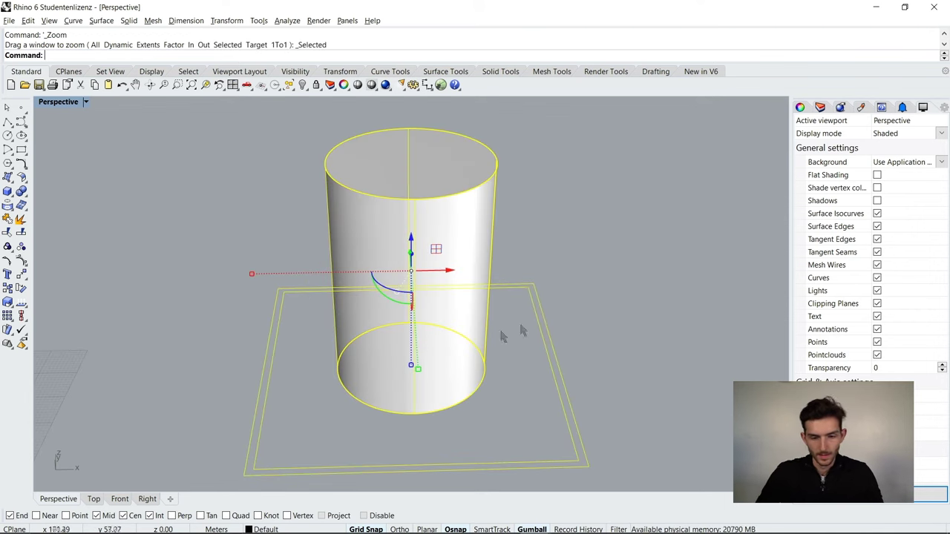
pyautogui.click(635, 277)
pyautogui.moveTo(638, 270); pyautogui.dragTo(255, 131, button='right')
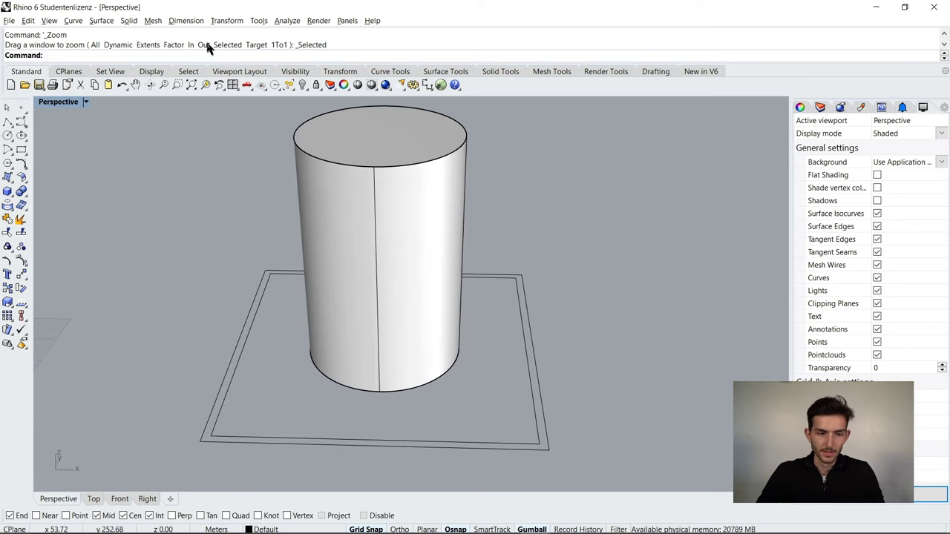
# - Add a linear dimension for the cylinder's height between its side edge's endpoints, placing the dimension line just right of the cylinder in the Front view
pyautogui.click(187, 21)
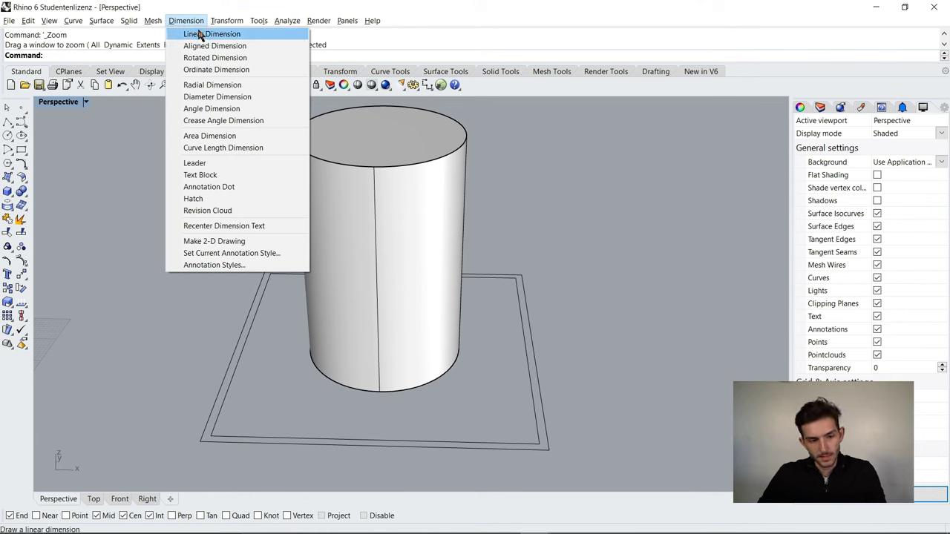
pyautogui.click(198, 34)
pyautogui.moveTo(478, 156); pyautogui.dragTo(583, 203, button='right')
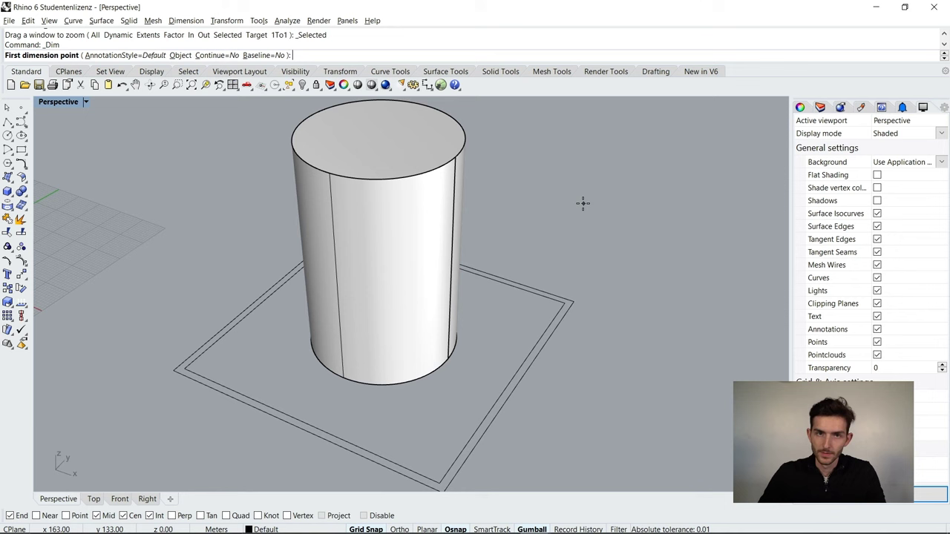
pyautogui.click(455, 371)
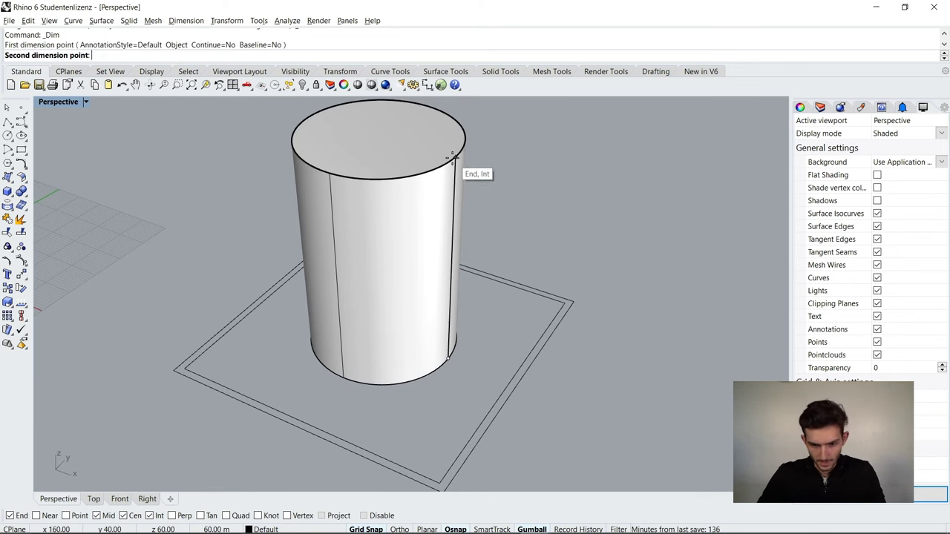
pyautogui.click(475, 169)
pyautogui.moveTo(577, 265); pyautogui.dragTo(607, 333, button='right')
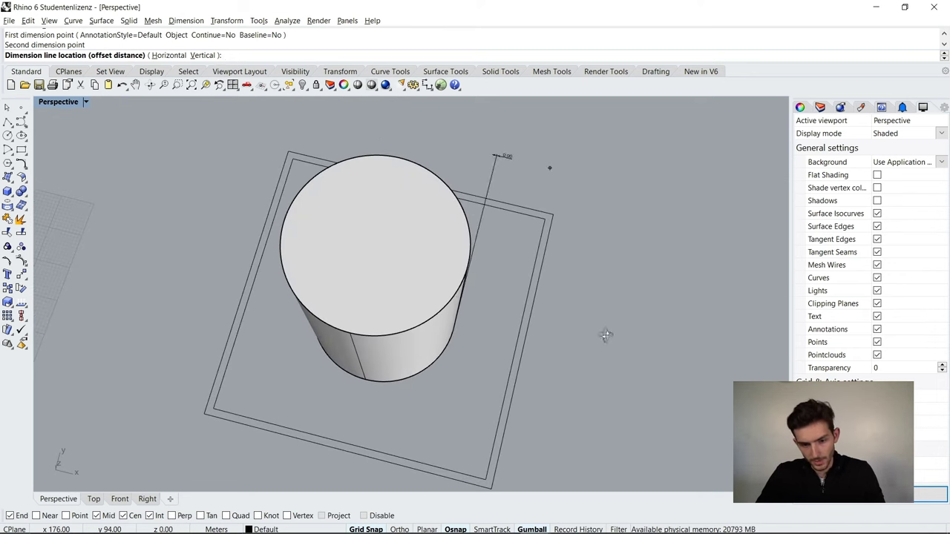
pyautogui.moveTo(594, 227); pyautogui.dragTo(581, 276, button='right')
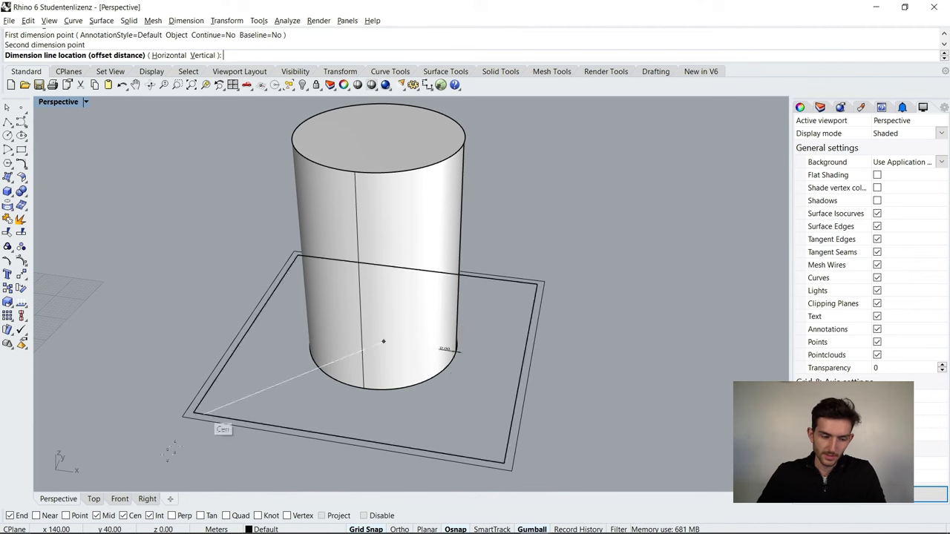
pyautogui.click(120, 499)
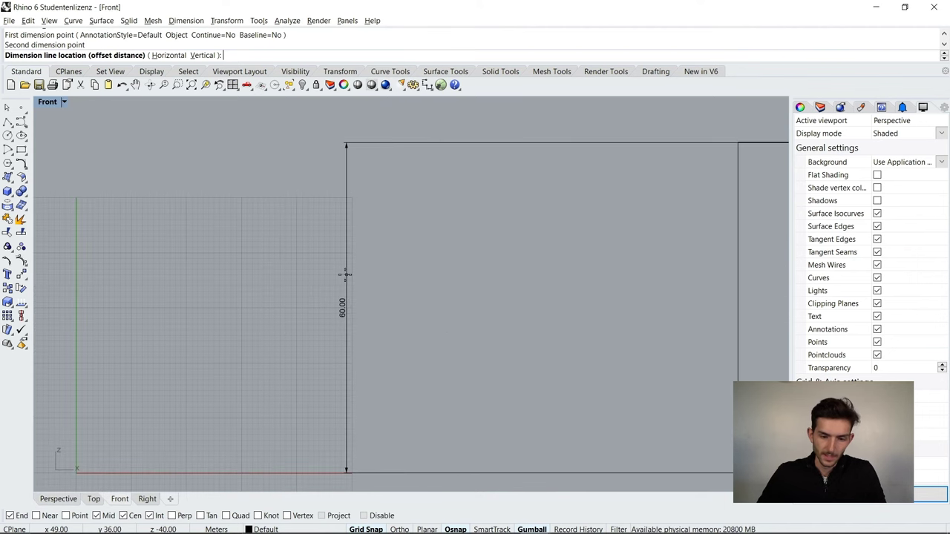
pyautogui.scroll(-5, 312, 272)
pyautogui.scroll(-2, 293, 266)
pyautogui.scroll(5, 498, 244)
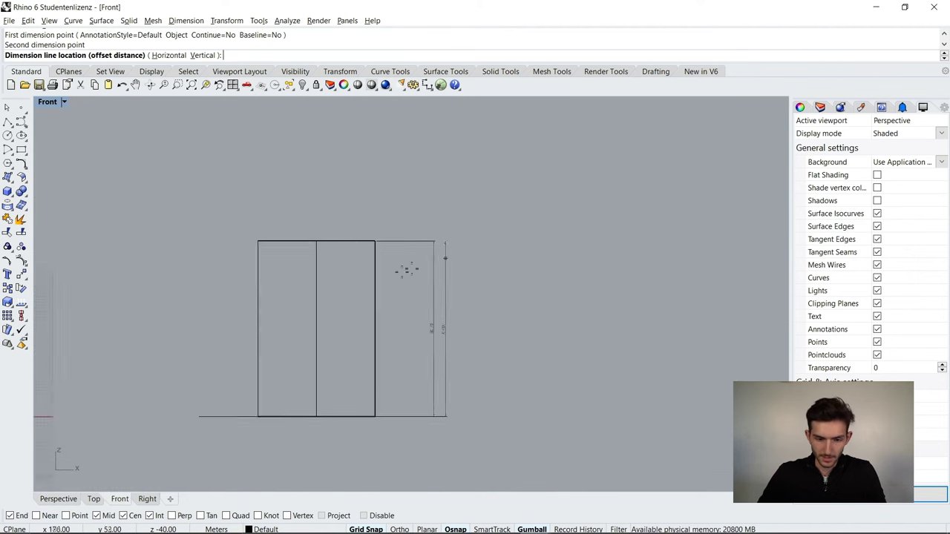
pyautogui.scroll(-1, 431, 250)
pyautogui.scroll(1, 410, 278)
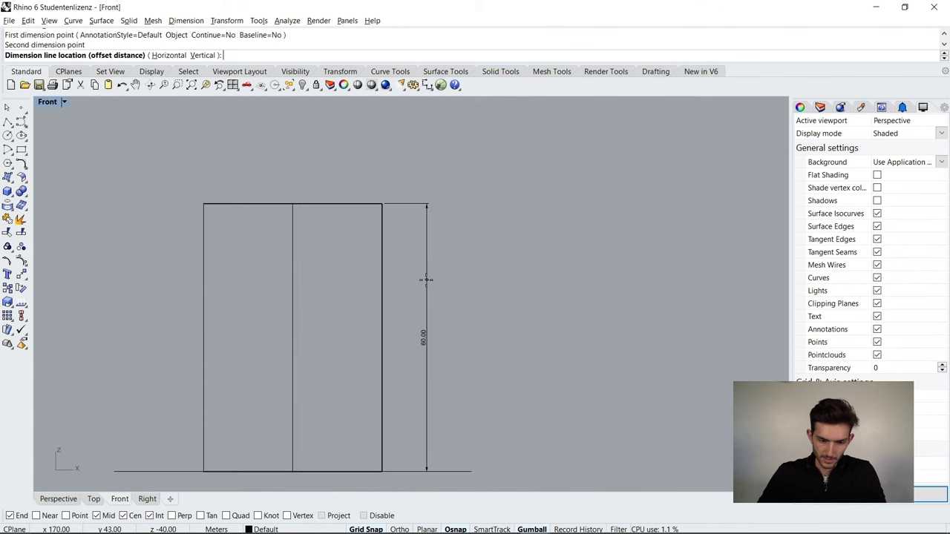
pyautogui.click(418, 279)
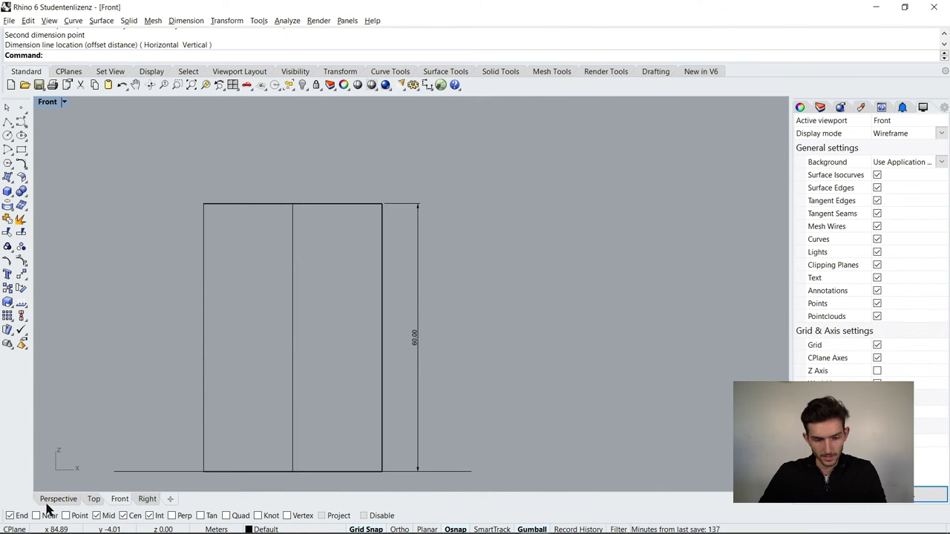
# - Edit the cylinder's height dimension in the Perspective view, setting its text height to 1.5 m
pyautogui.click(48, 502)
pyautogui.moveTo(585, 262); pyautogui.dragTo(633, 244, button='right')
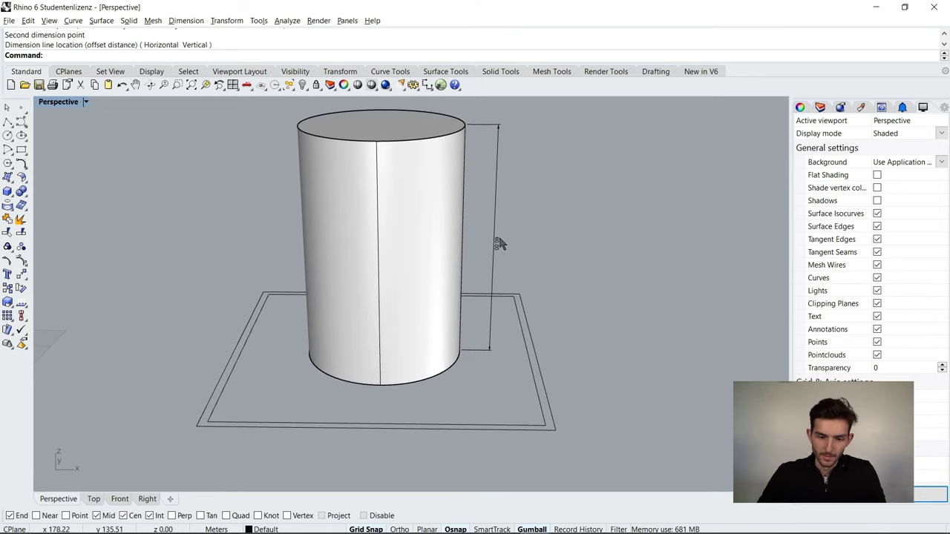
pyautogui.click(498, 245)
pyautogui.doubleClick(498, 245)
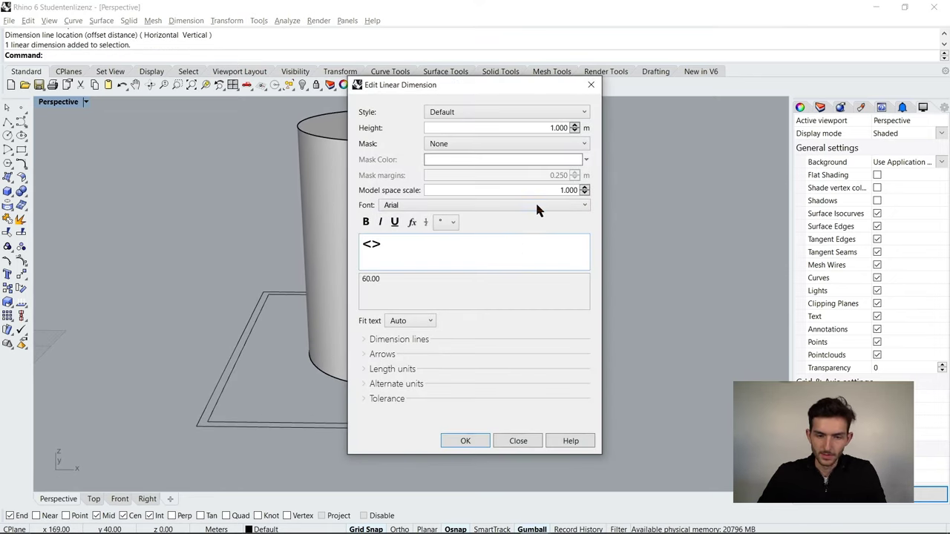
pyautogui.click(536, 127)
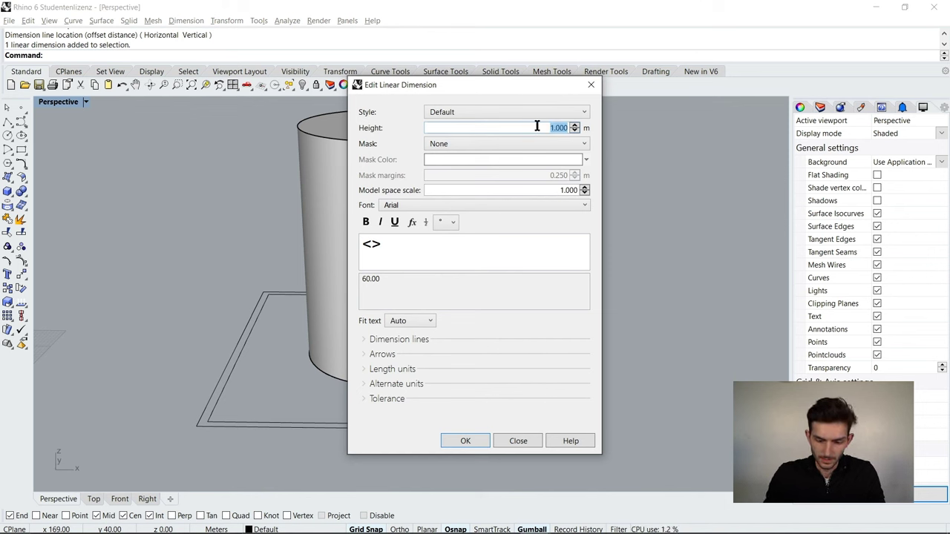
pyautogui.write('1')
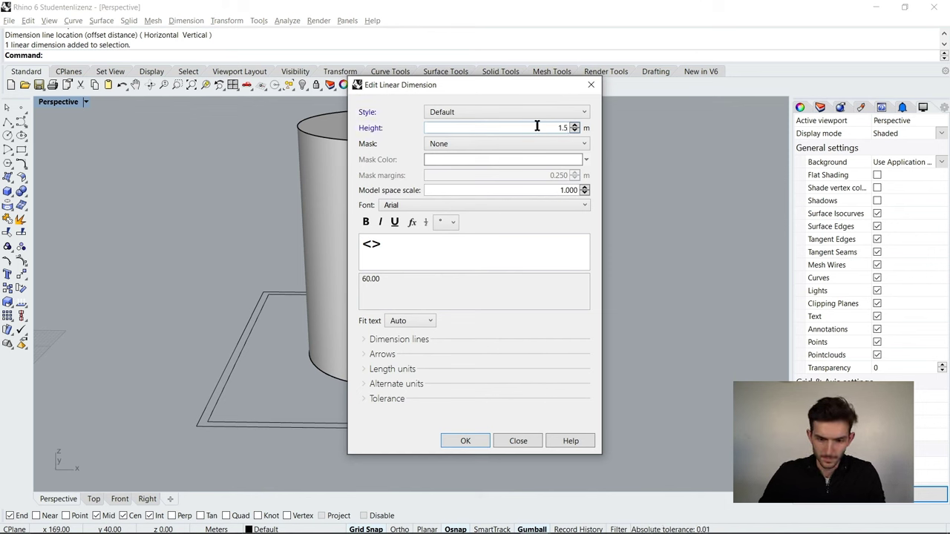
pyautogui.write('.5')
pyautogui.click(468, 441)
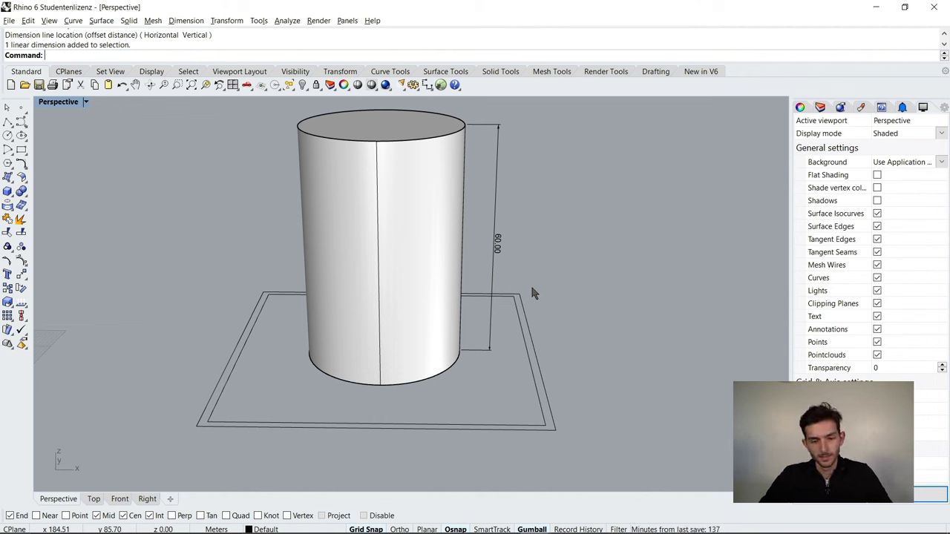
# - Move the cylinder, its plot and the dimension together from the plot's front-left corner to the origin (0)
pyautogui.scroll(-2, 526, 316)
pyautogui.moveTo(599, 413); pyautogui.dragTo(258, 163)
pyautogui.write('move')
pyautogui.press('Return')
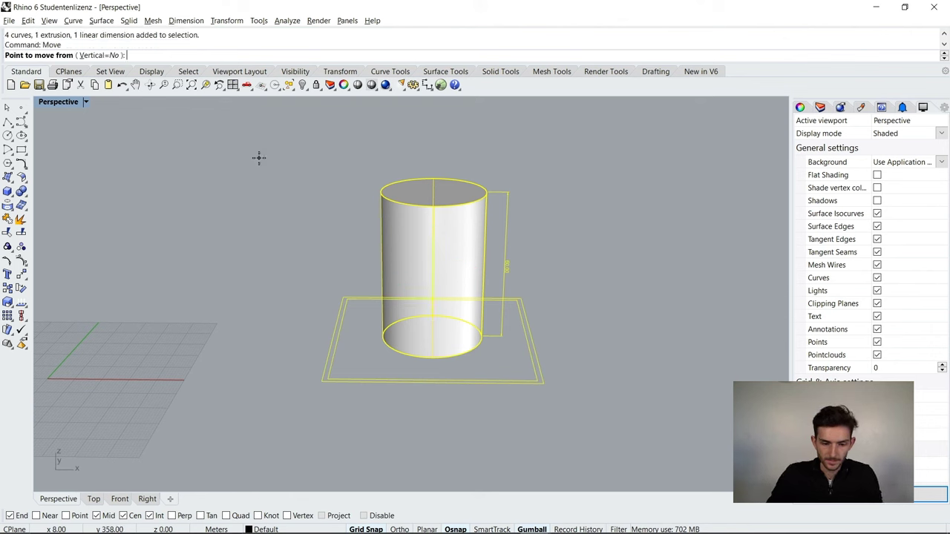
pyautogui.click(321, 381)
pyautogui.scroll(-2, 535, 379)
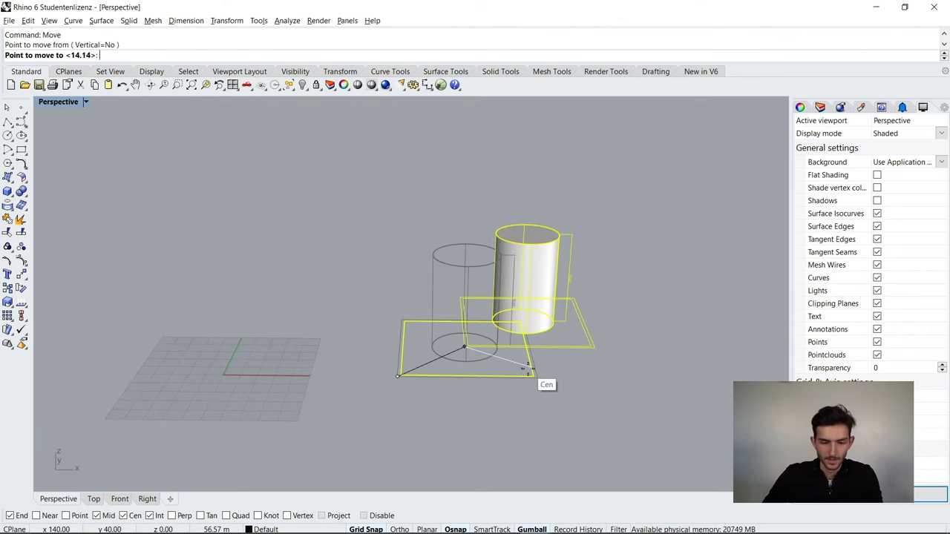
pyautogui.scroll(3, 353, 359)
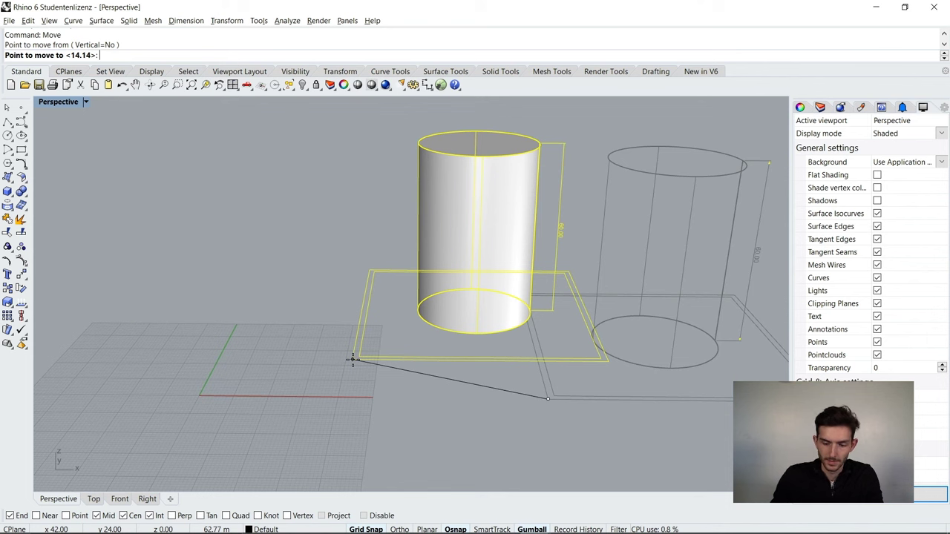
pyautogui.write('0')
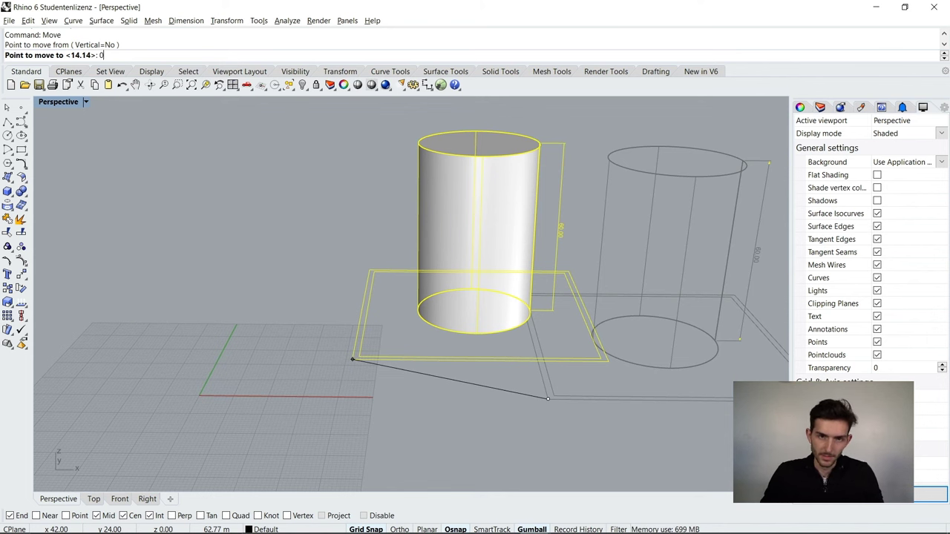
pyautogui.press('Return')
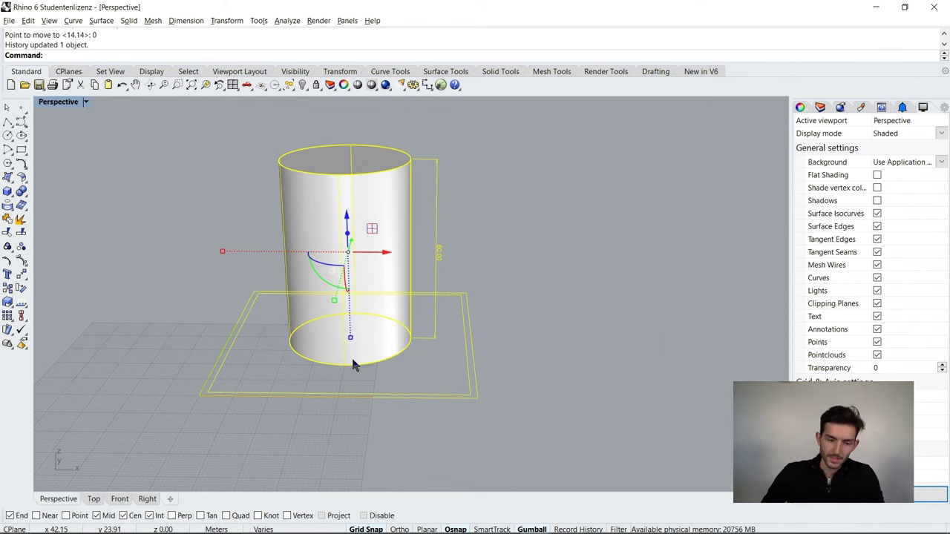
pyautogui.click(590, 299)
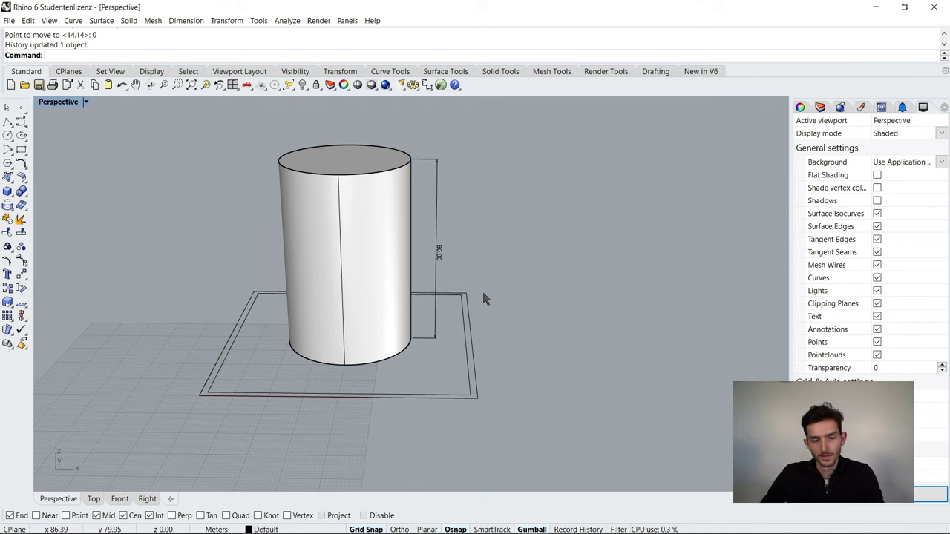
# - Orbit to a slightly higher viewpoint and set the Perspective view's display mode to Pen
pyautogui.moveTo(495, 296); pyautogui.dragTo(487, 297, button='right')
pyautogui.moveTo(312, 222)
pyautogui.mouseDown(button='right')
pyautogui.moveTo(308, 186)
pyautogui.moveTo(288, 203)
pyautogui.moveTo(312, 207)
pyautogui.mouseUp(button='right')
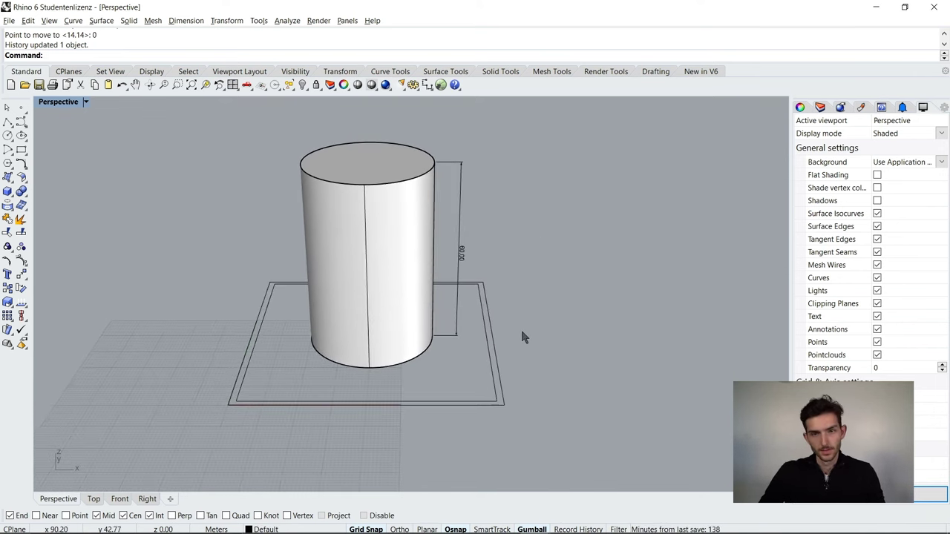
pyautogui.click(940, 133)
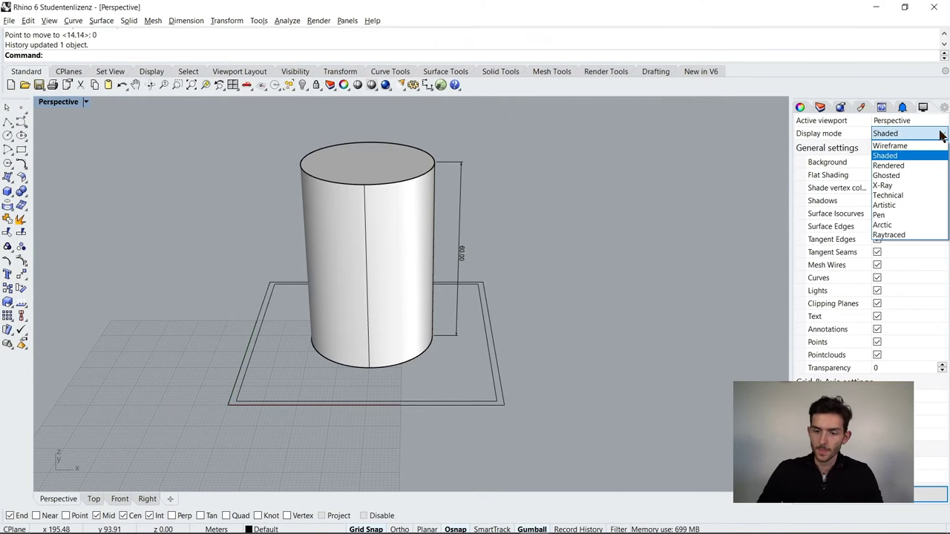
pyautogui.click(907, 215)
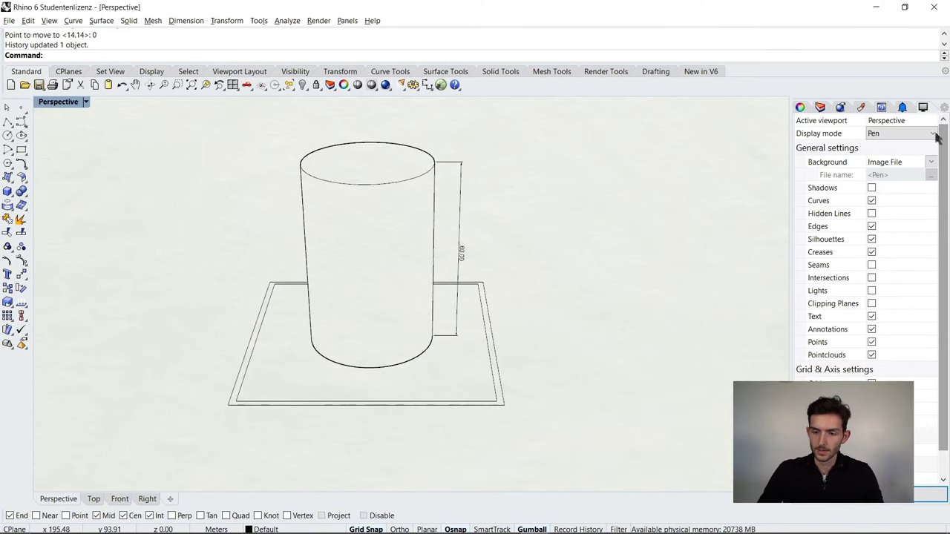
# - Set the Perspective view's display mode to Arctic and turn on the display of surface edges
pyautogui.click(932, 133)
pyautogui.click(883, 225)
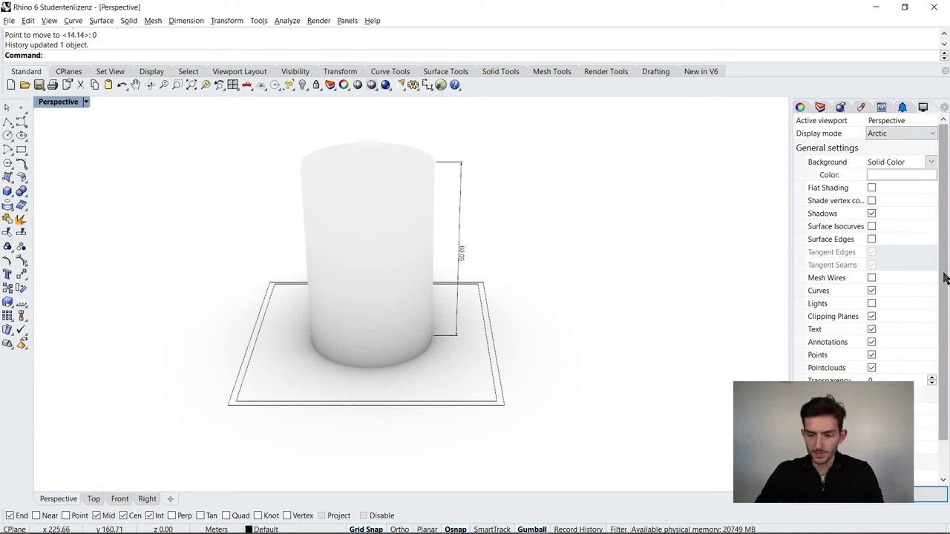
pyautogui.click(871, 239)
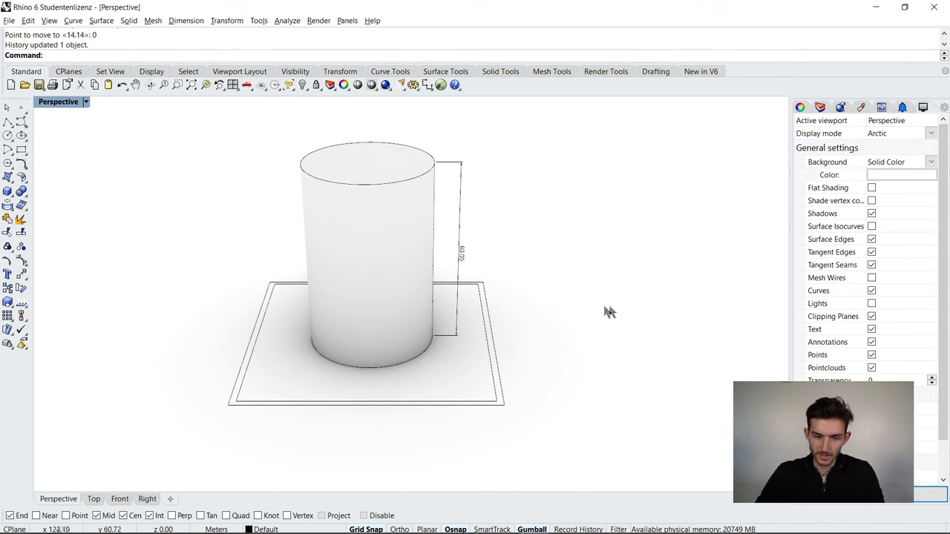
pyautogui.moveTo(543, 273); pyautogui.dragTo(556, 290, button='right')
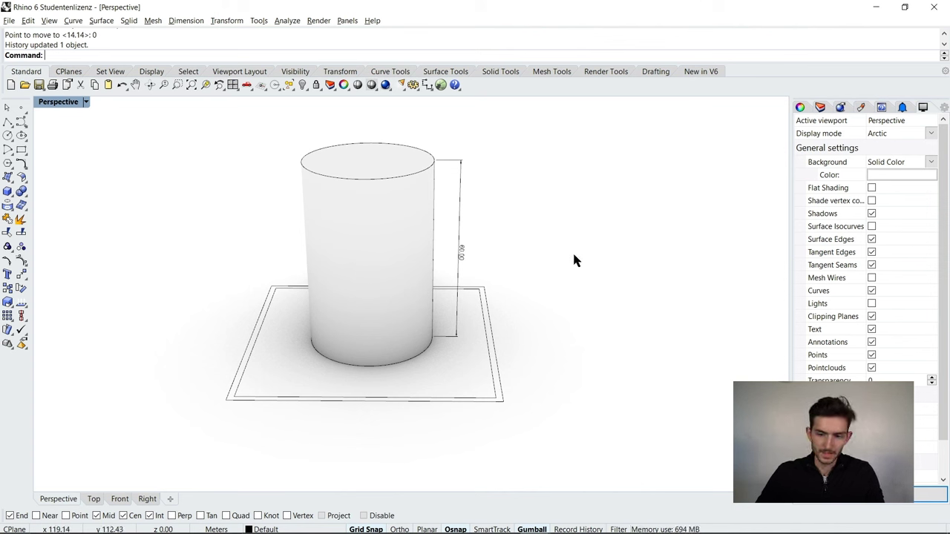
# - Change the view to Two Point Perspective and orbit it to look down on the cylinder and its plot from the front
pyautogui.click(86, 102)
pyautogui.moveTo(152, 309)
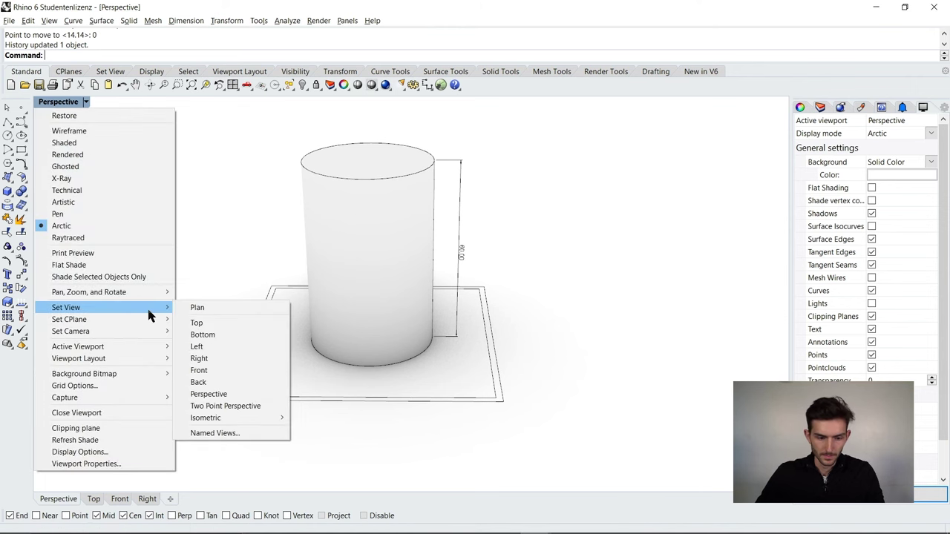
pyautogui.click(260, 407)
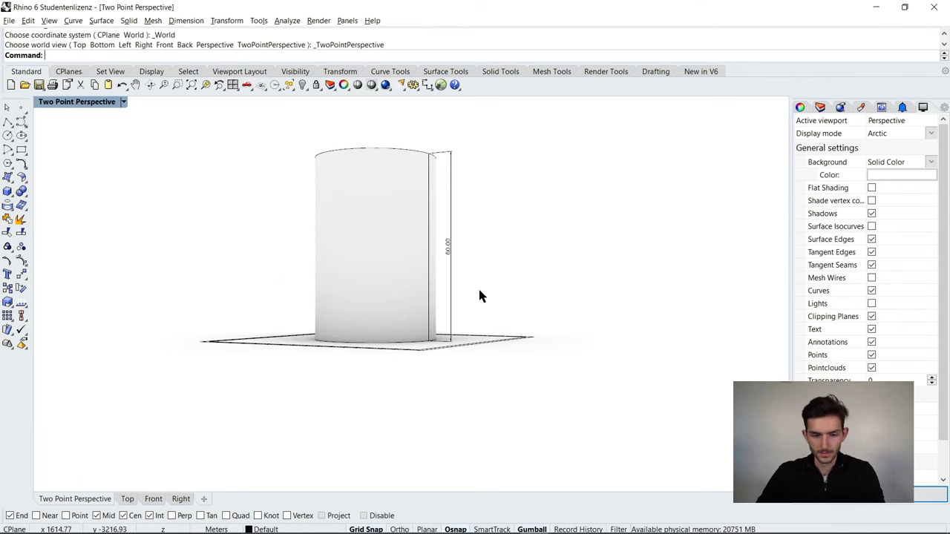
pyautogui.moveTo(482, 295); pyautogui.dragTo(550, 262, button='right')
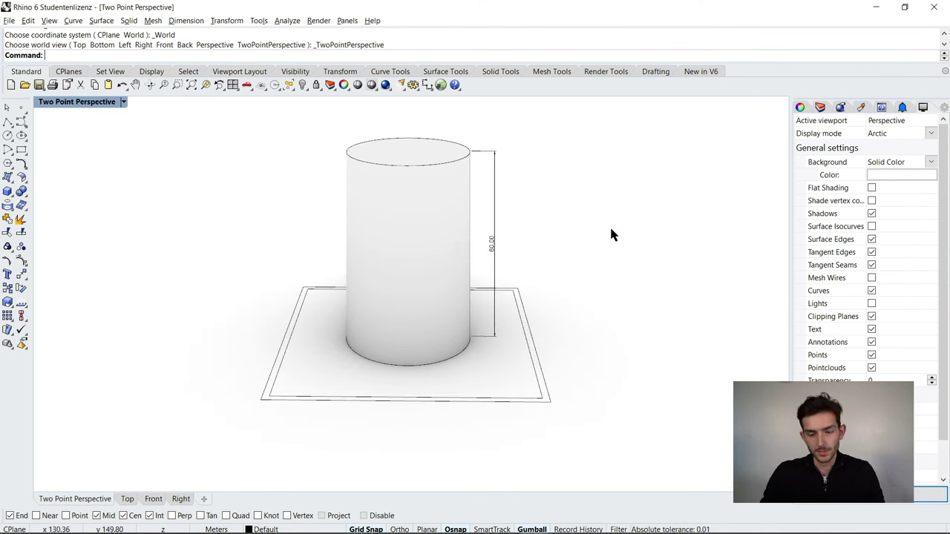
# - Start a ViewCaptureToFile of the Two Point Perspective view and check its custom pixel width and height
pyautogui.write('ViewCaptureToFile')
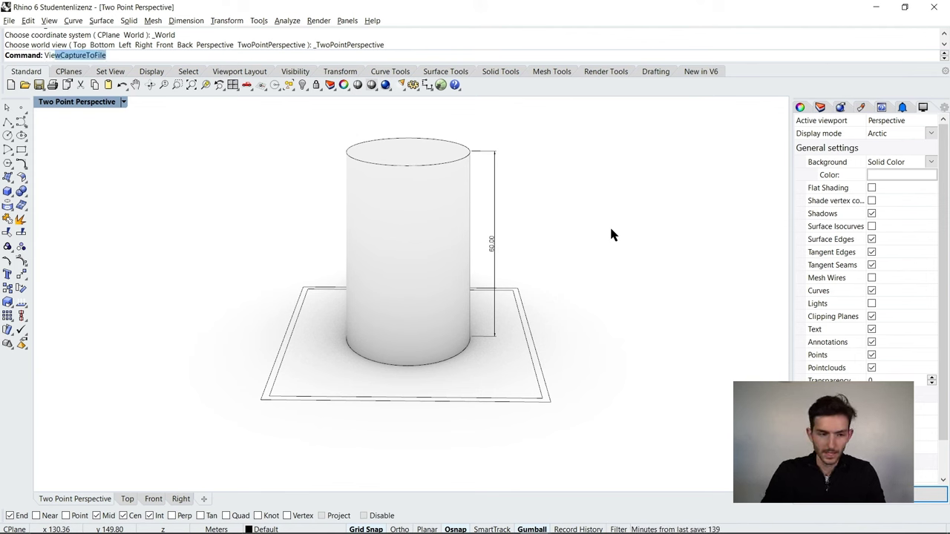
pyautogui.press('Return')
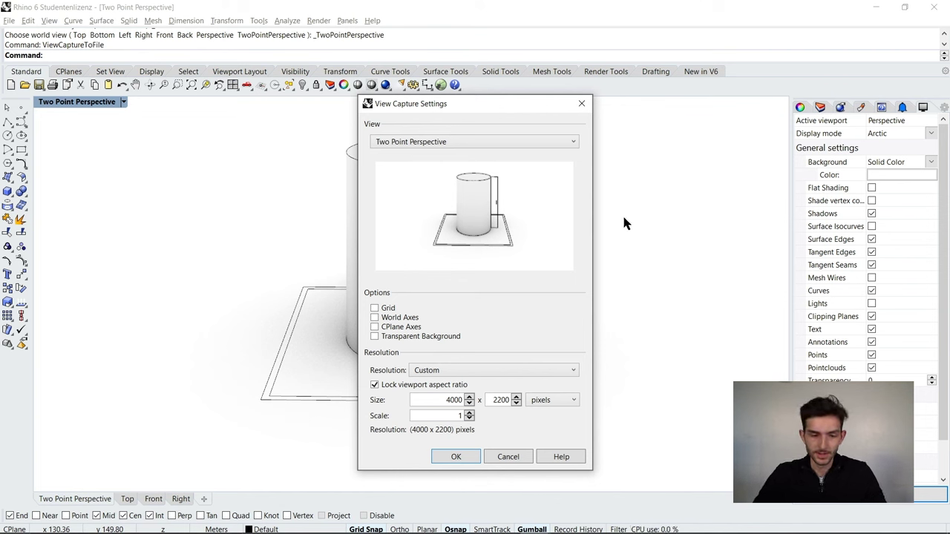
pyautogui.click(562, 144)
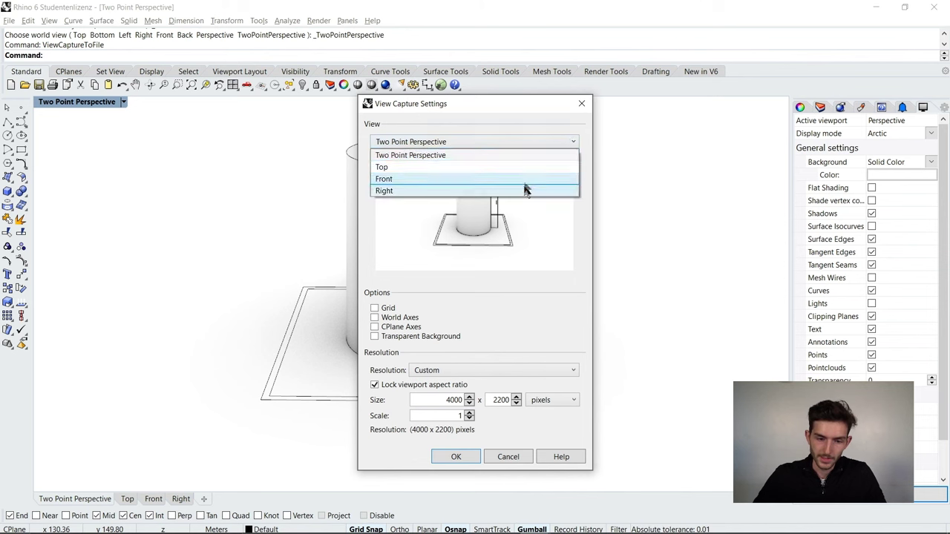
pyautogui.click(530, 155)
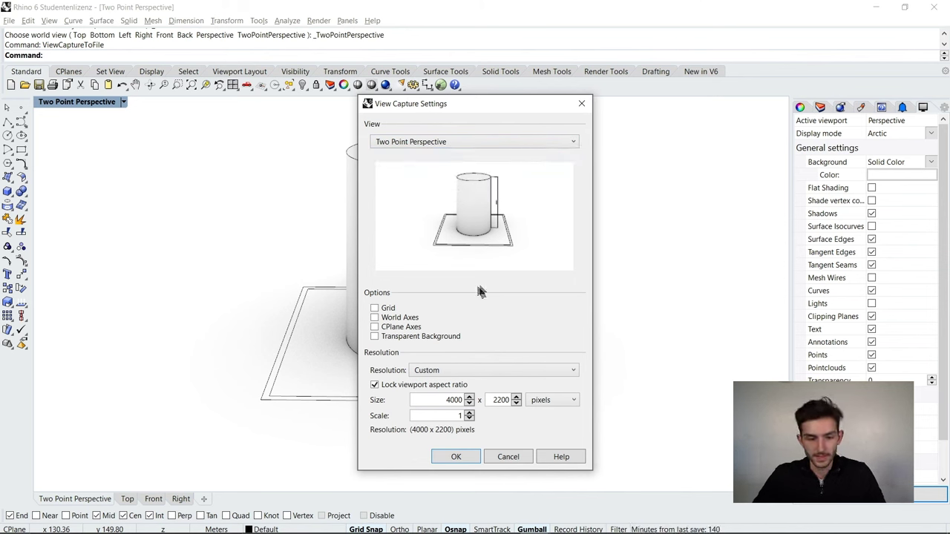
pyautogui.doubleClick(434, 399)
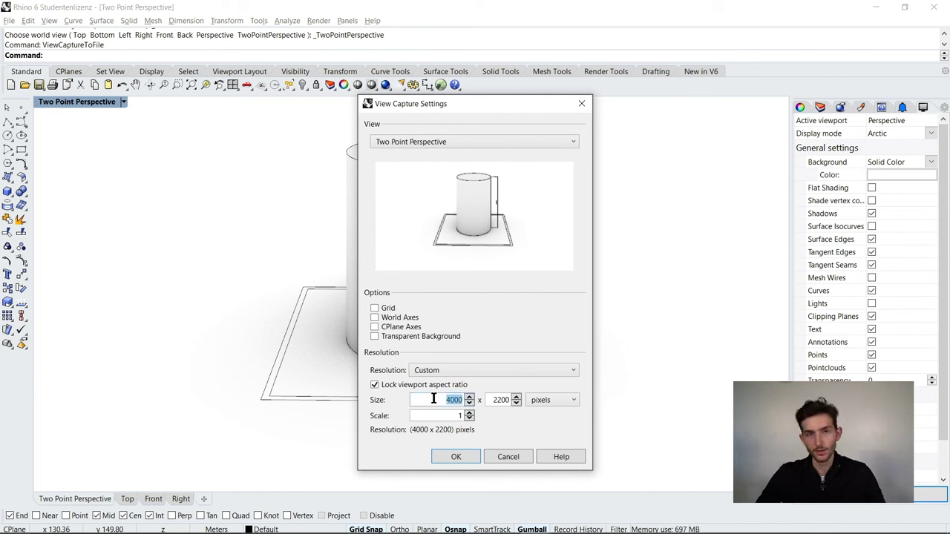
pyautogui.press('Tab')
pyautogui.press('Tab')
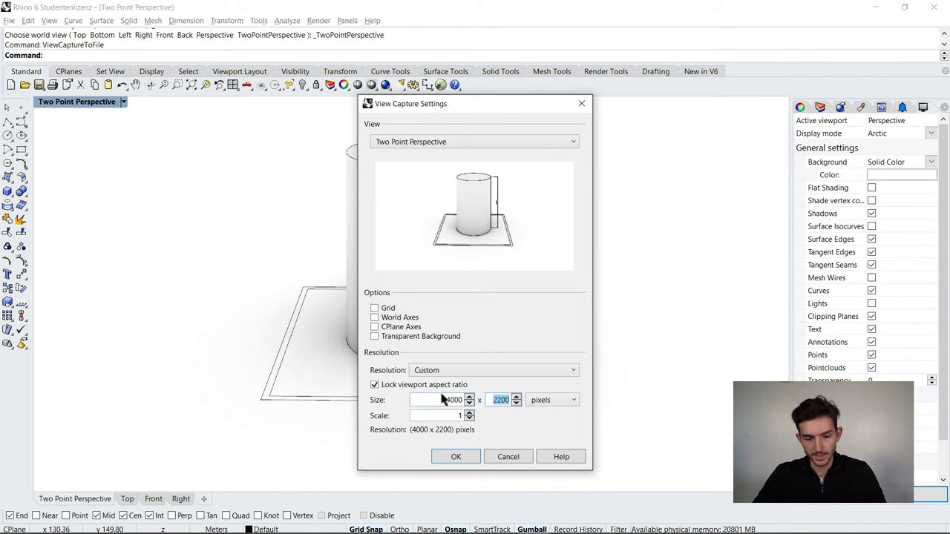